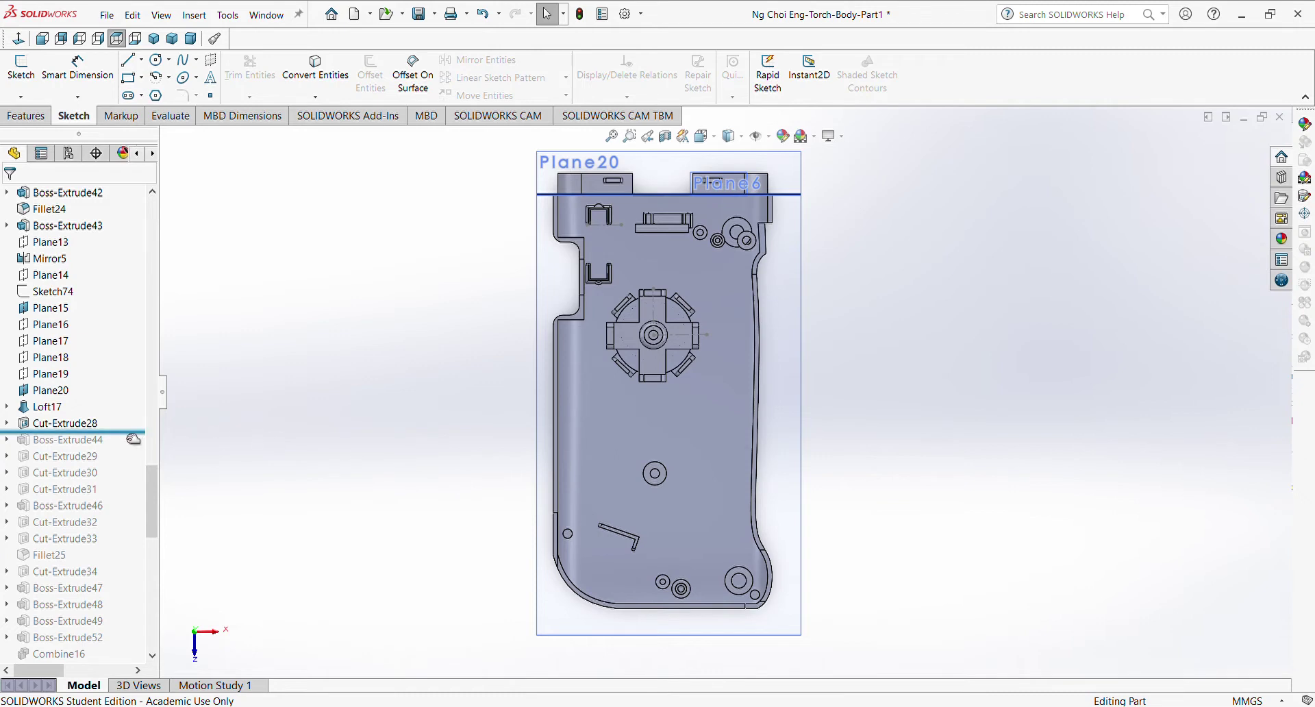
- Inspect the torch body's interior in perspective, select Plane20 and orient the view normal to it
middle_click_drag(762, 434, 696, 417)
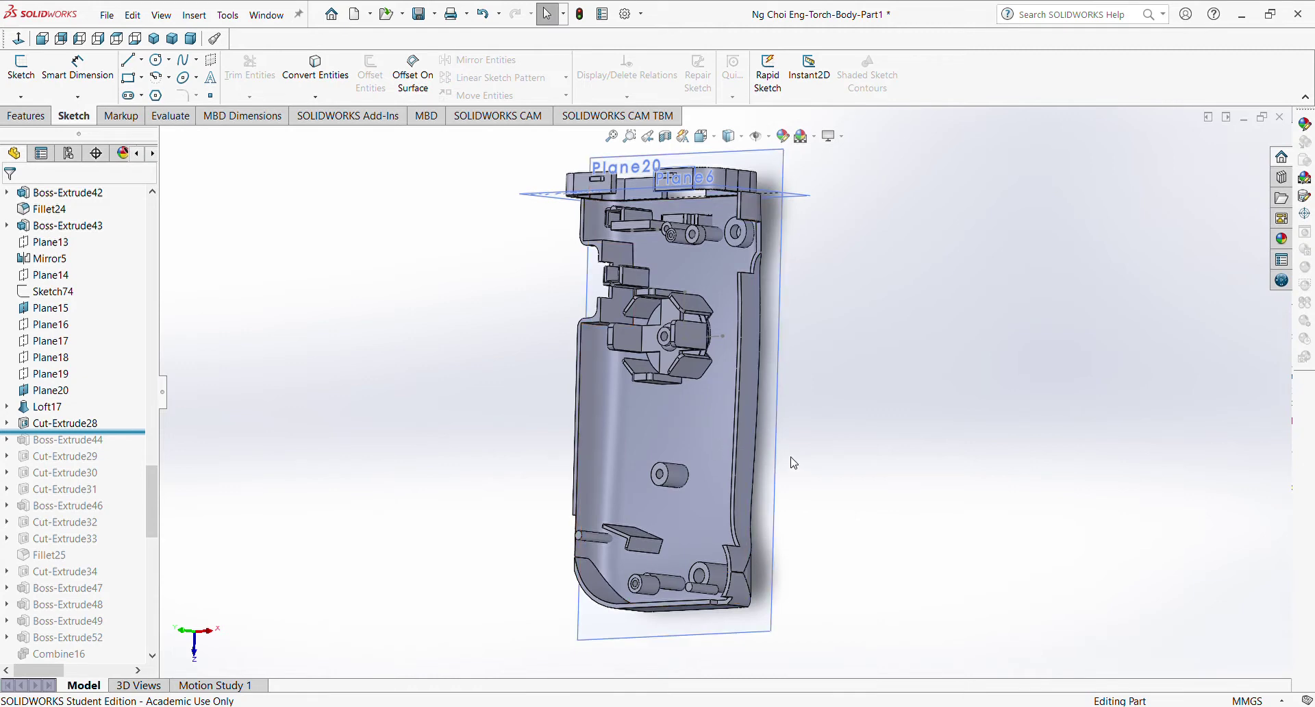
left_click(768, 453)
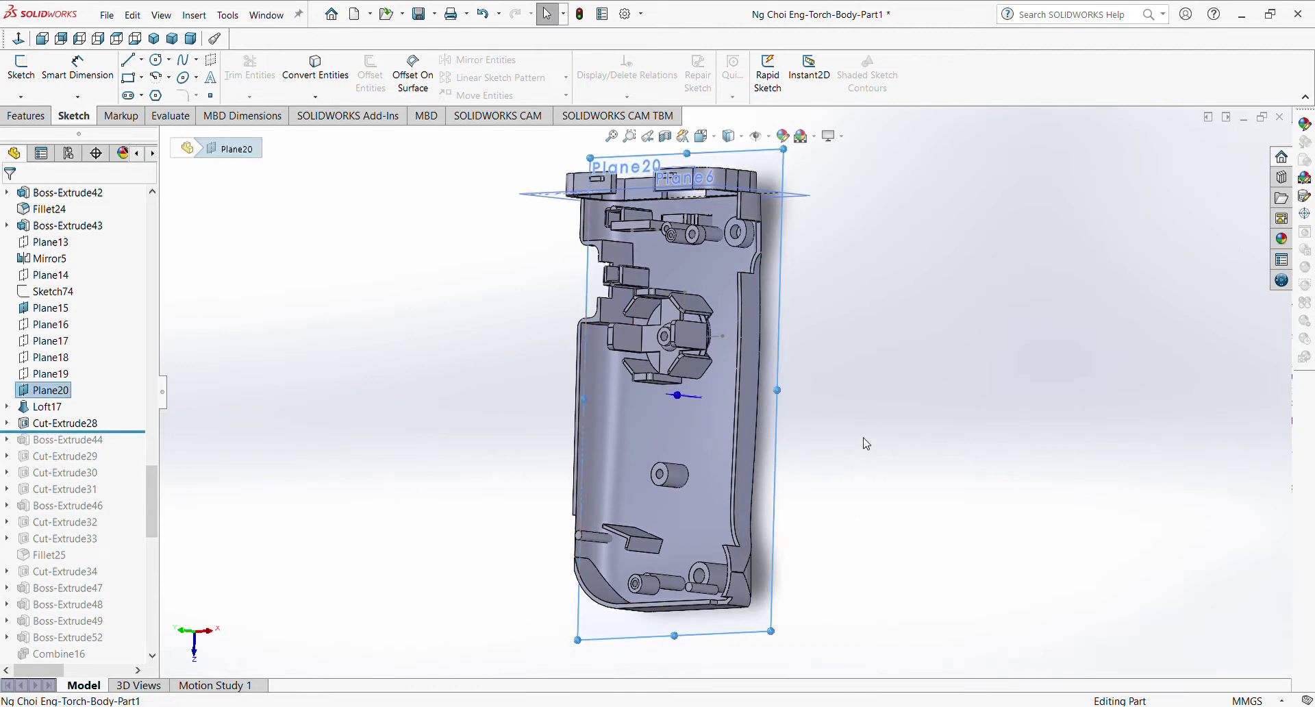
left_click(902, 417)
middle_click_drag(684, 449, 632, 454, "ctrl")
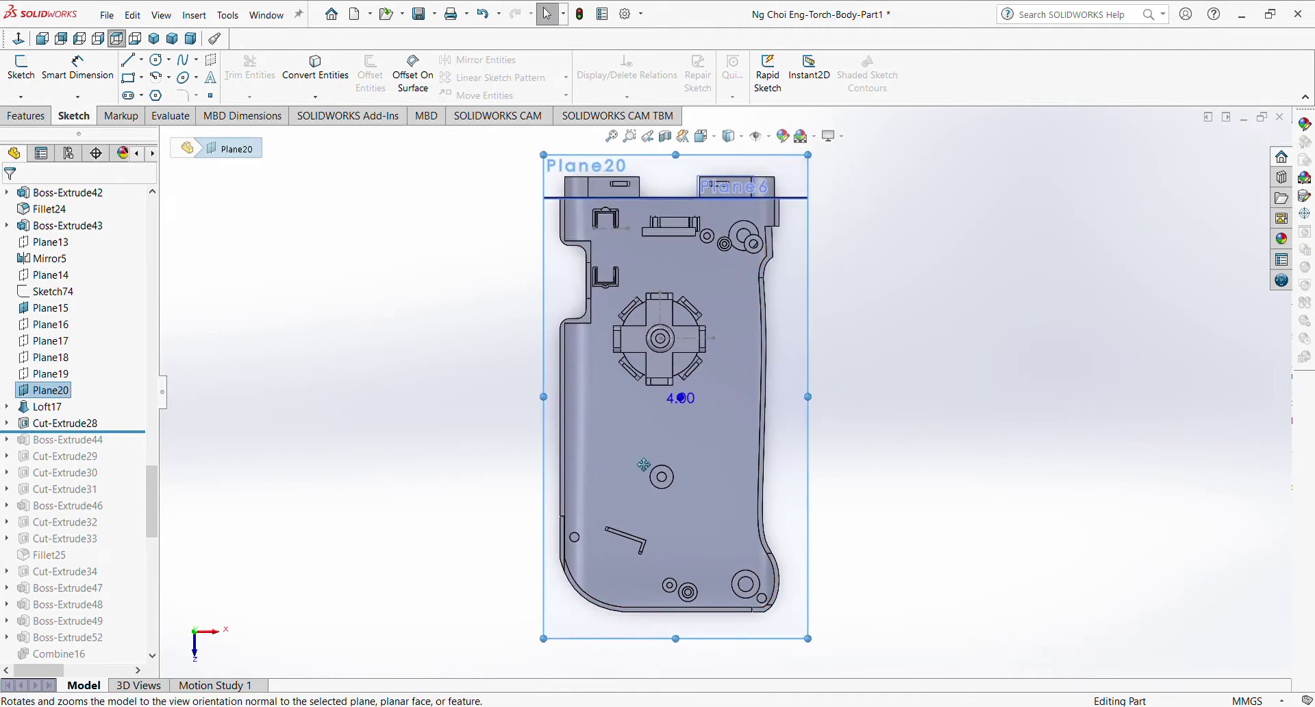
left_click(508, 448)
- Roll the feature history forward to include Boss-Extrude44 and select the face of its circular disc
left_click_drag(98, 435, 122, 451)
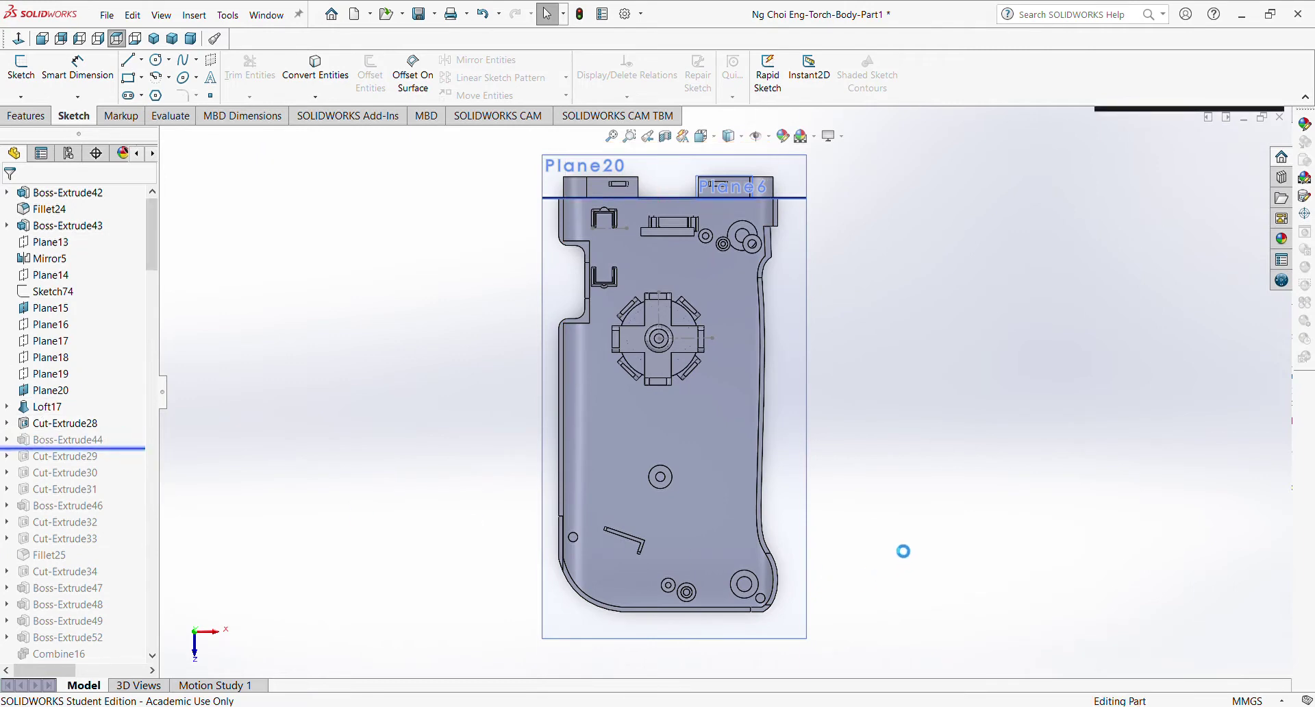
left_click(646, 365)
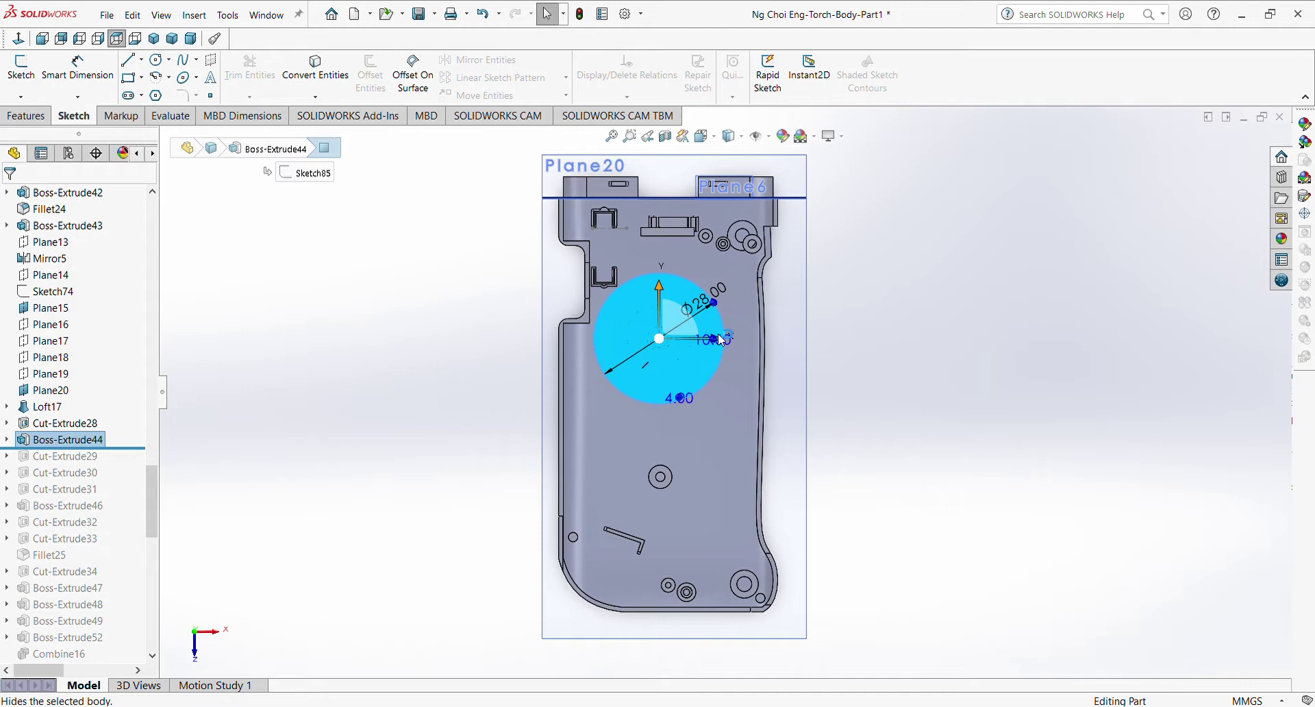
left_click(709, 309)
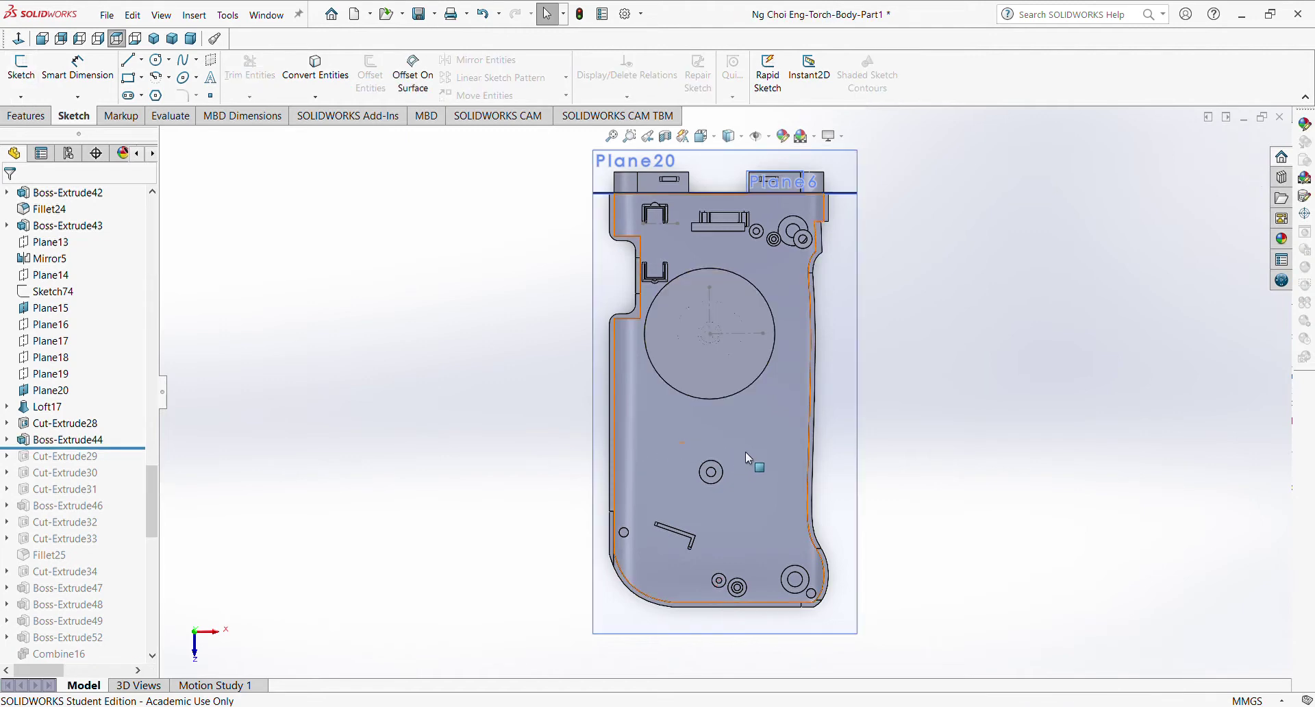
- Review the extrusion settings of Boss-Extrude44 and close its definition
mouse_move(745, 451)
middle_mouse_down("ctrl")
mouse_move(647, 469)
mouse_move(664, 456)
middle_mouse_up("ctrl")
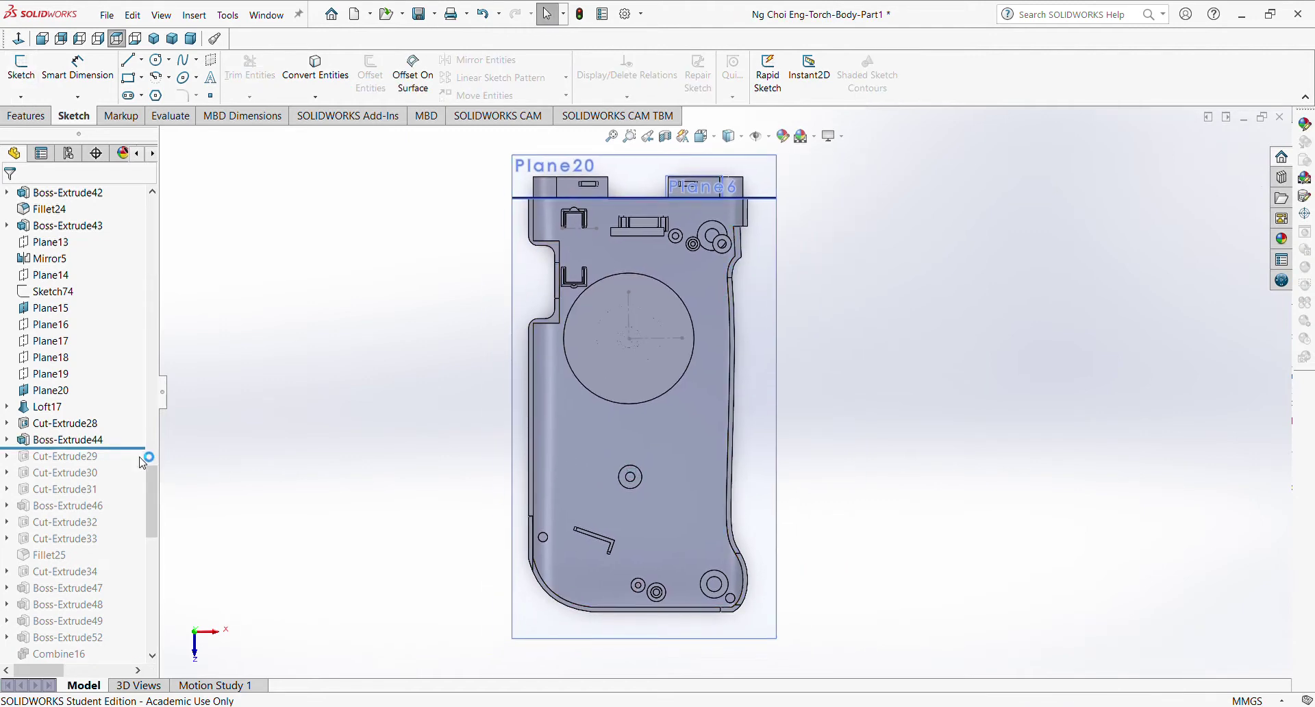
left_click(58, 438)
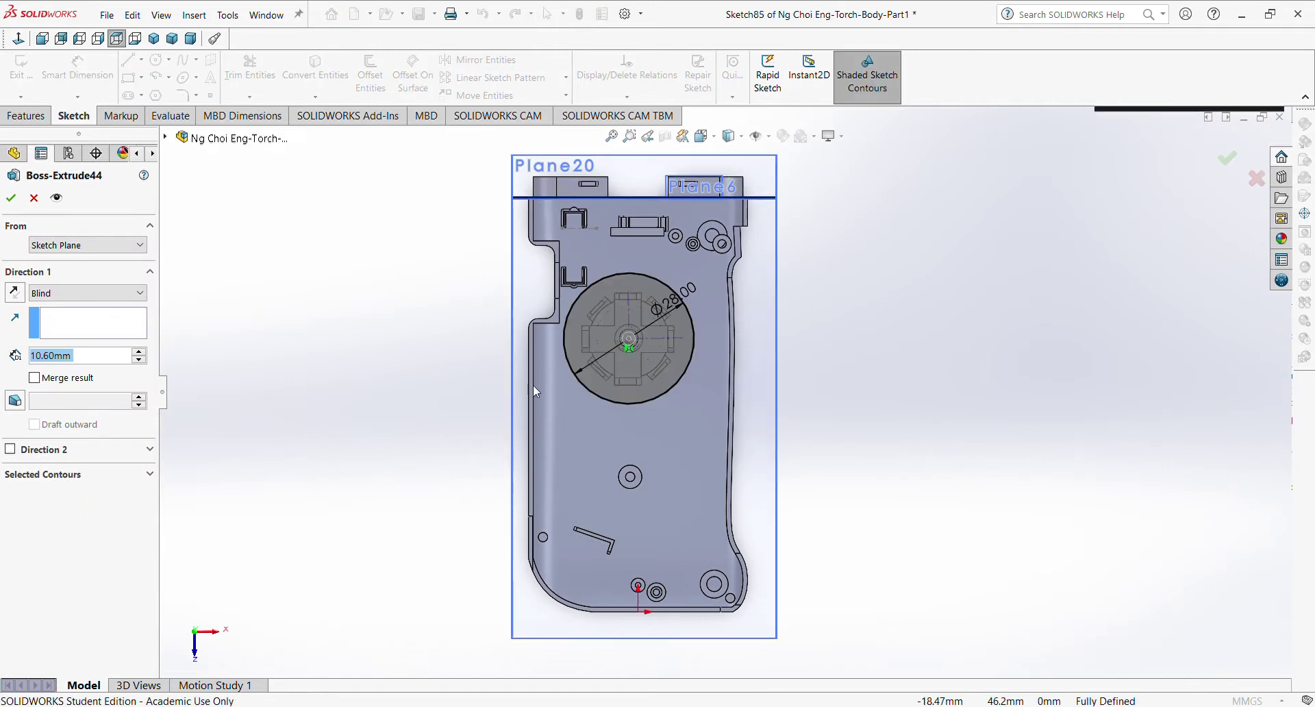
left_click(12, 198)
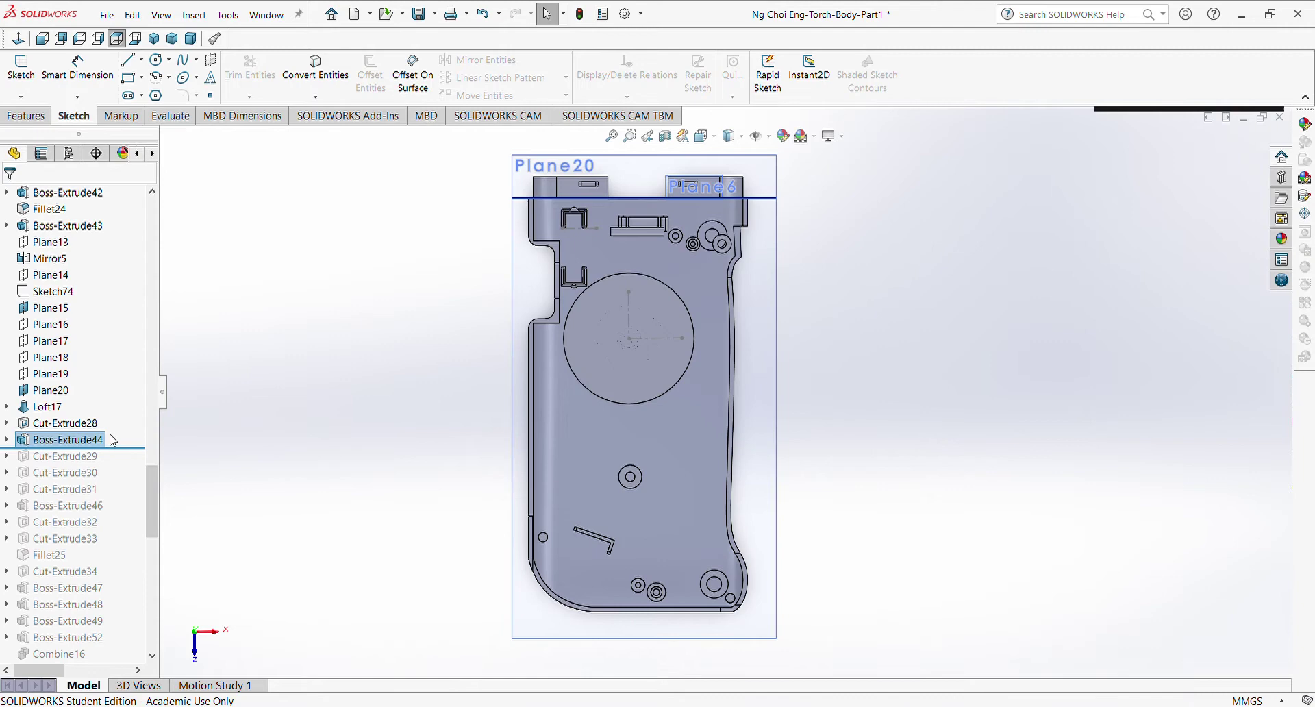
- Roll the feature history forward to include Cut-Extrude29 and open its toothed ring sketch for editing
left_click_drag(127, 451, 127, 467)
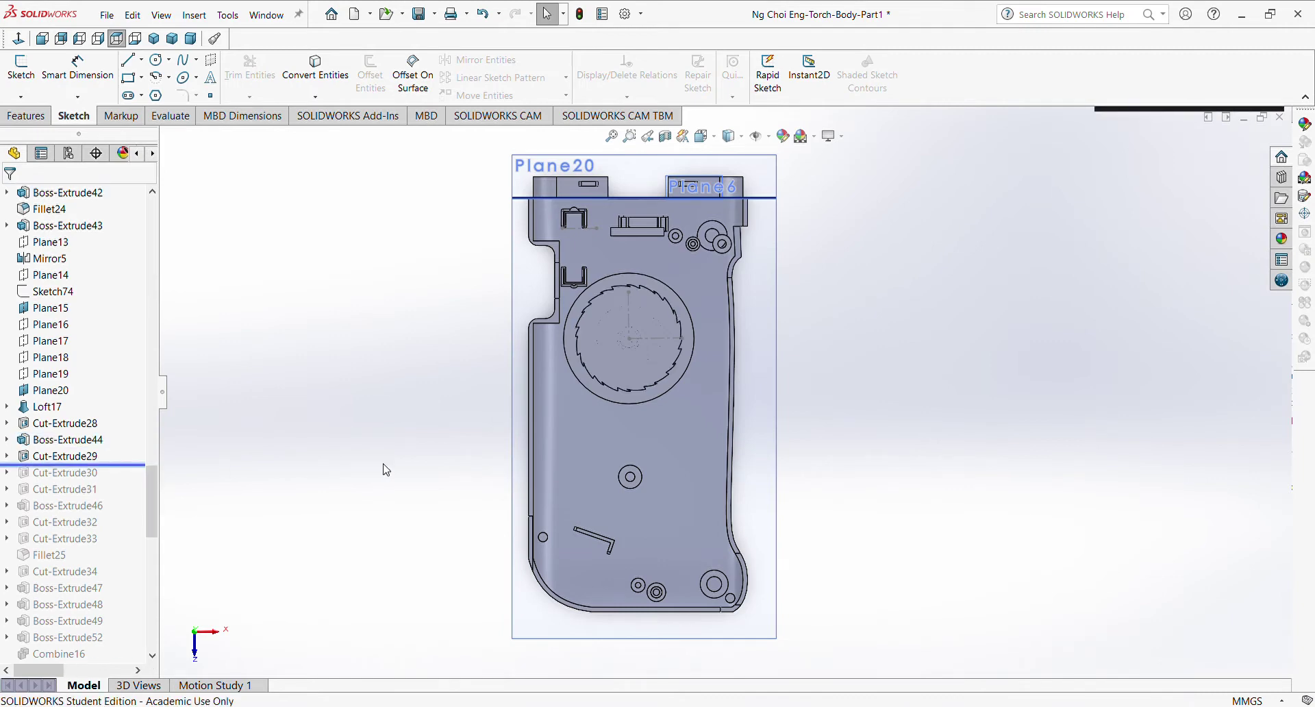
scroll(634, 384, "down", 4)
middle_click_drag(630, 385, 684, 520, "ctrl")
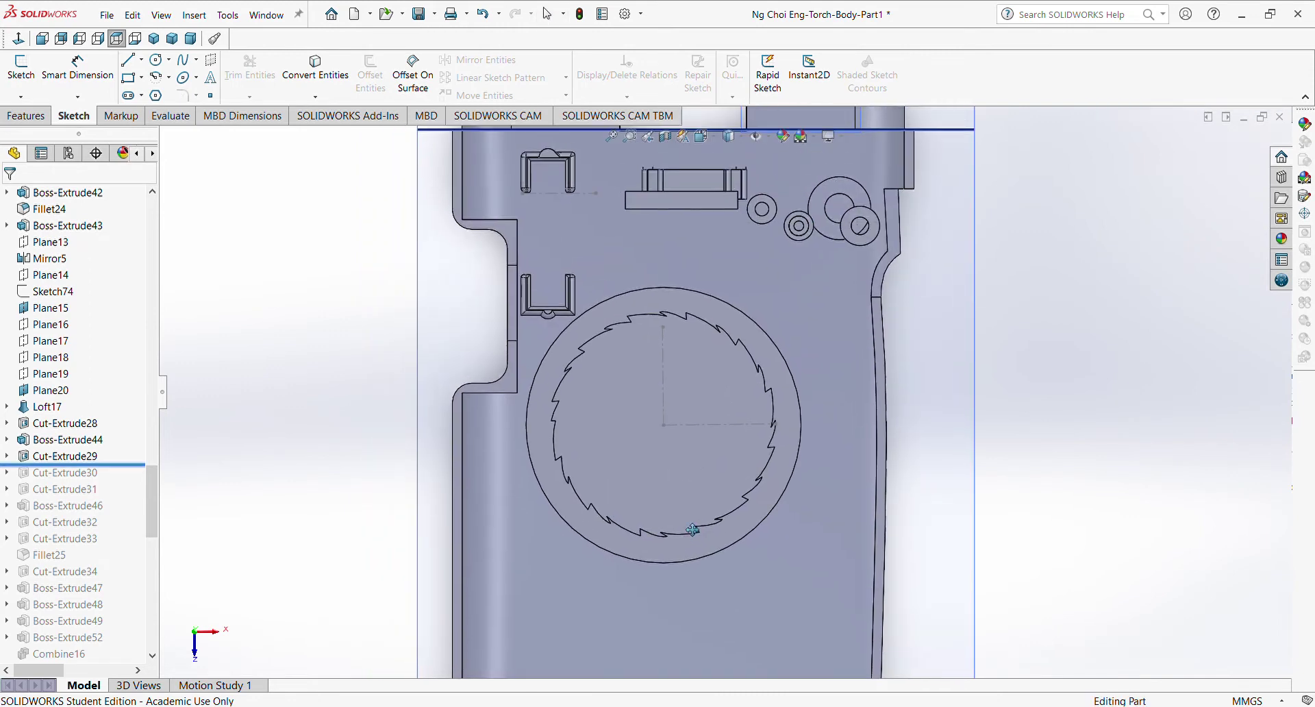
left_click(572, 475)
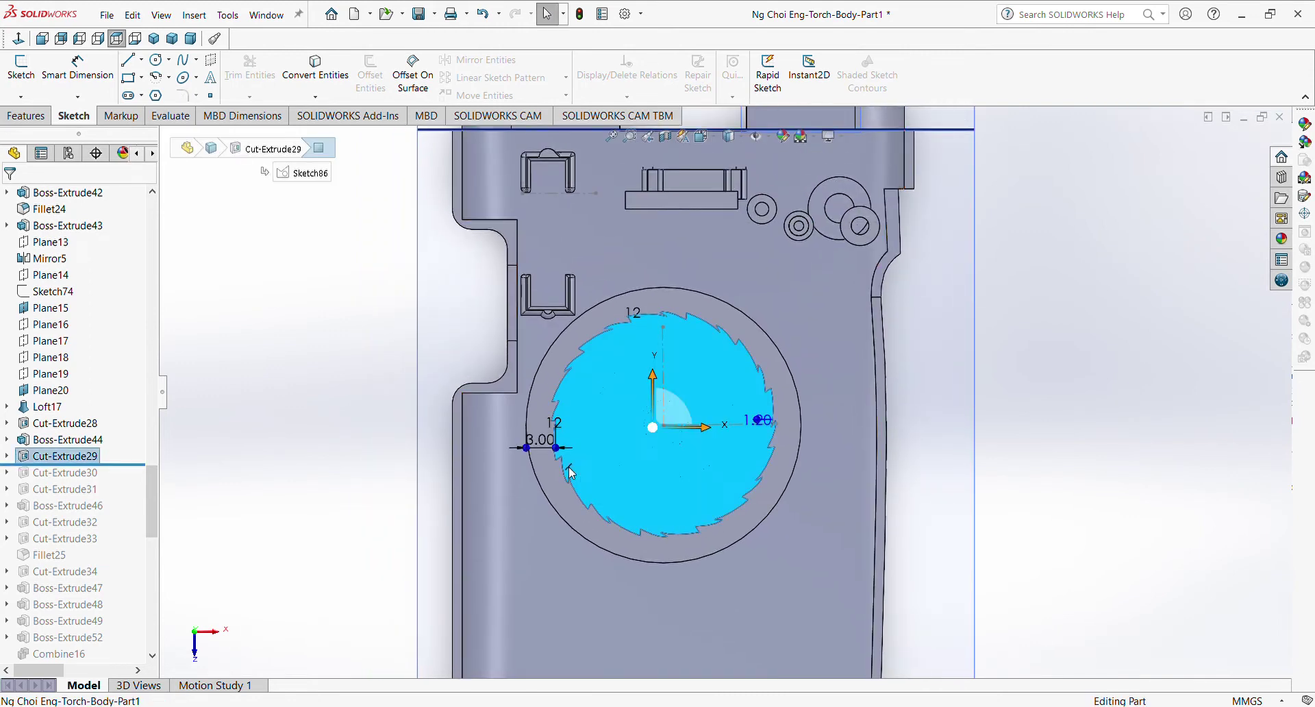
left_click(633, 402)
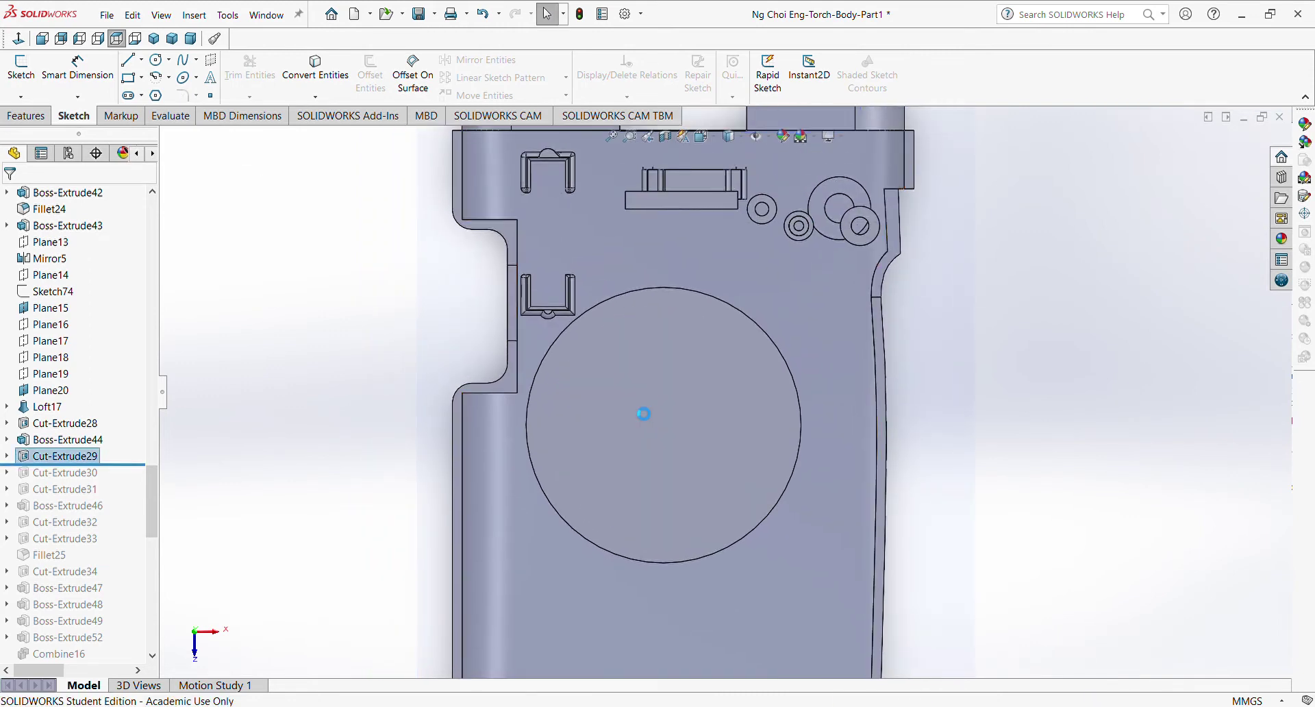
scroll(720, 306, "down", 6)
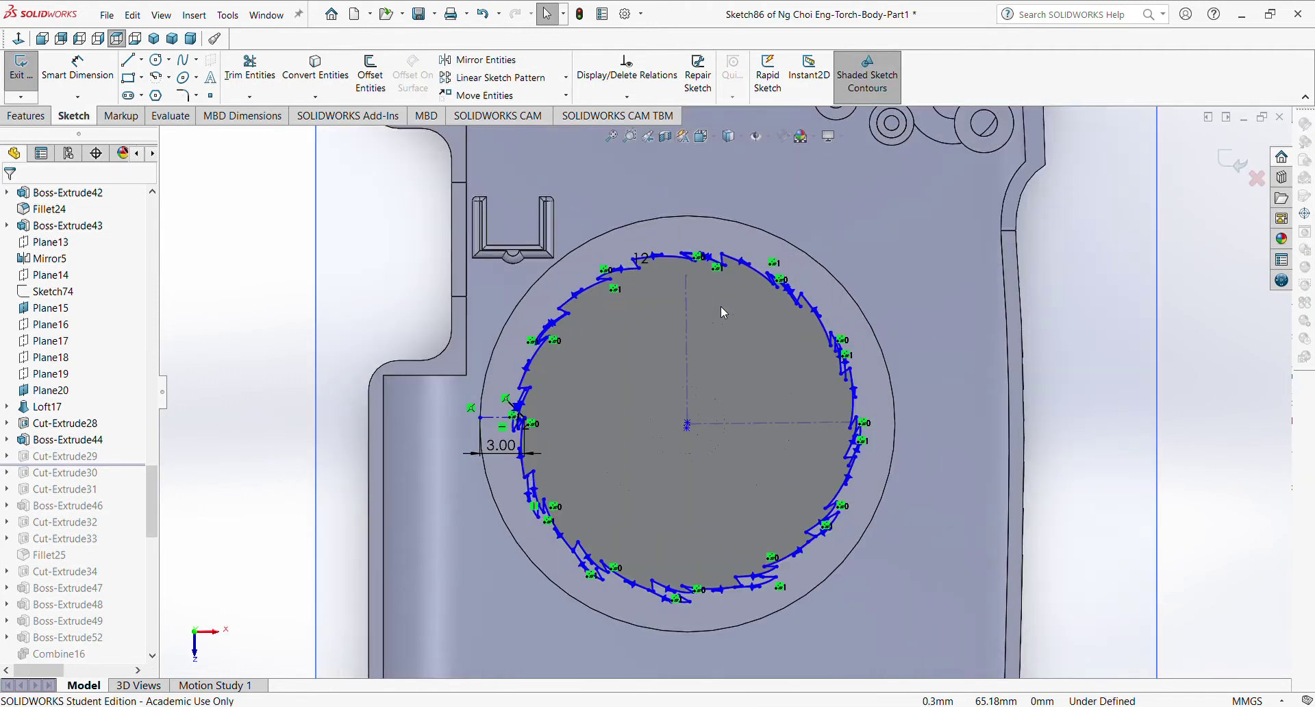
middle_click_drag(704, 355, 684, 296, "ctrl")
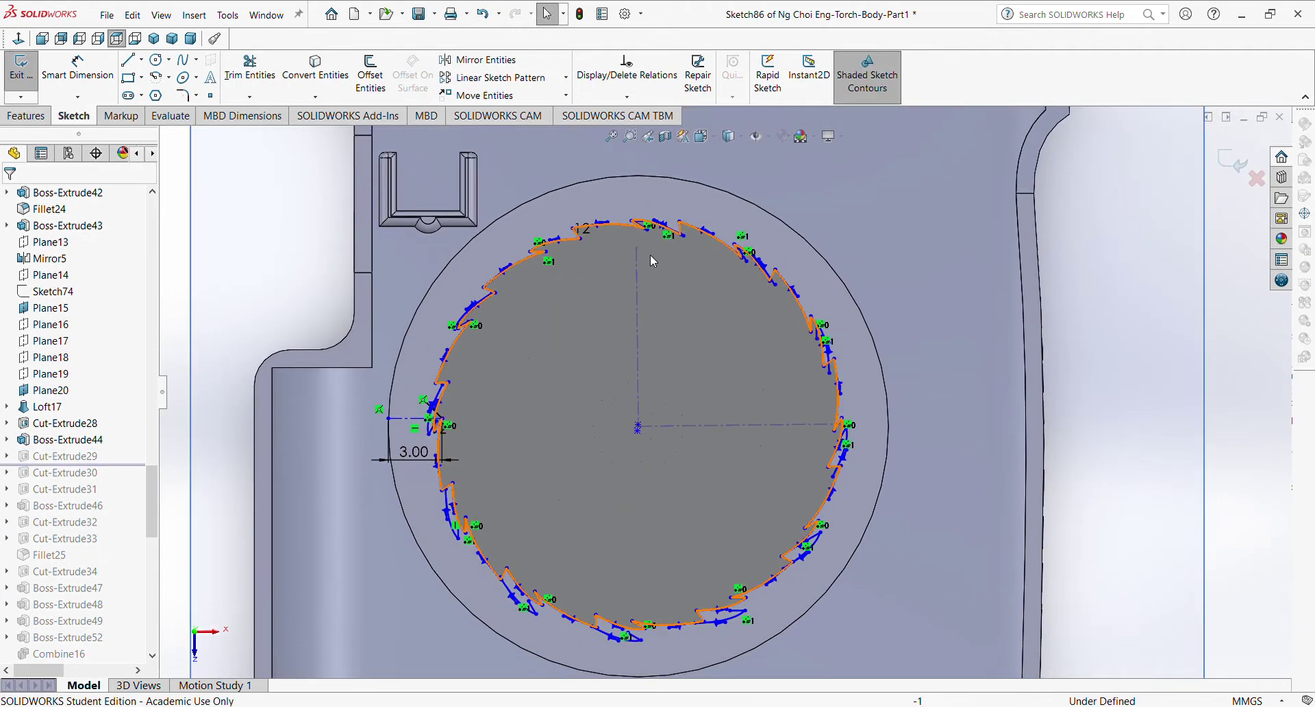
- Examine the tooth splines near the ring's upper edge and the instance count dimension of the existing circular pattern
left_click(567, 80)
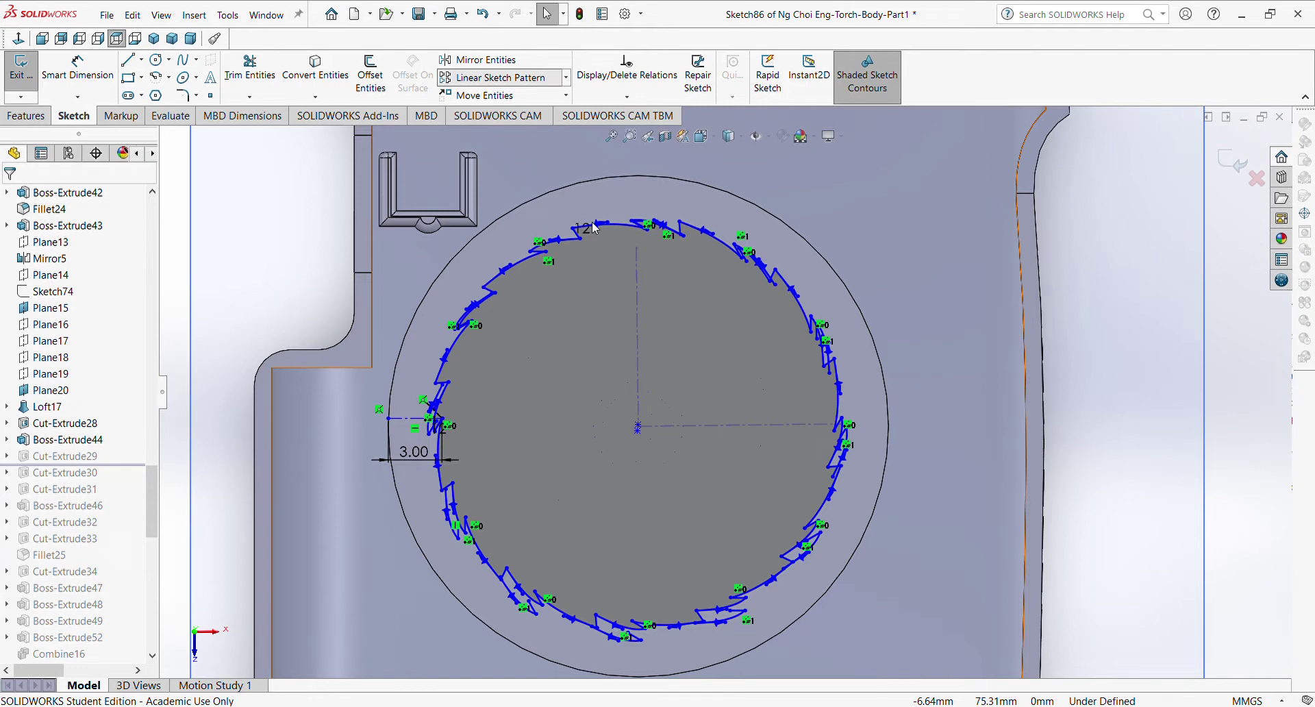
left_click(599, 260)
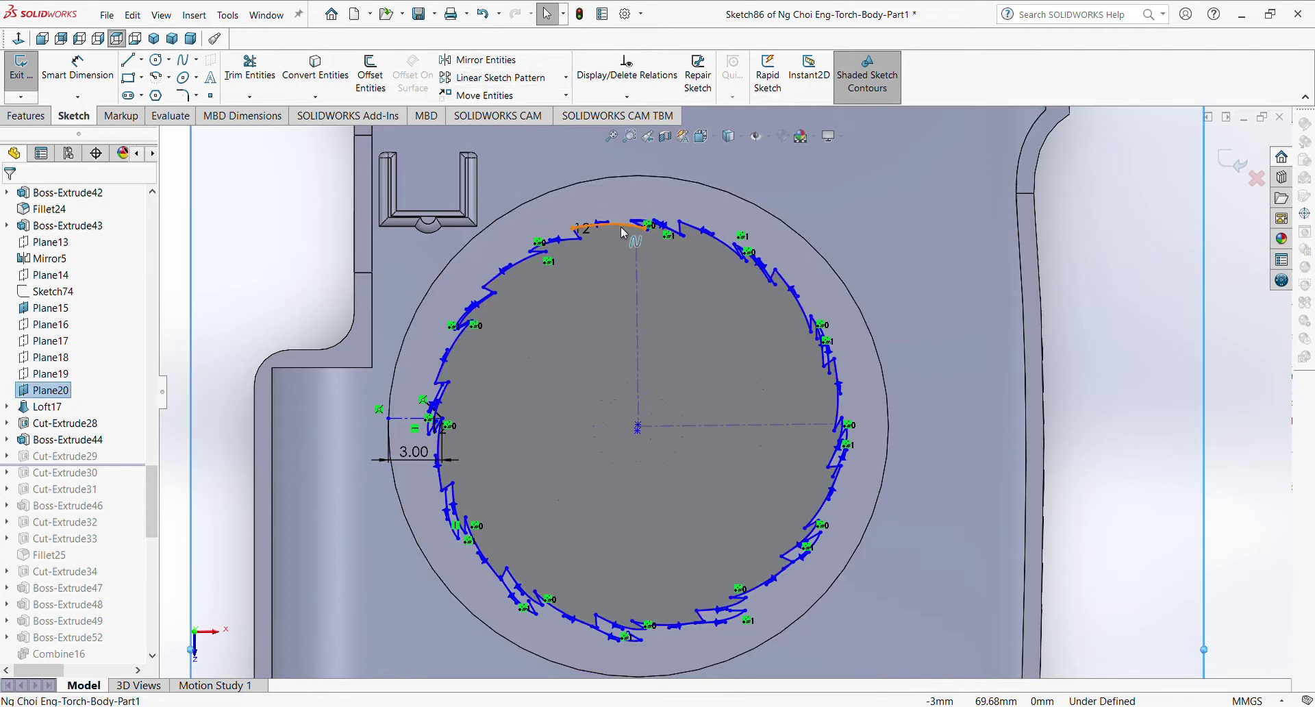
left_click(619, 226)
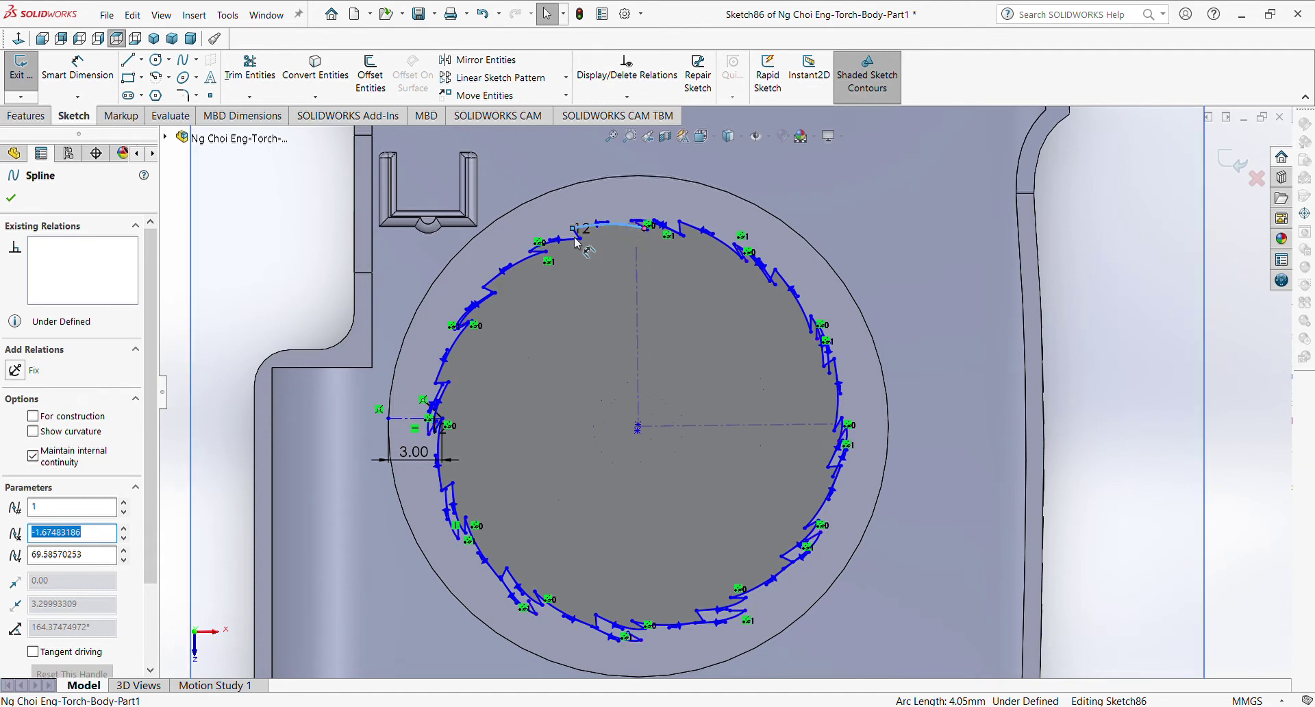
scroll(576, 234, "down", 3)
left_click(567, 220)
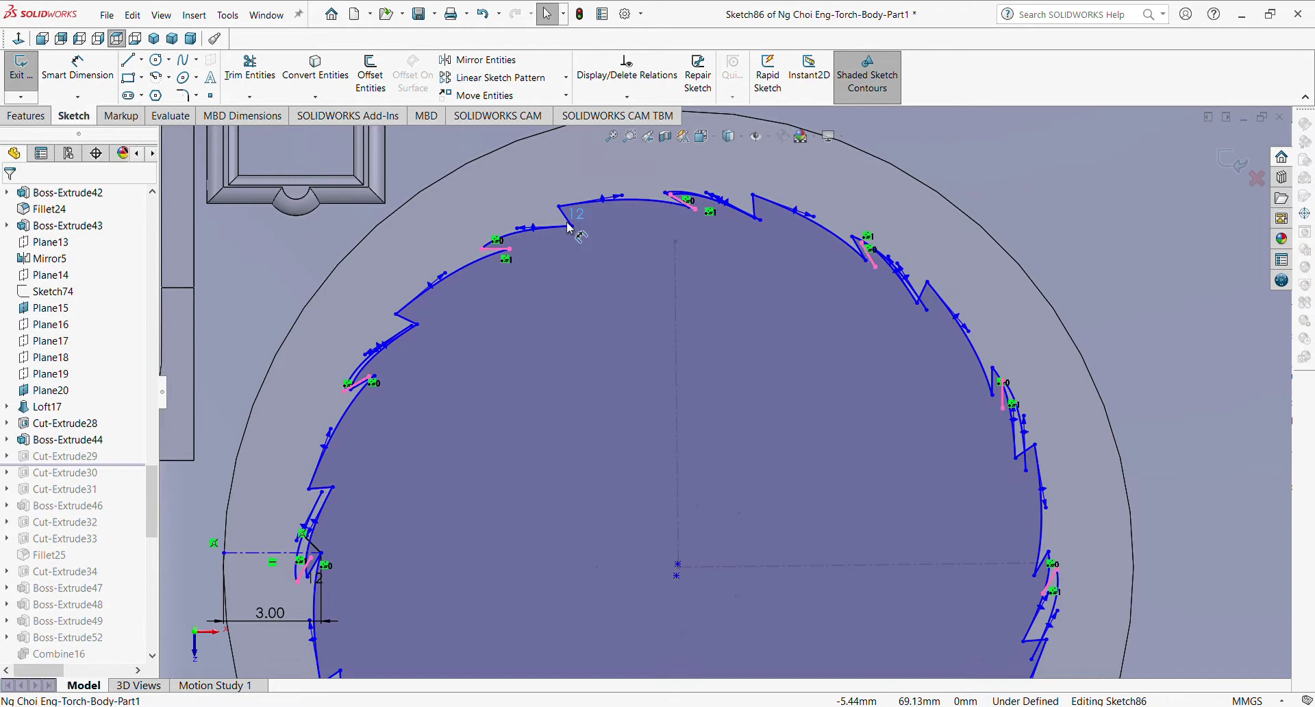
scroll(738, 273, "up", 2)
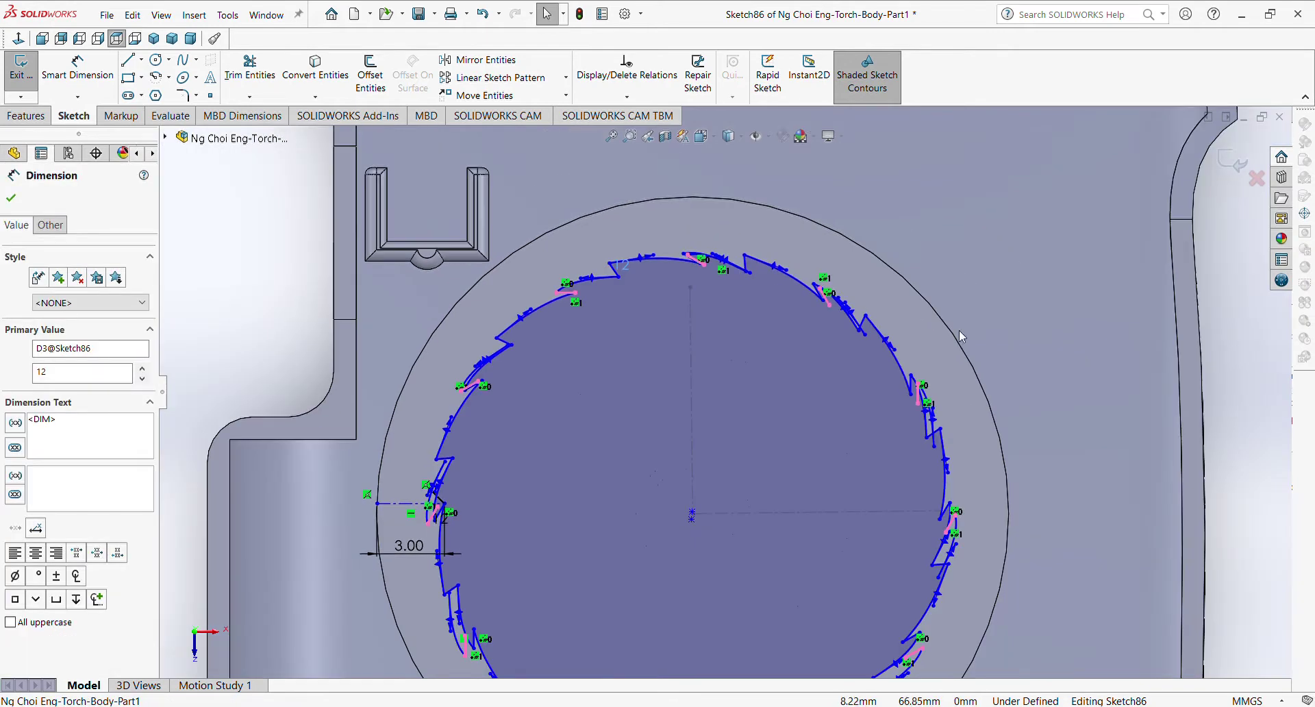
left_click(1226, 352)
scroll(713, 274, "down", 2)
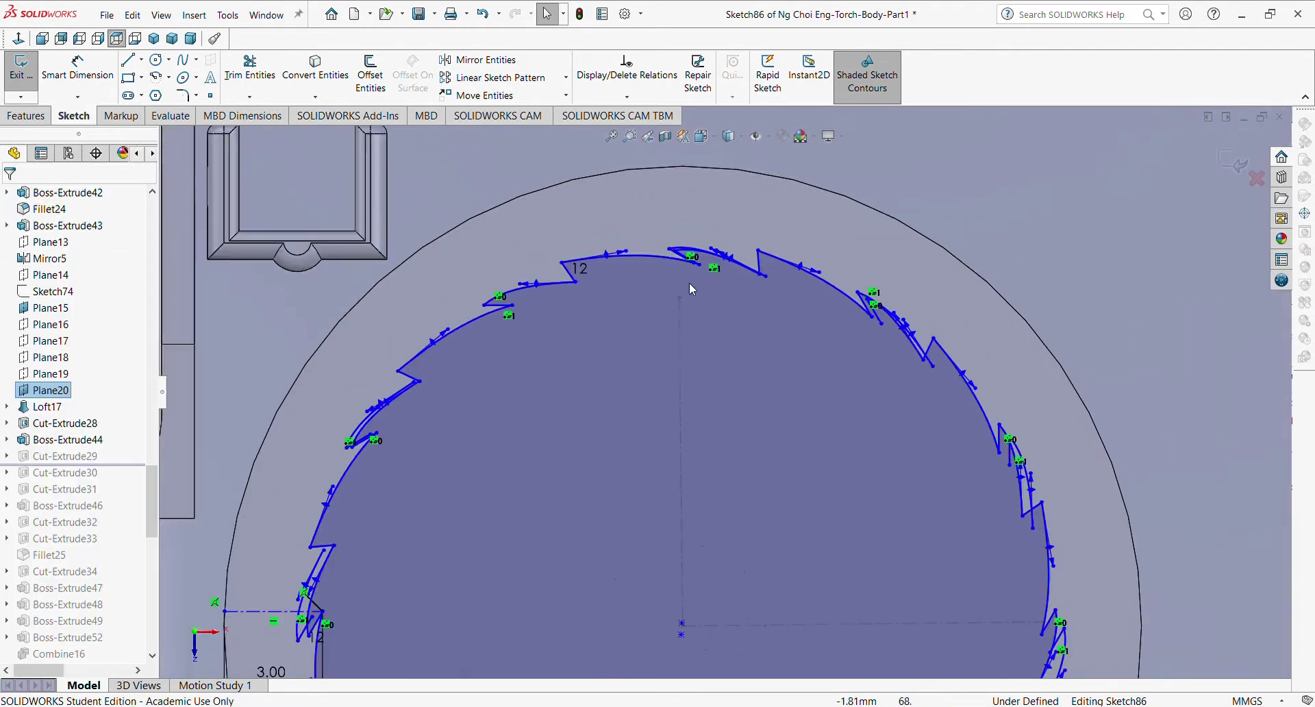
left_click(573, 273)
left_click(505, 307)
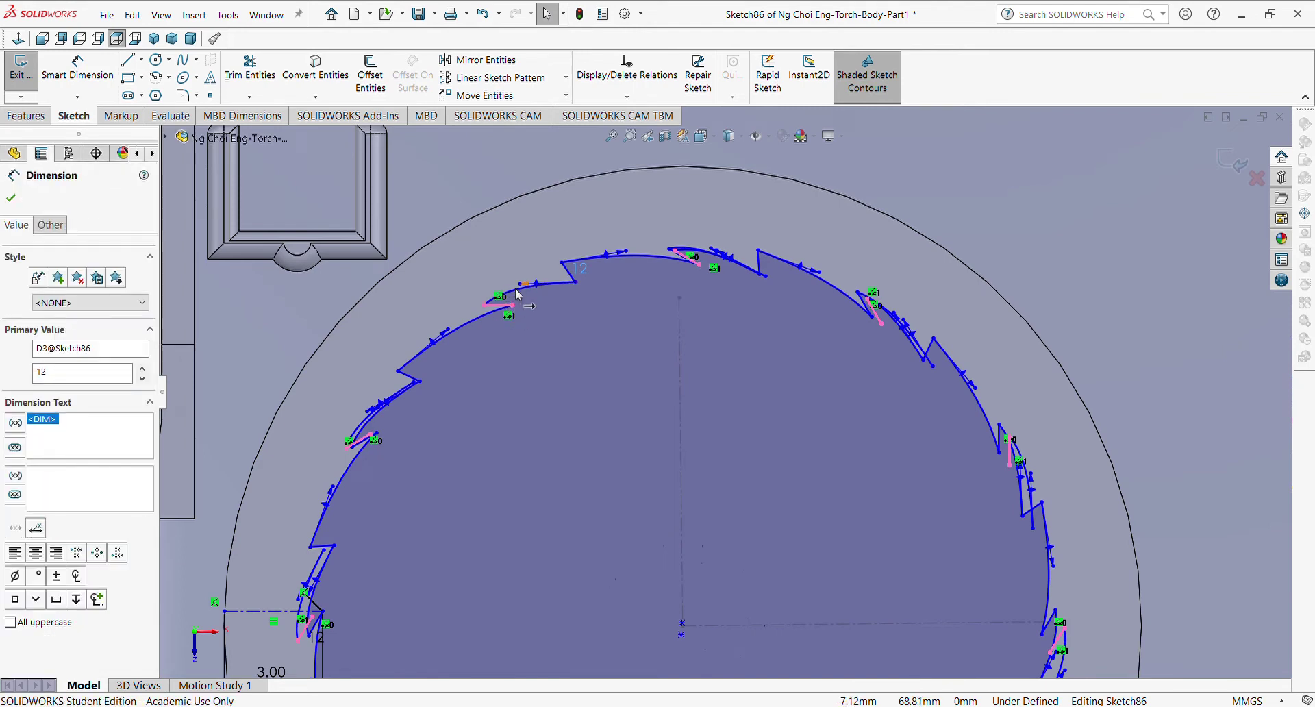
left_click(508, 293)
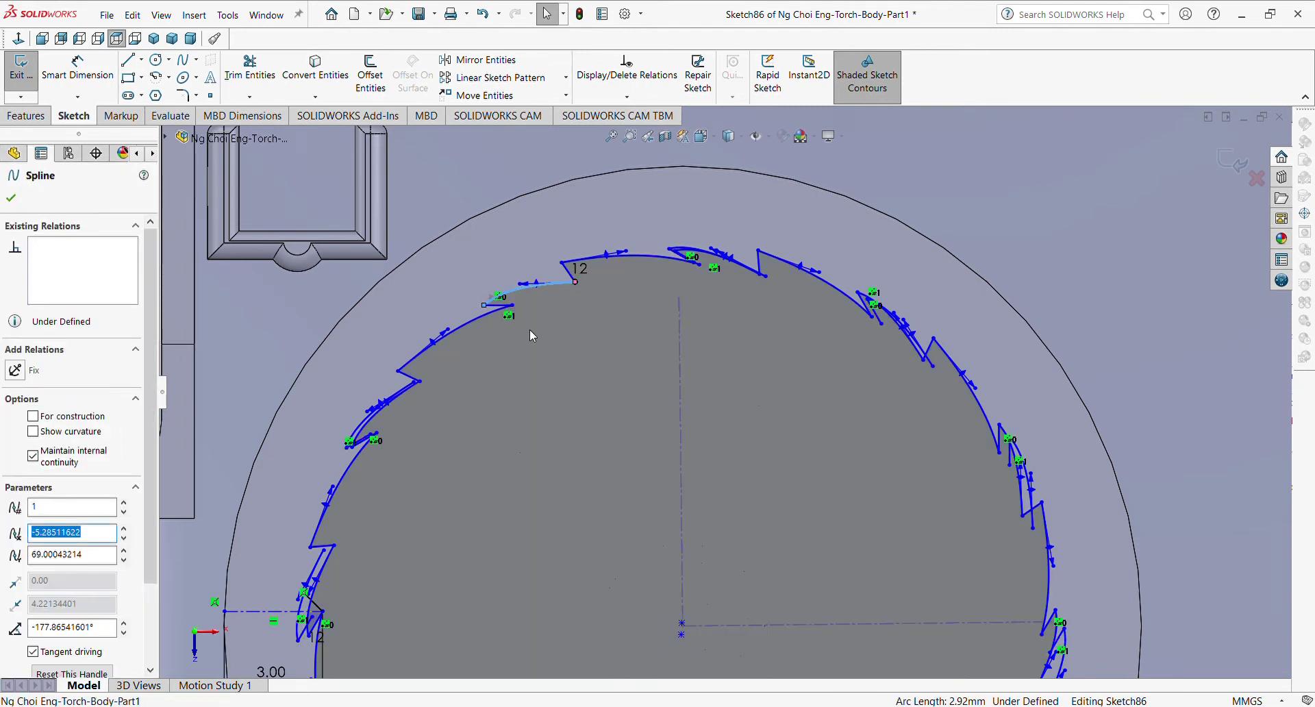
- Start a circular sketch pattern using one tooth's short horizontal line and its adjoining spline as the entities to pattern
left_click(503, 303)
key("z")
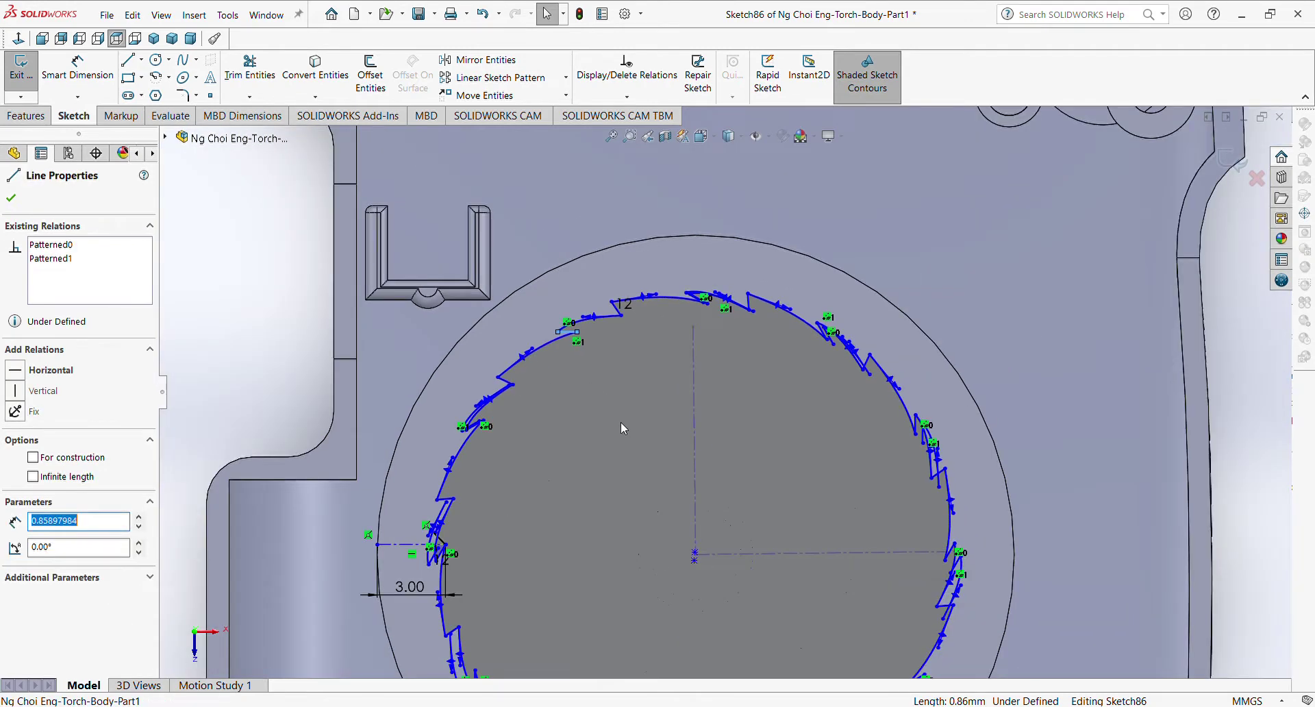
middle_click_drag(645, 464, 624, 374, "ctrl")
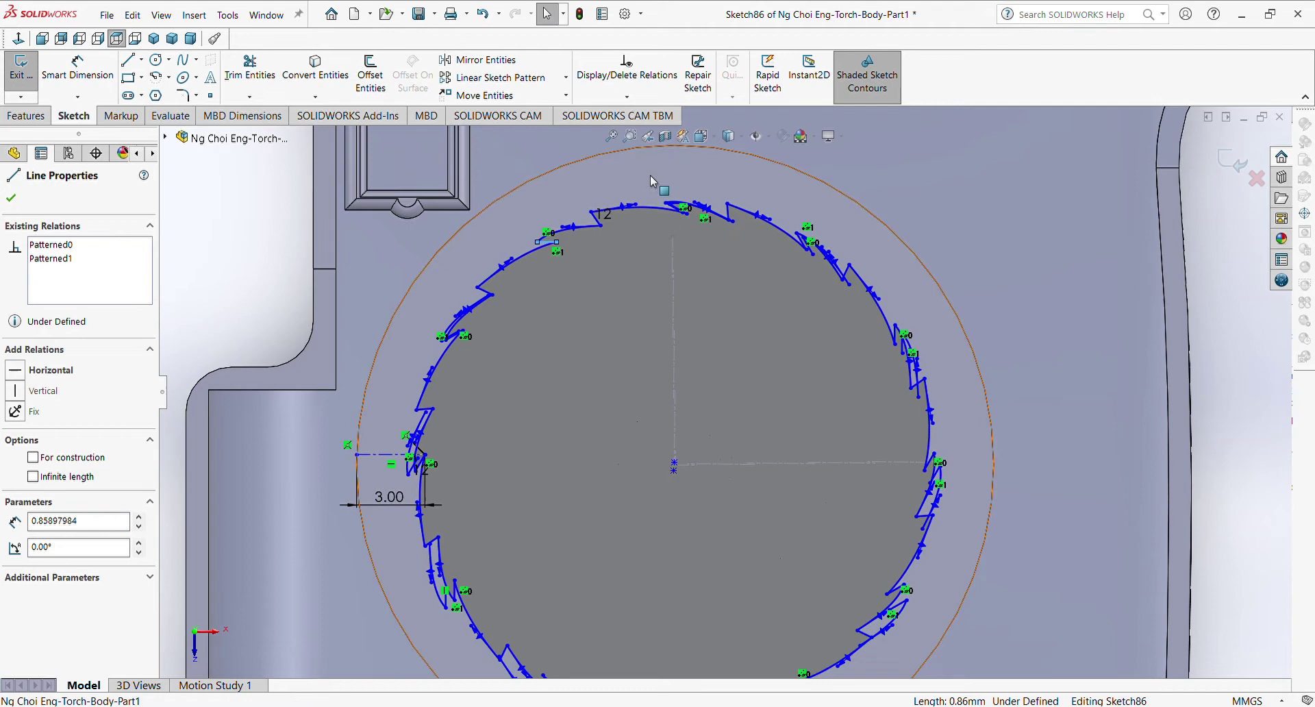
left_click(567, 77)
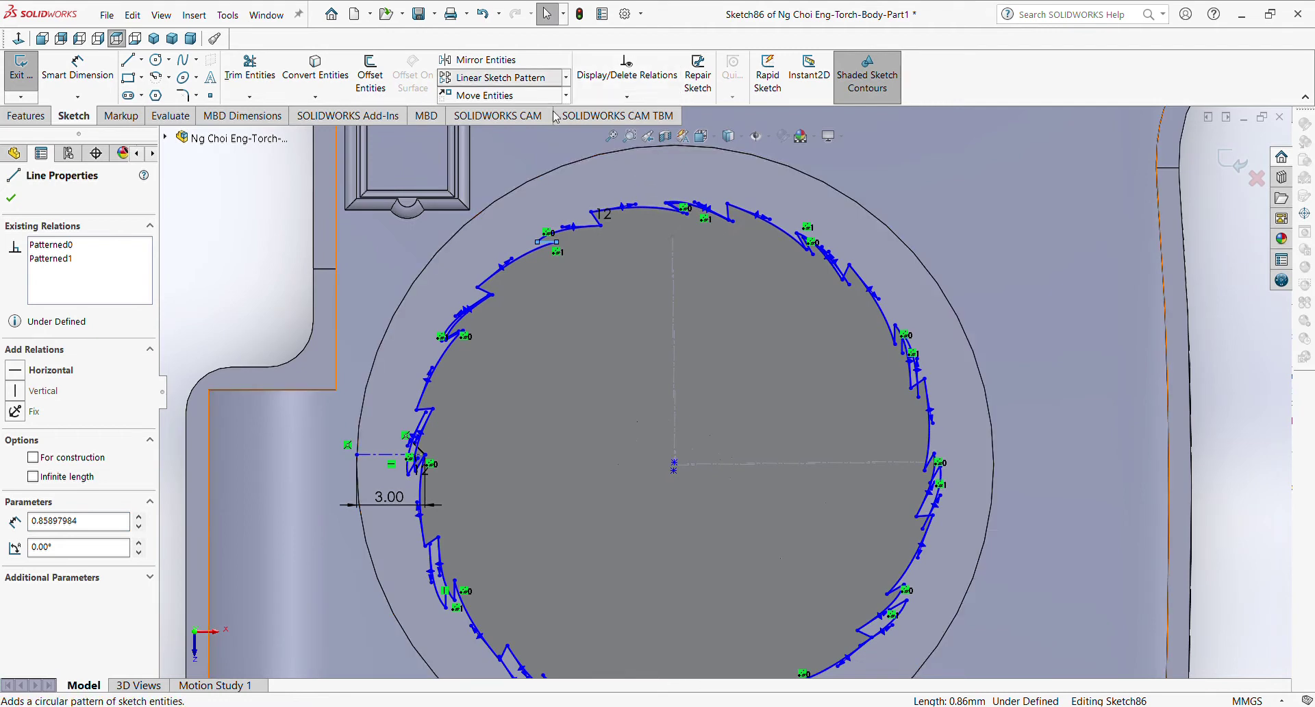
left_click(500, 112)
scroll(605, 296, "down", 3)
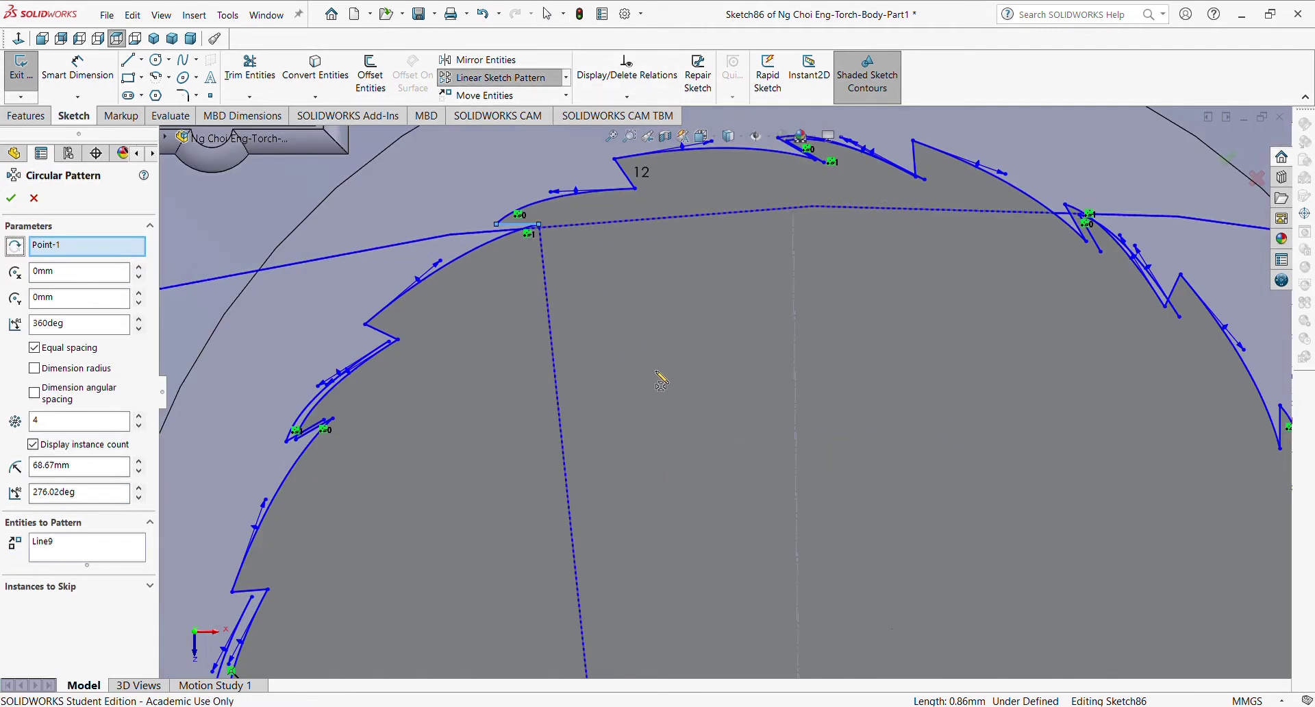
left_click(548, 207)
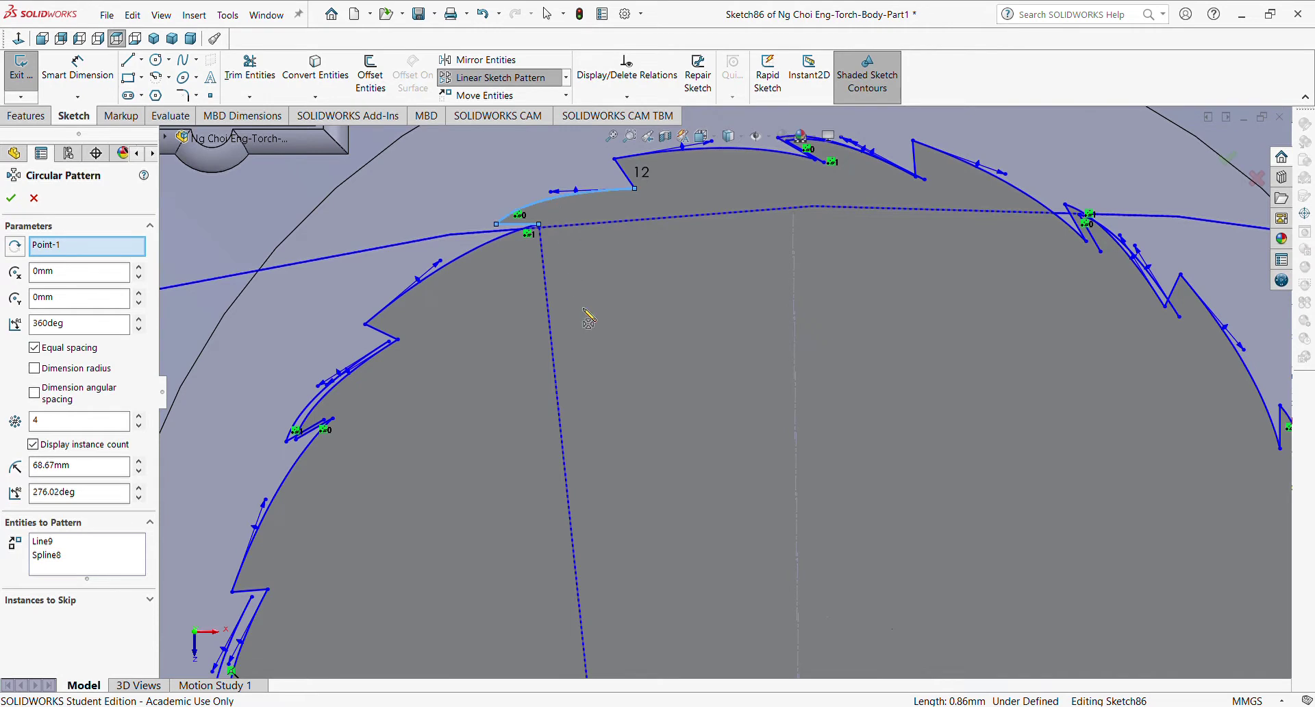
- Move the circular pattern's center point from the sketch origin to the center of the circular disc
scroll(713, 390, "up", 3)
scroll(794, 546, "up", 5)
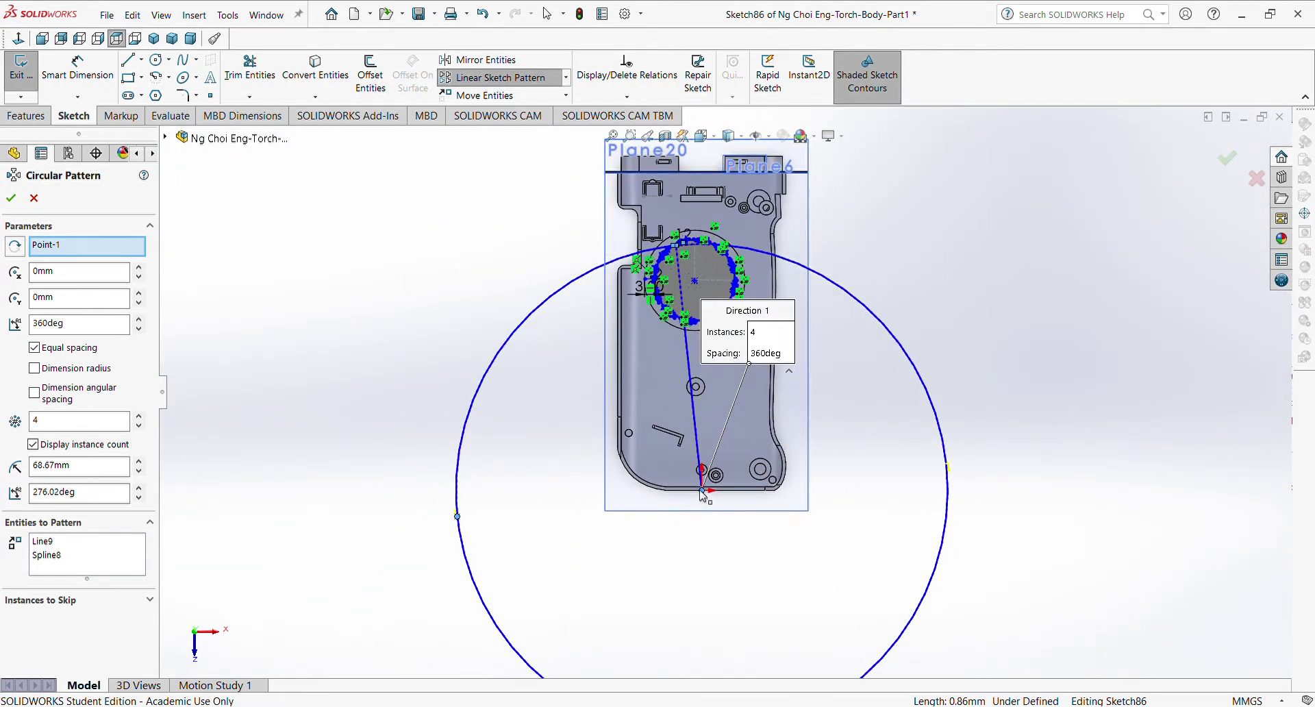
left_click(701, 490)
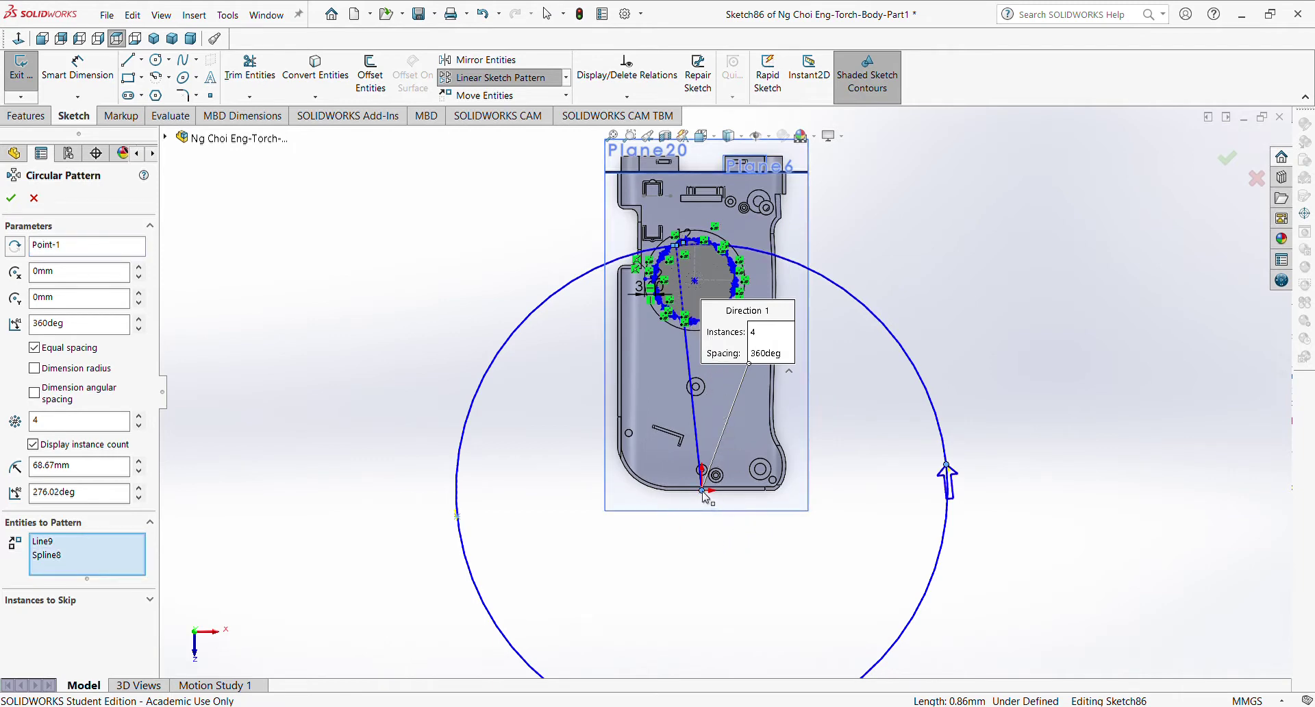
left_click_drag(699, 414, 692, 301)
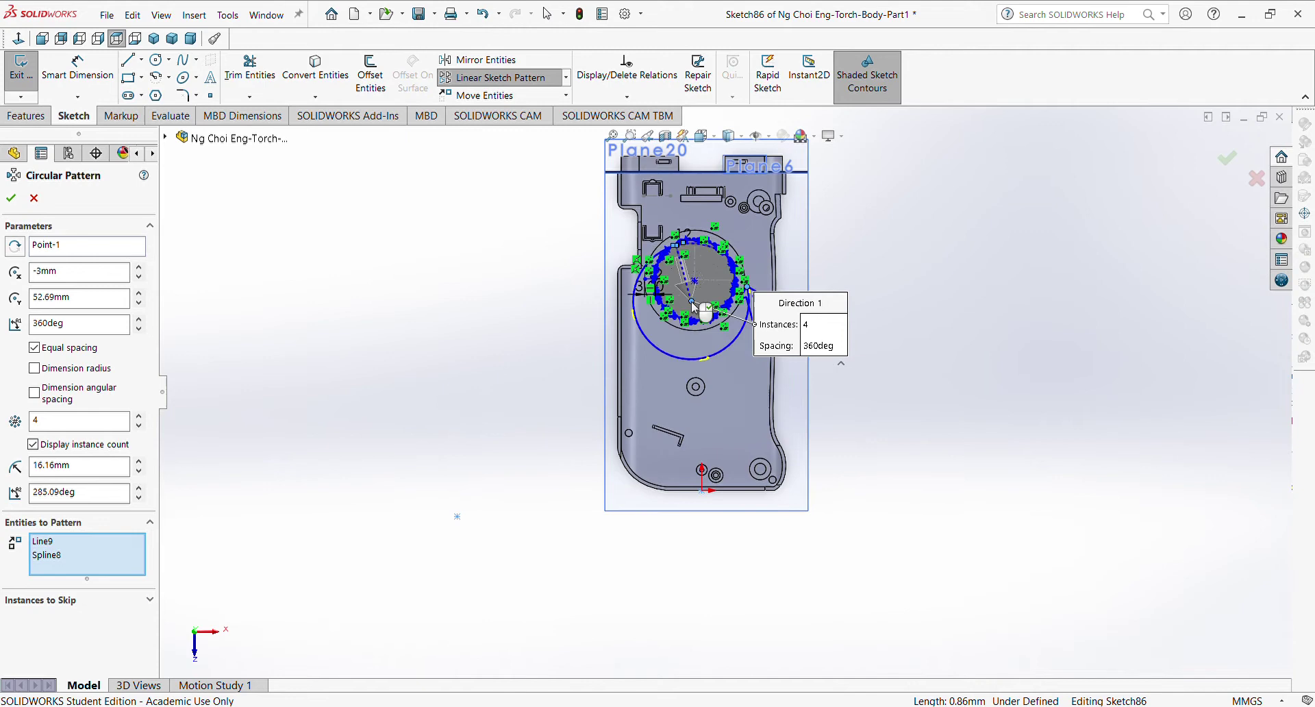
scroll(696, 299, "up", 3)
scroll(725, 327, "down", 6)
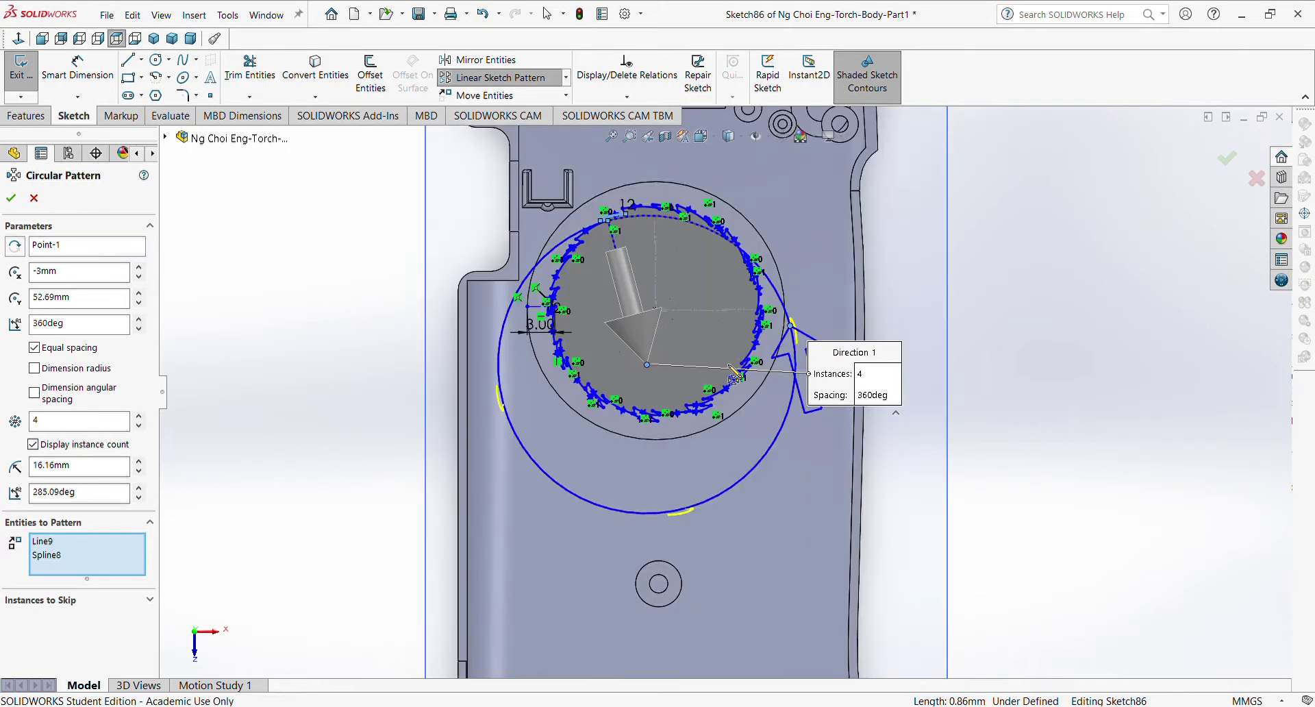
middle_click_drag(728, 365, 724, 419, "ctrl")
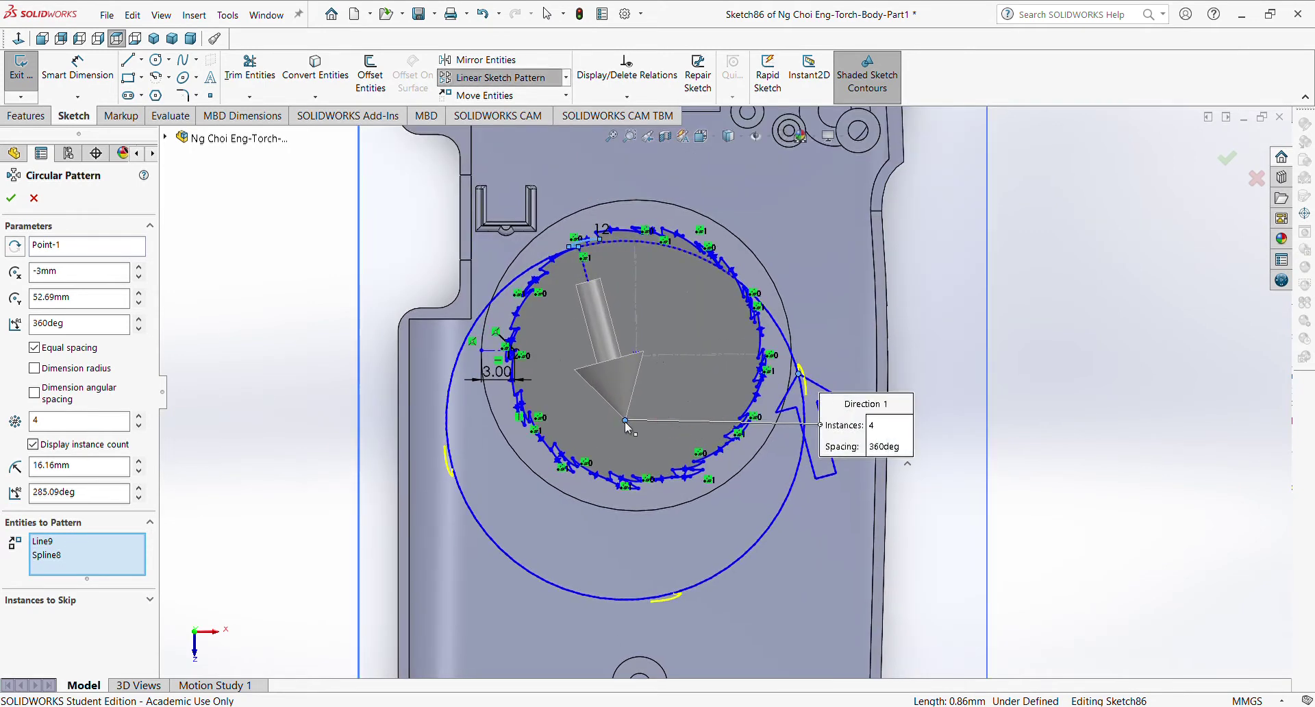
left_click_drag(625, 420, 624, 411)
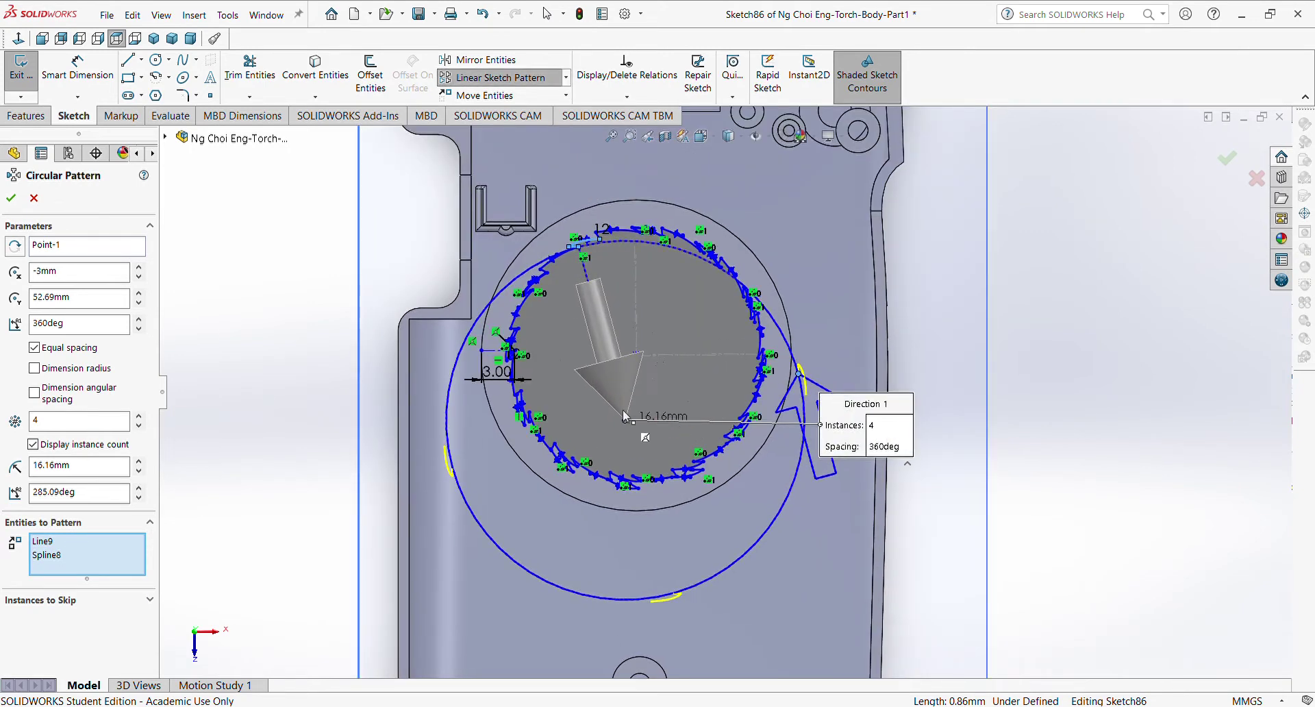
left_click(640, 356)
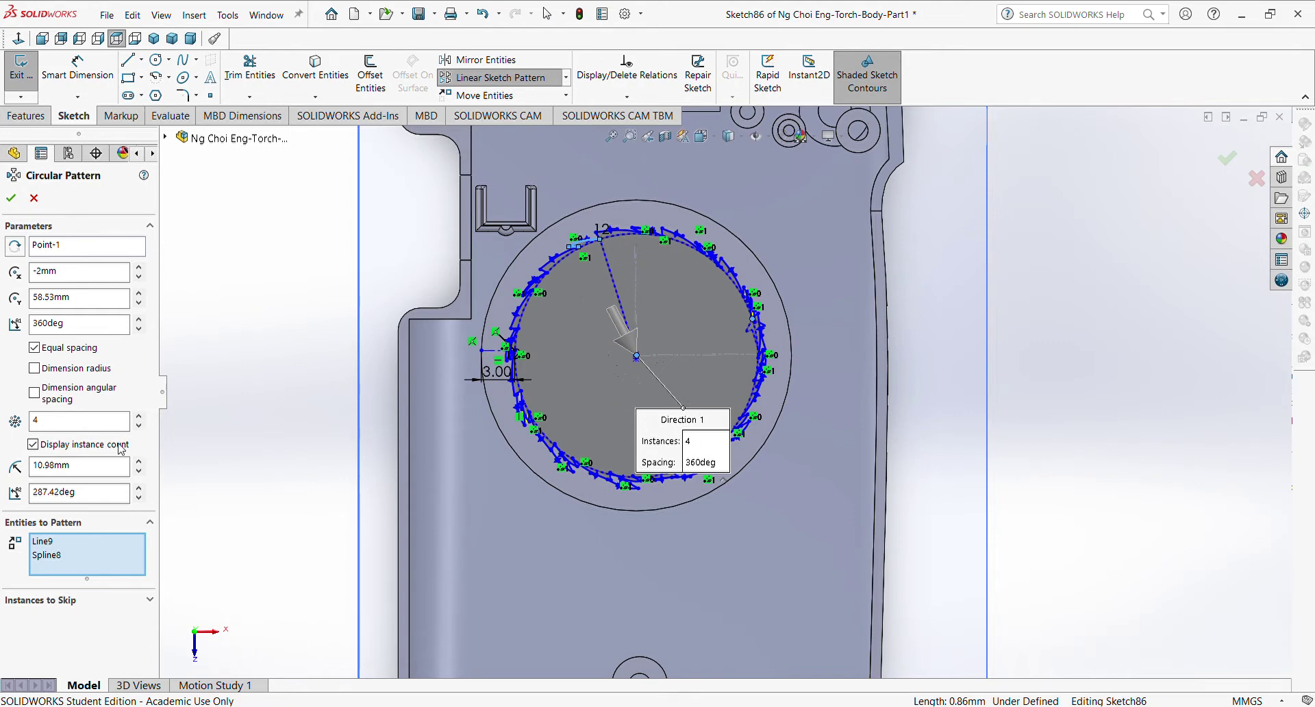
- Try 20 instances for the circular tooth pattern, discard the pattern and exit the toothed ring sketch
left_click(81, 430)
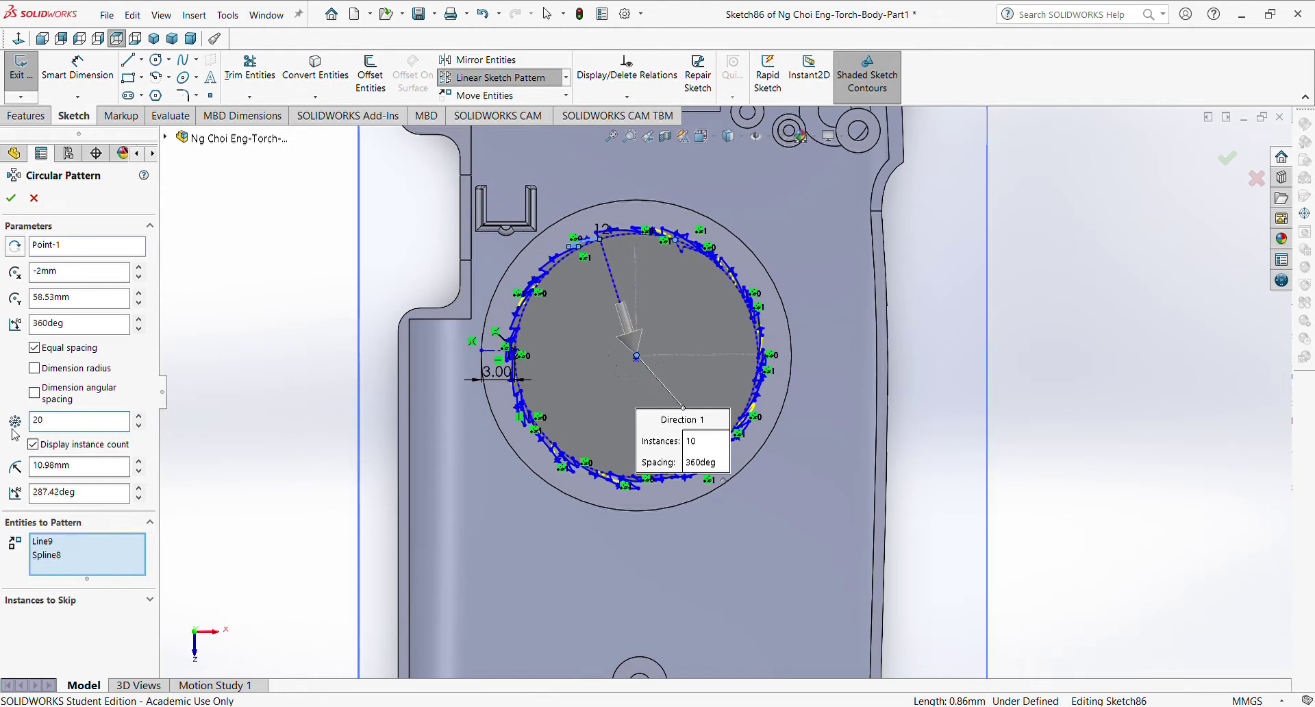
left_click(33, 200)
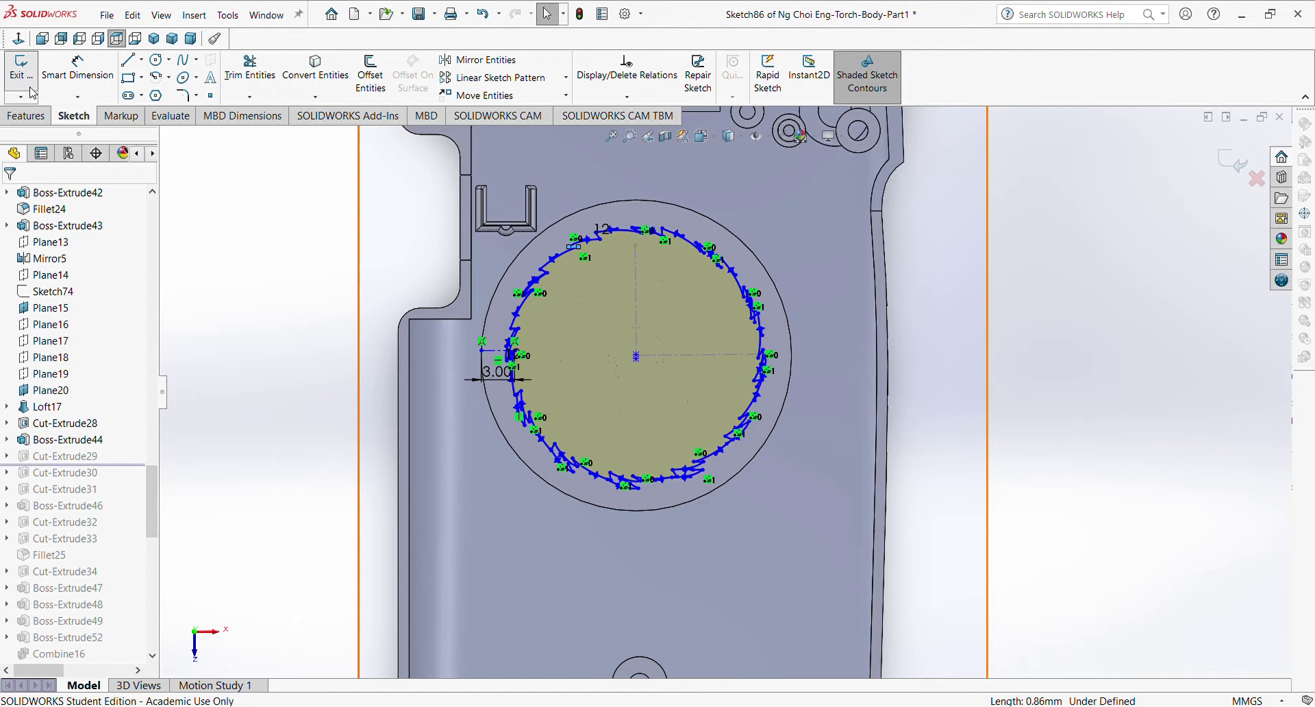
left_click(32, 93)
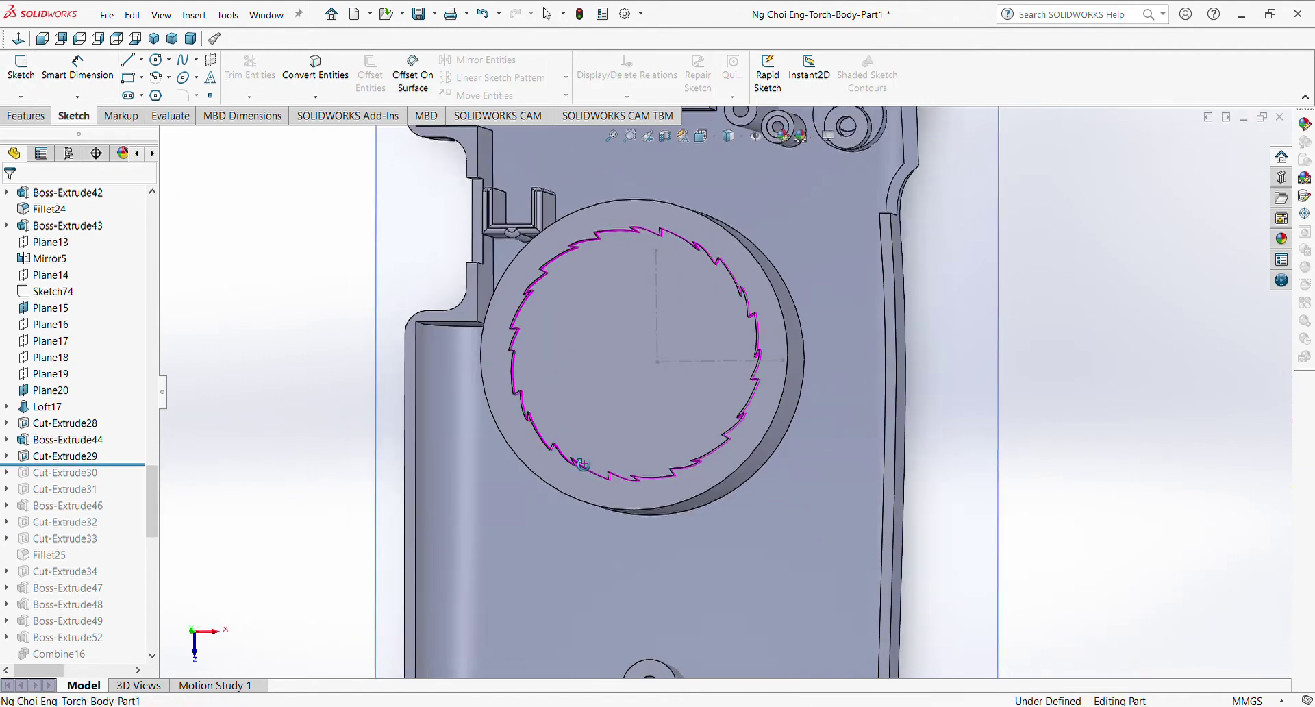
- Open the definition of Cut-Extrude29 to check the tooth cut's depth and end condition, and close it without changes
middle_click_drag(583, 466, 513, 472)
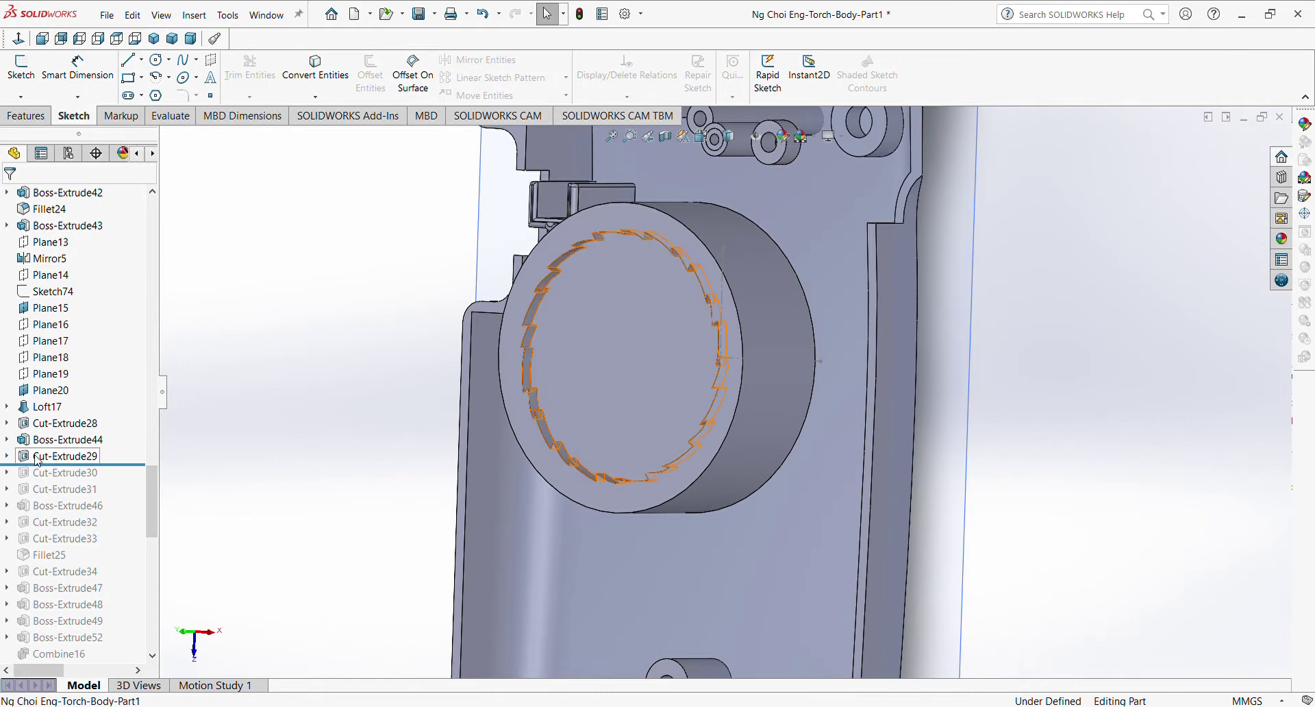
left_click(37, 457)
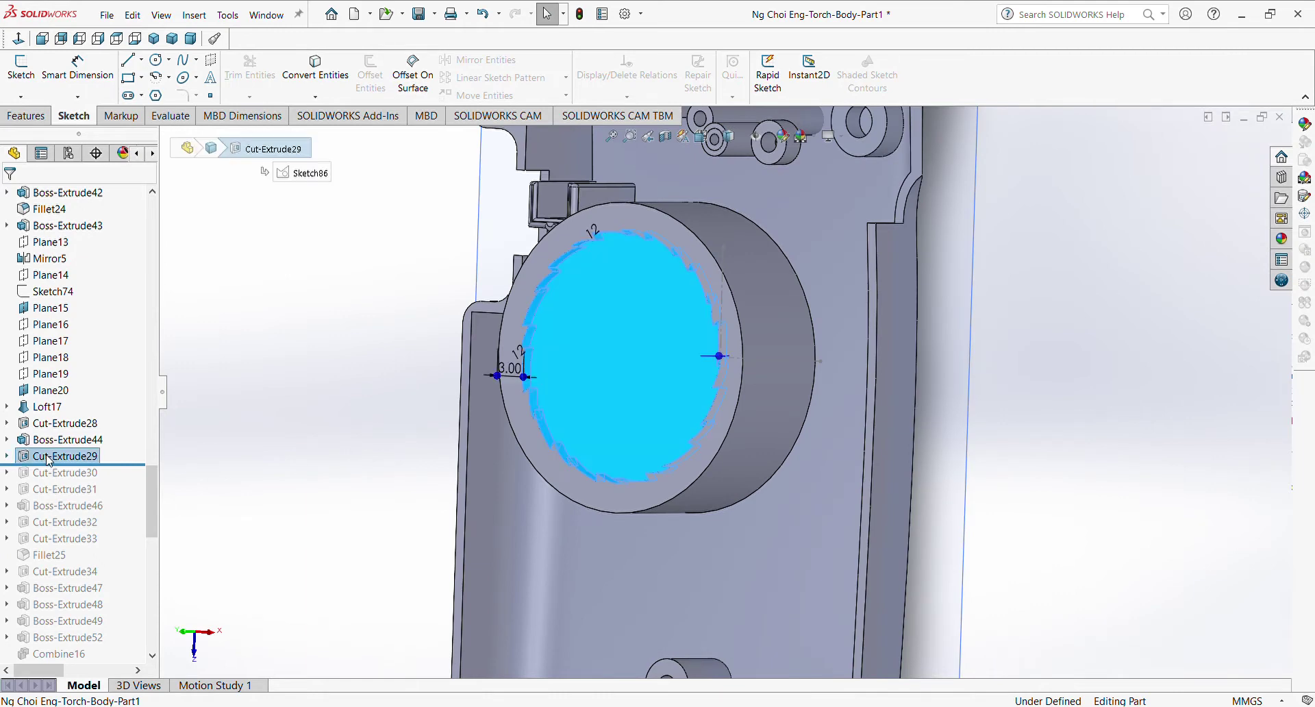
left_click(67, 417)
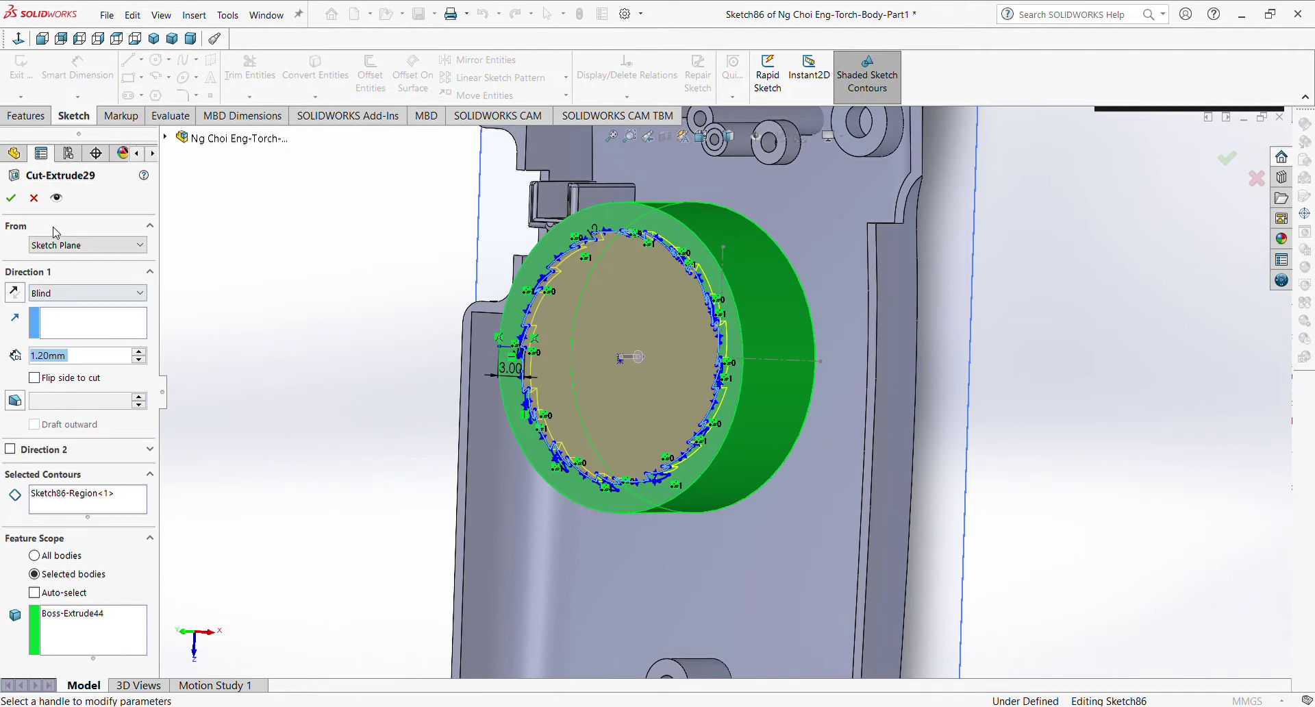
left_click(34, 198)
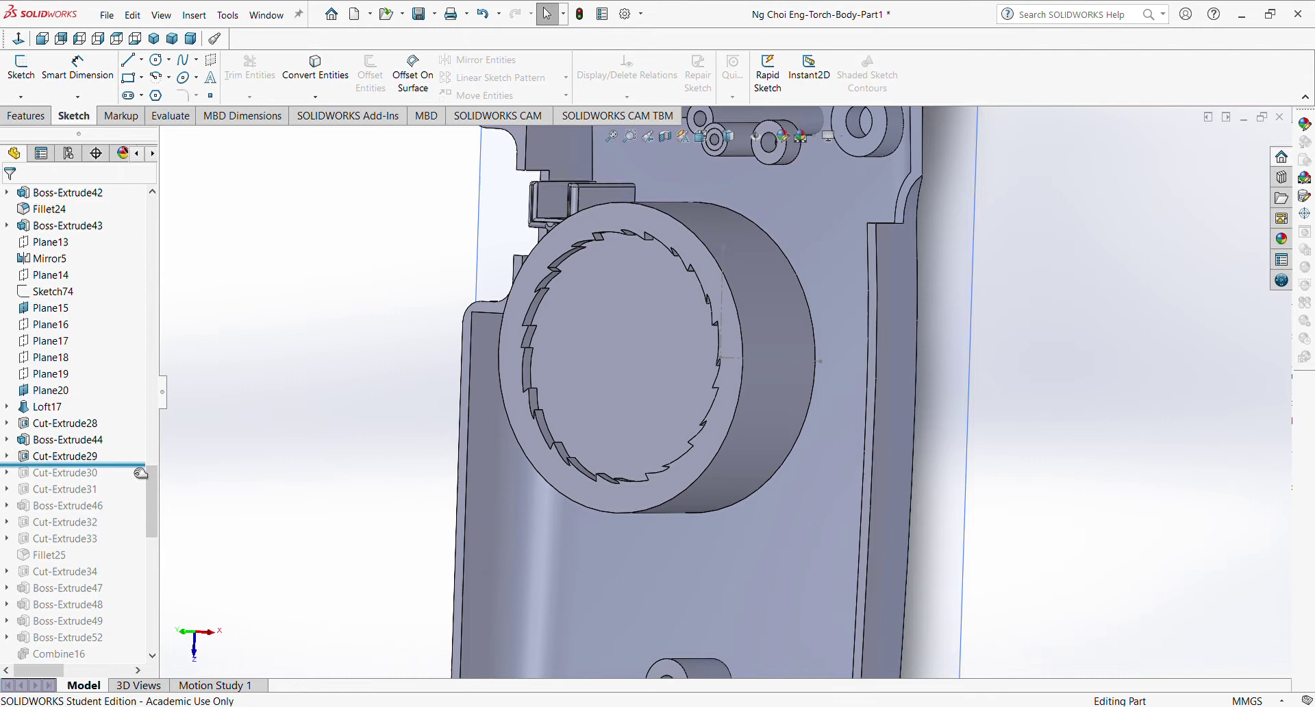
- Roll the feature history forward to include Cut-Extrude30 and open its center hole sketch for editing
left_click_drag(140, 464, 144, 482)
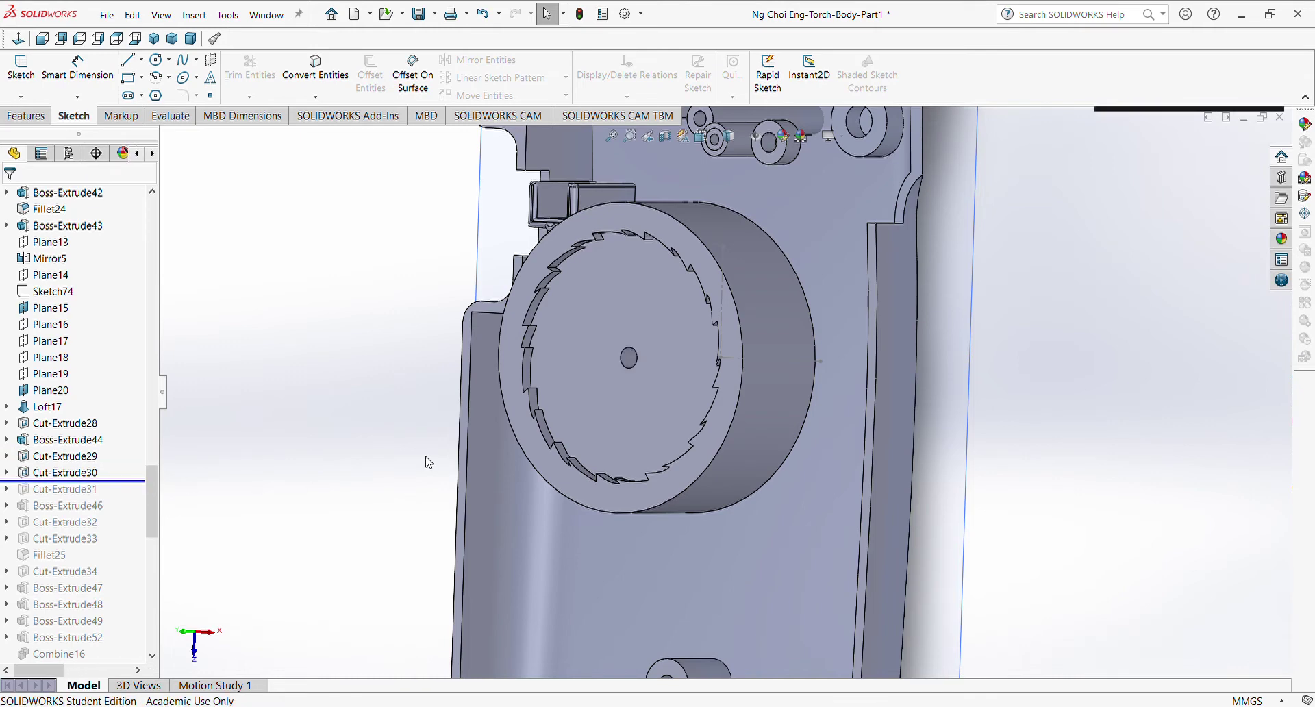
middle_click_drag(443, 457, 491, 475)
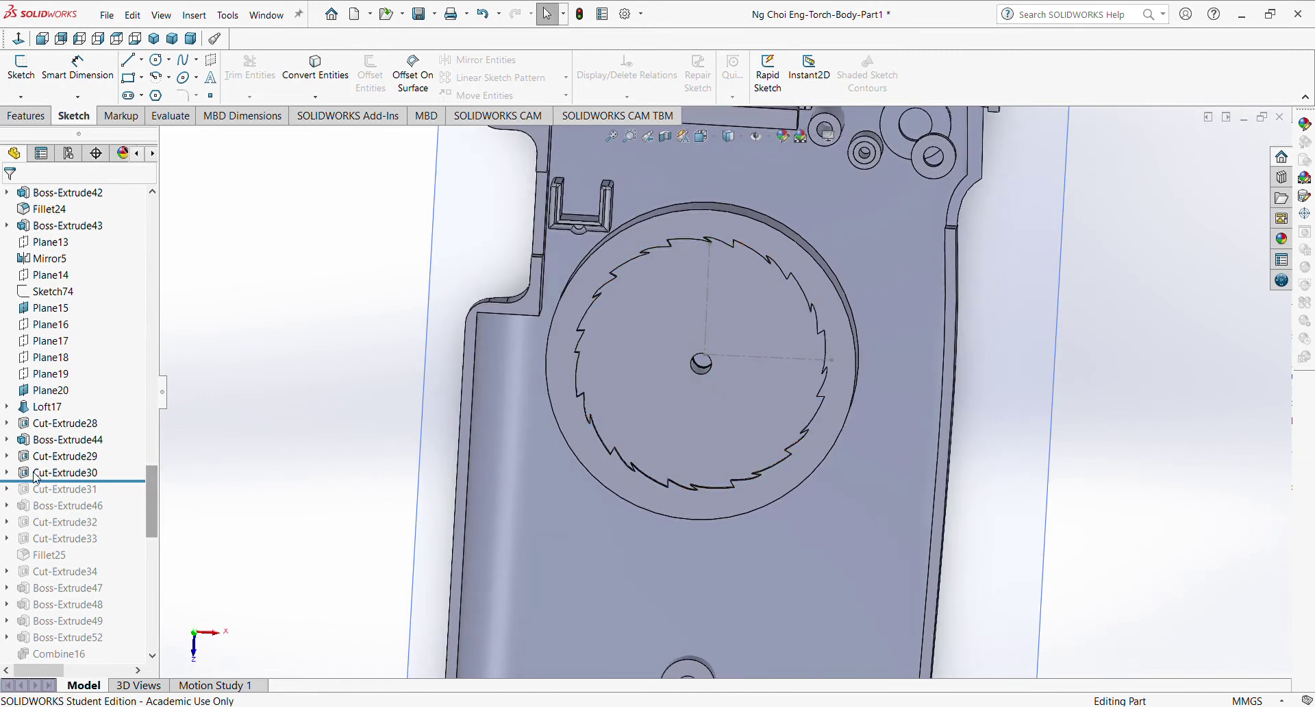
left_click(37, 474)
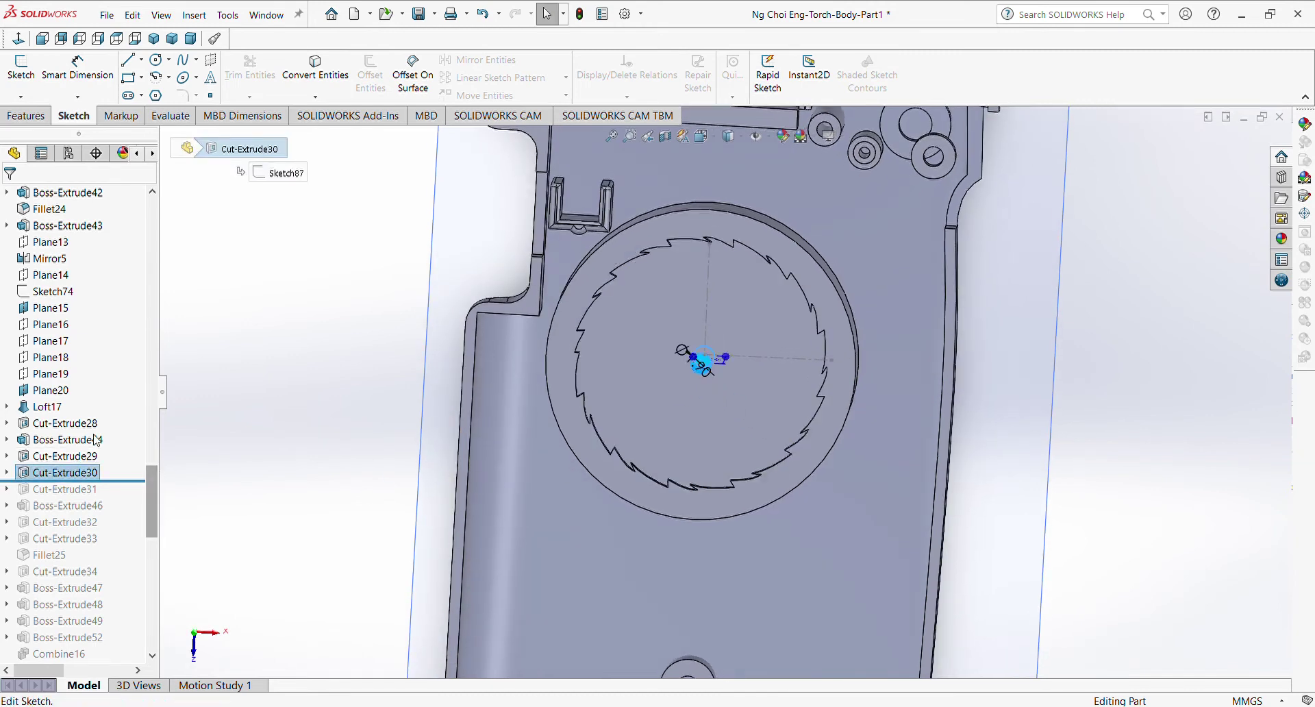
left_click(96, 439)
scroll(728, 340, "down", 5)
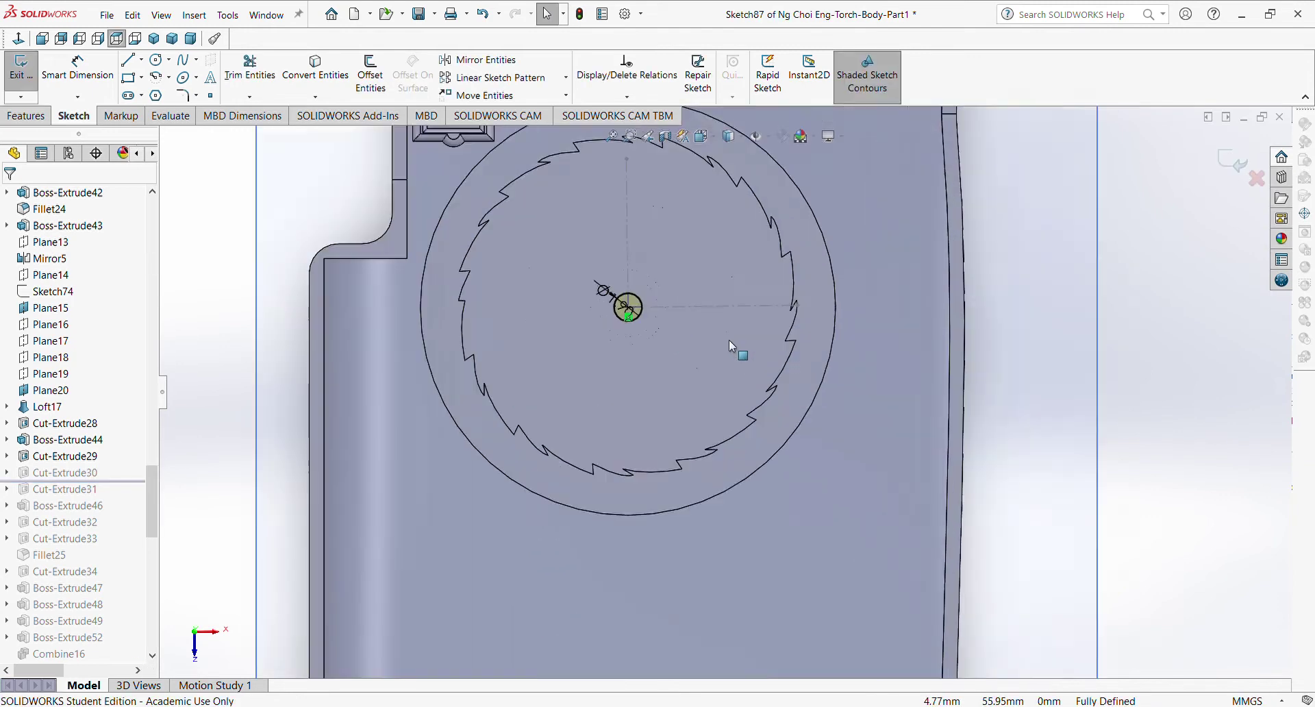
- Examine the center hole's diameter dimension inside the toothed ring and exit the sketch
left_click(696, 375)
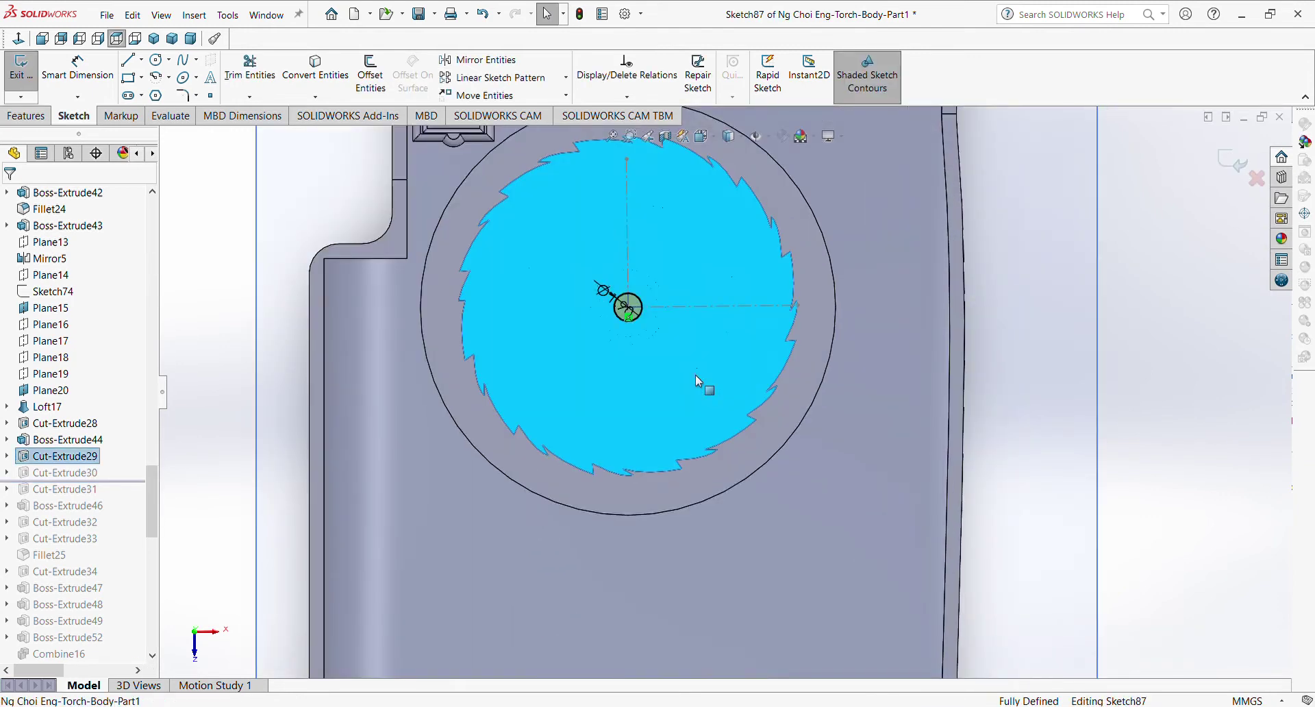
left_click(1202, 391)
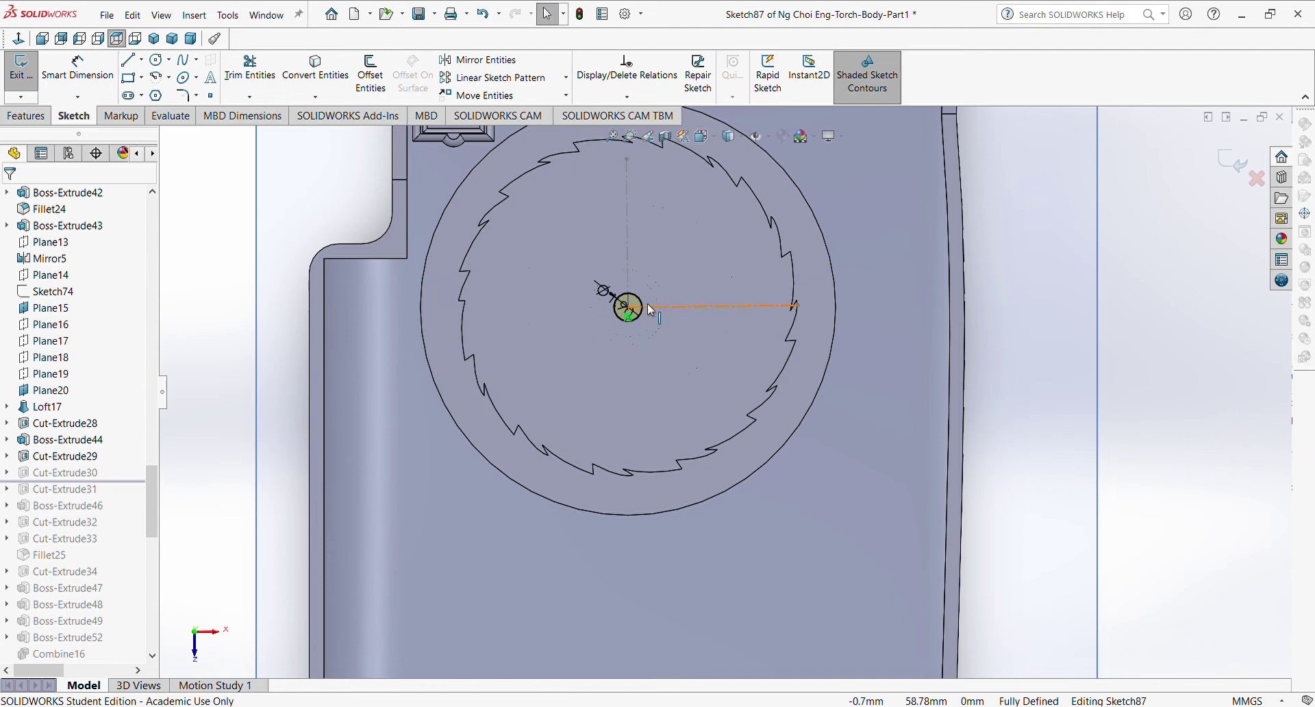
scroll(651, 310, "down", 5)
scroll(662, 360, "up", 3)
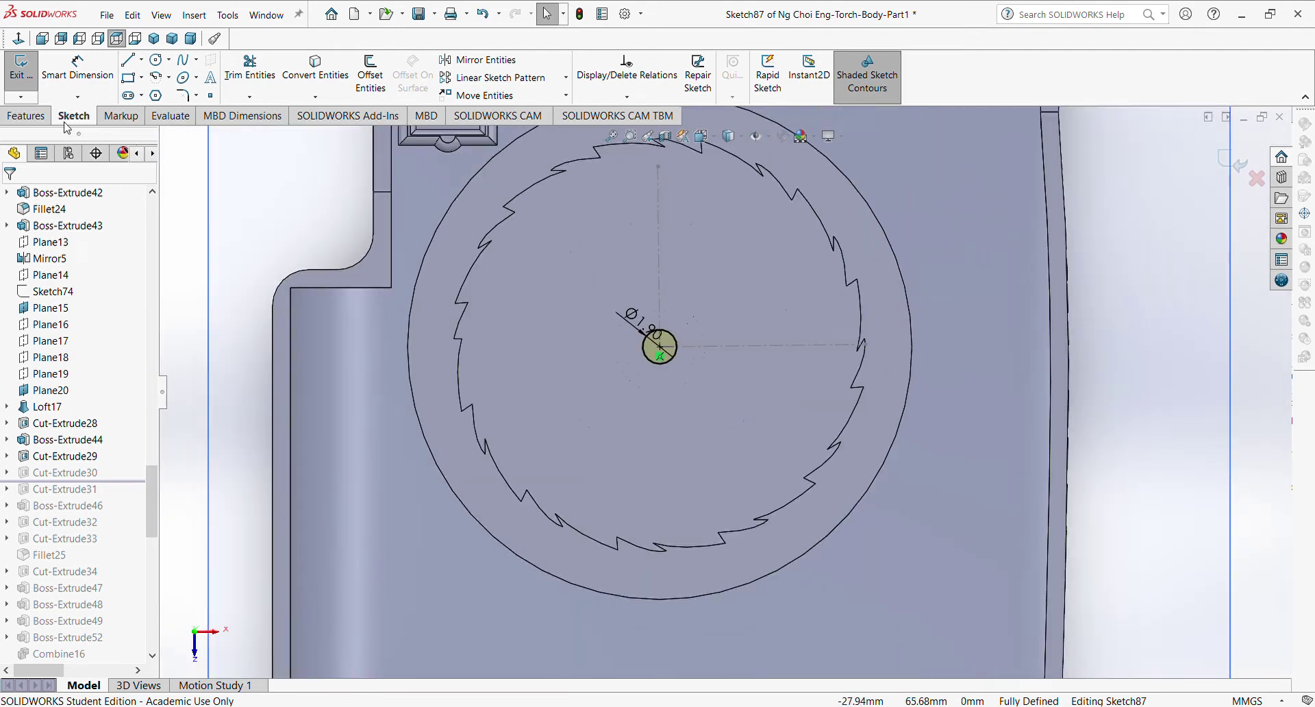
left_click(21, 69)
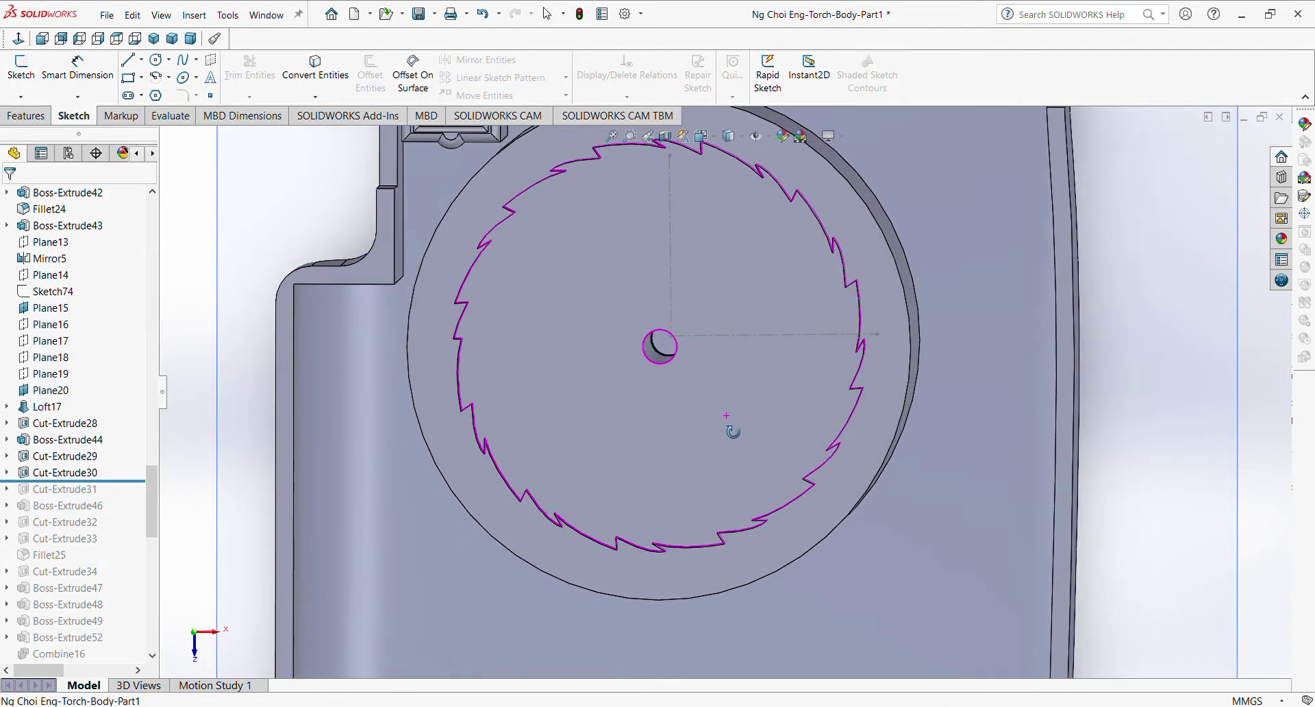
- Inspect the center hole and the toothed recess floor by selecting their faces, and clear the selection
left_click(658, 352)
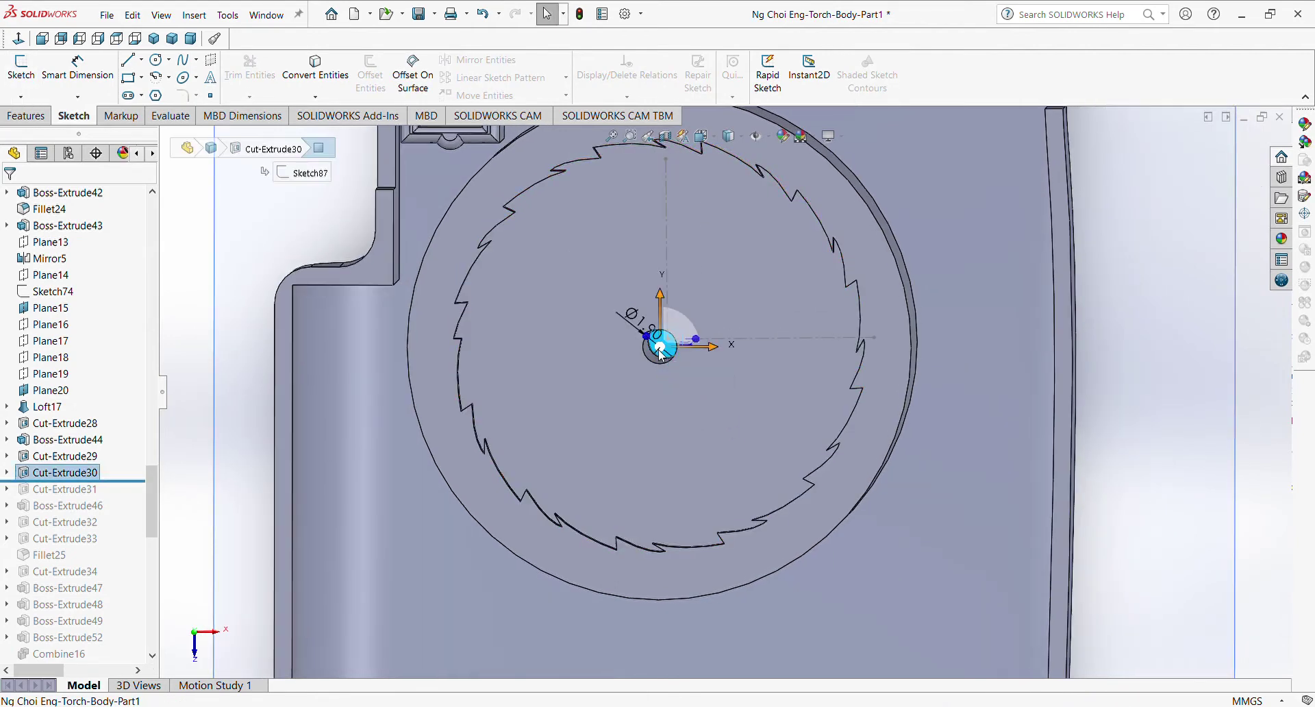
scroll(678, 404, "up", 3)
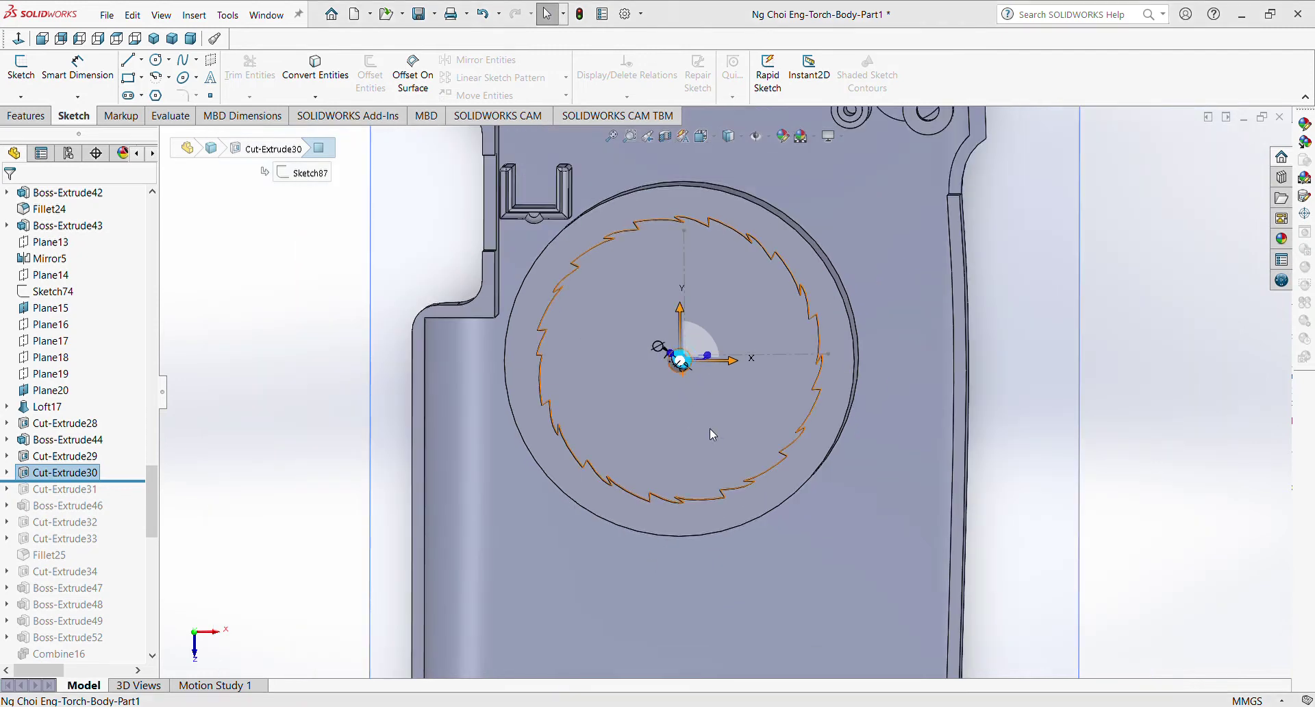
left_click(710, 425)
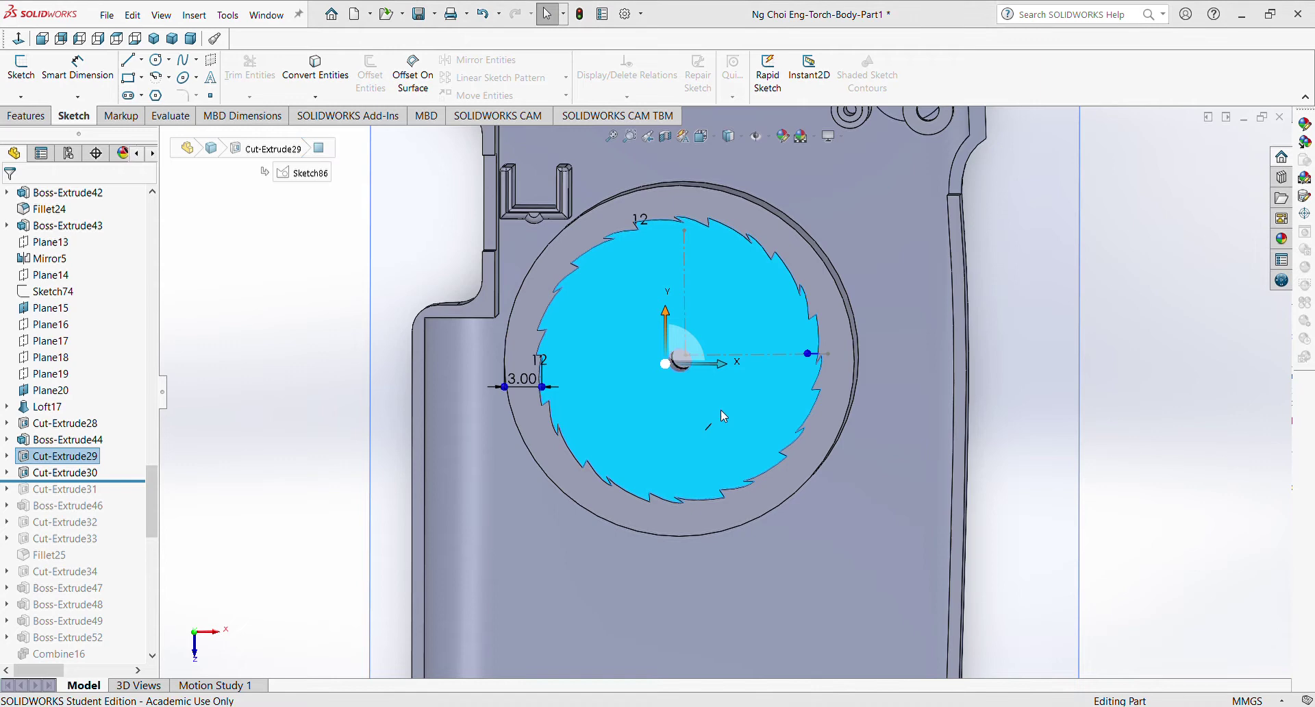
left_click(276, 426)
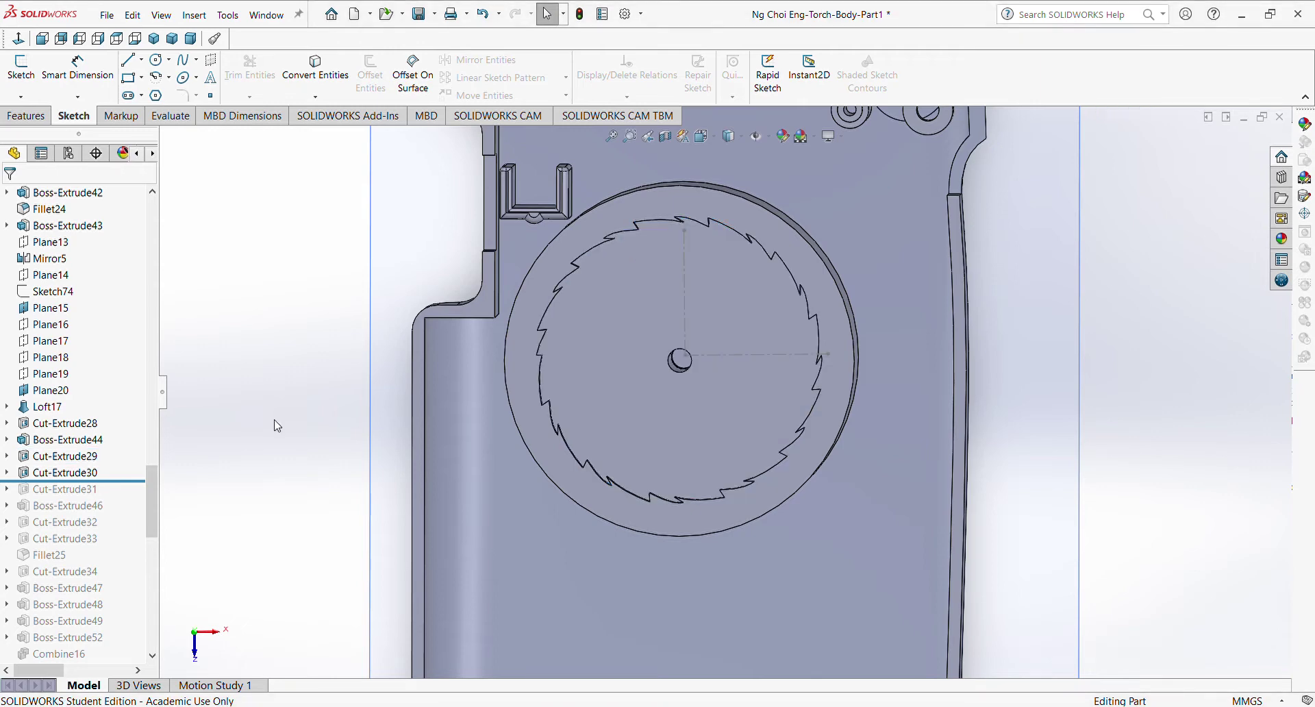
- Roll the feature history through Cut-Extrude31 and Boss-Extrude46 until Cut-Extrude32 is included
left_click_drag(117, 482, 126, 499)
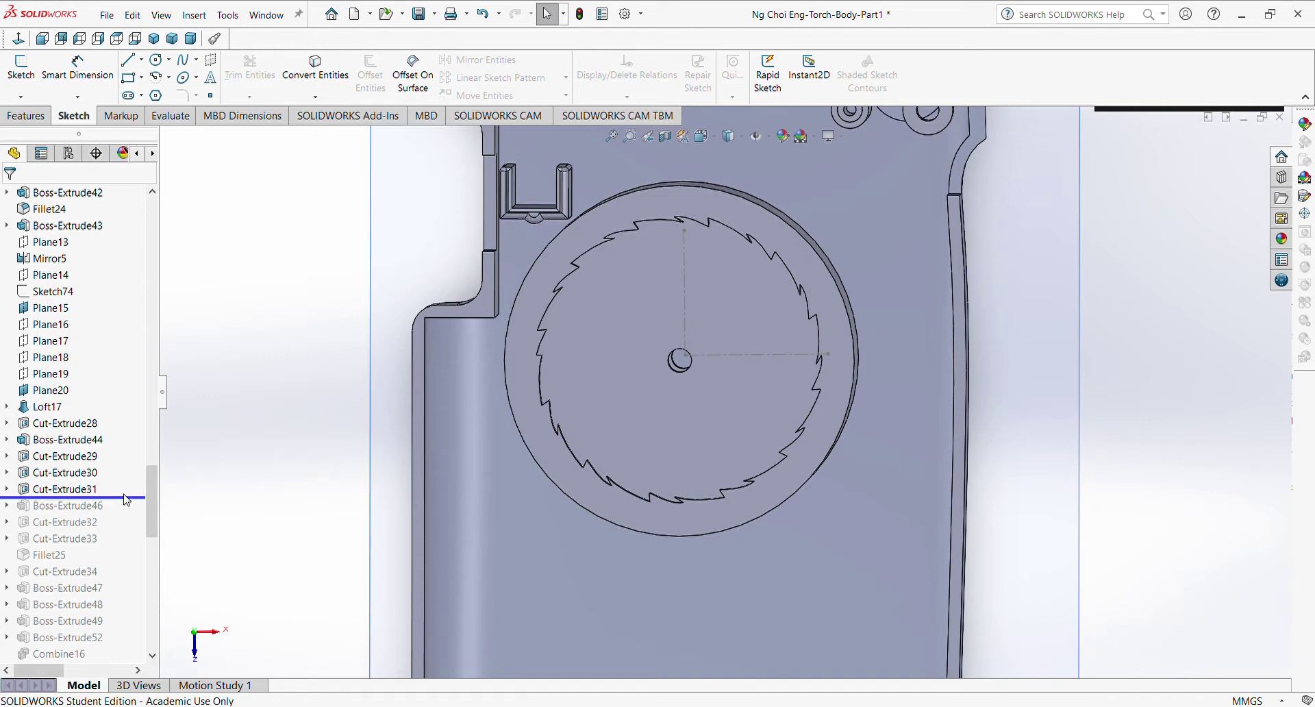
left_click_drag(118, 501, 120, 504)
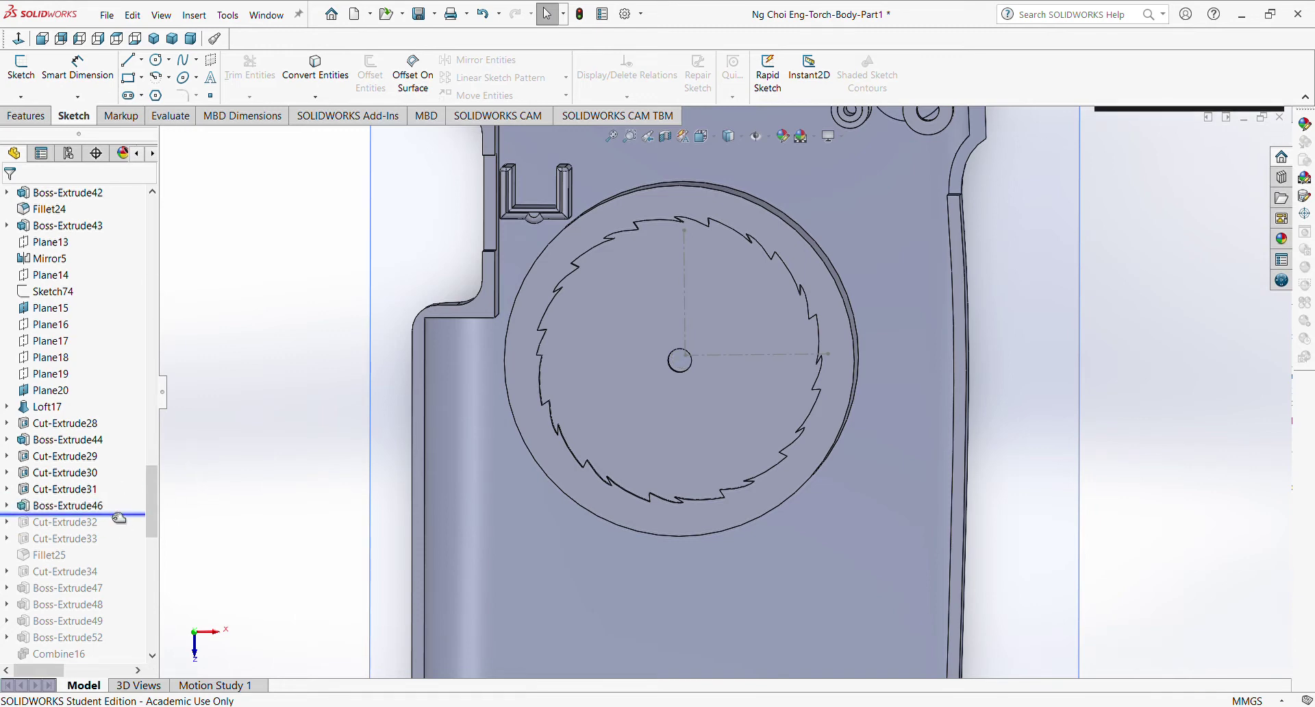
middle_click_drag(413, 499, 474, 458)
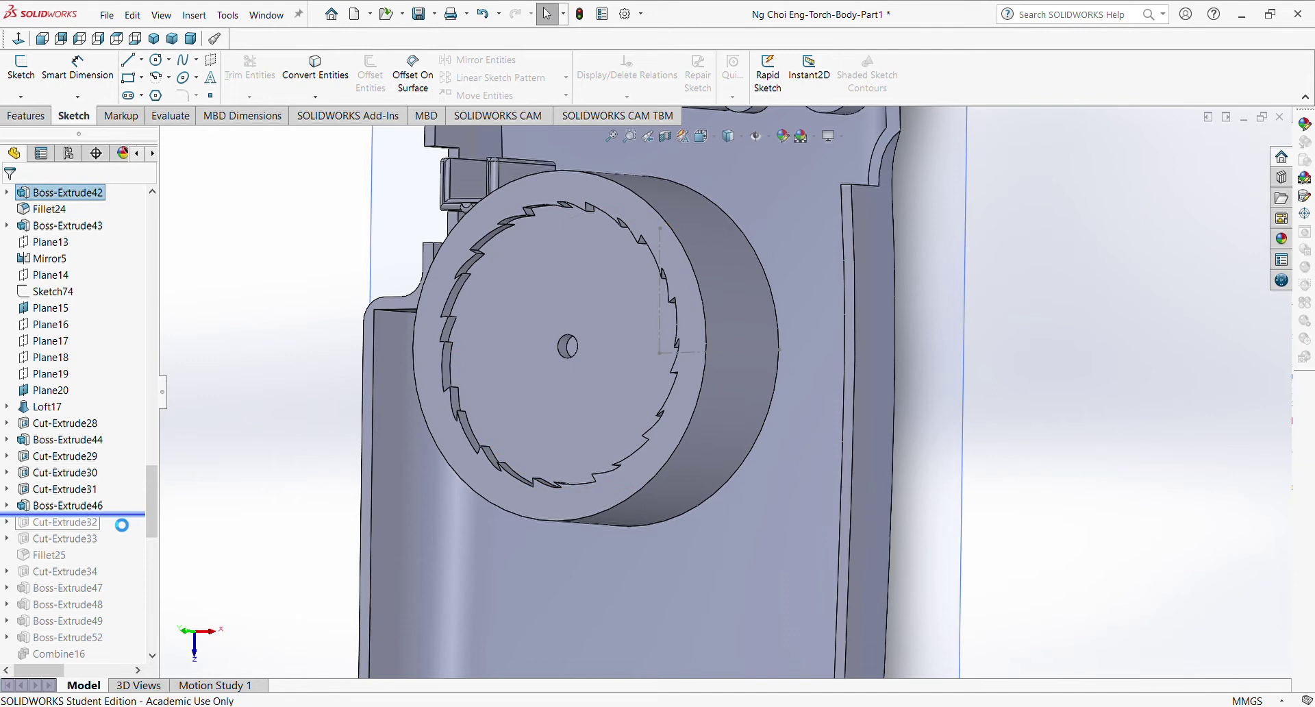
left_click_drag(125, 518, 128, 512)
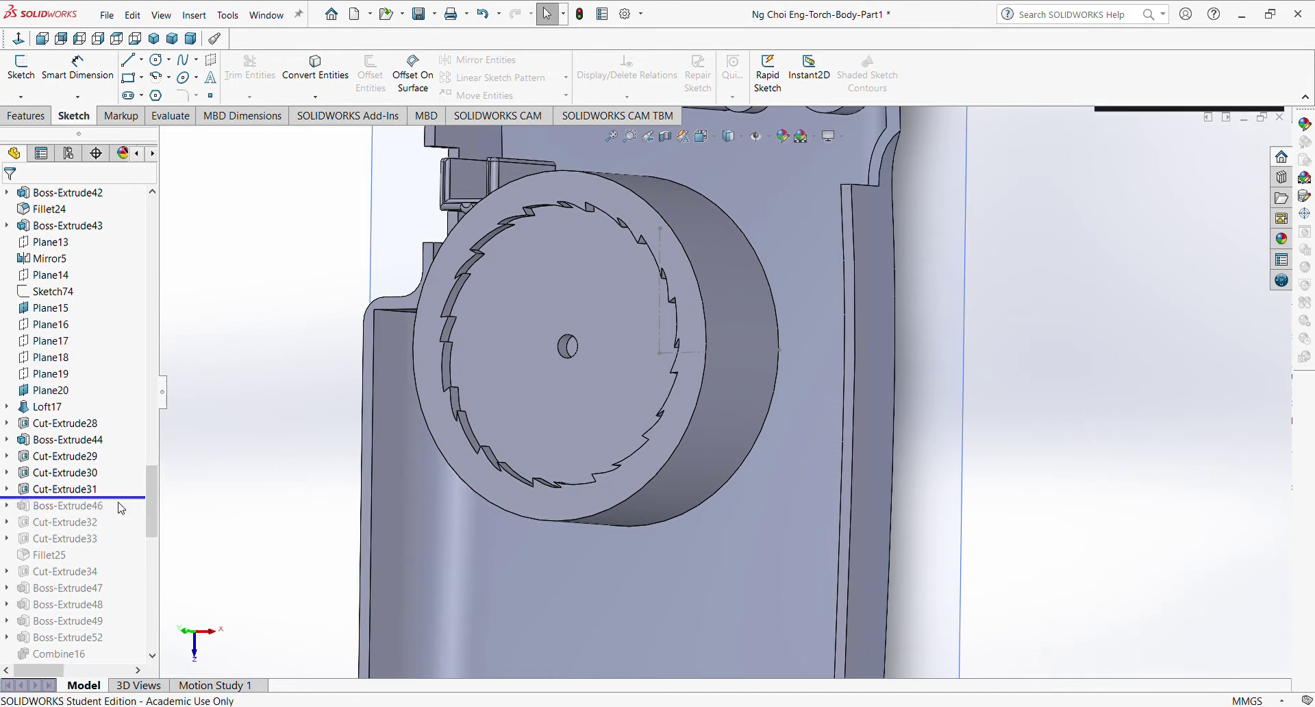
left_click_drag(127, 499, 130, 533)
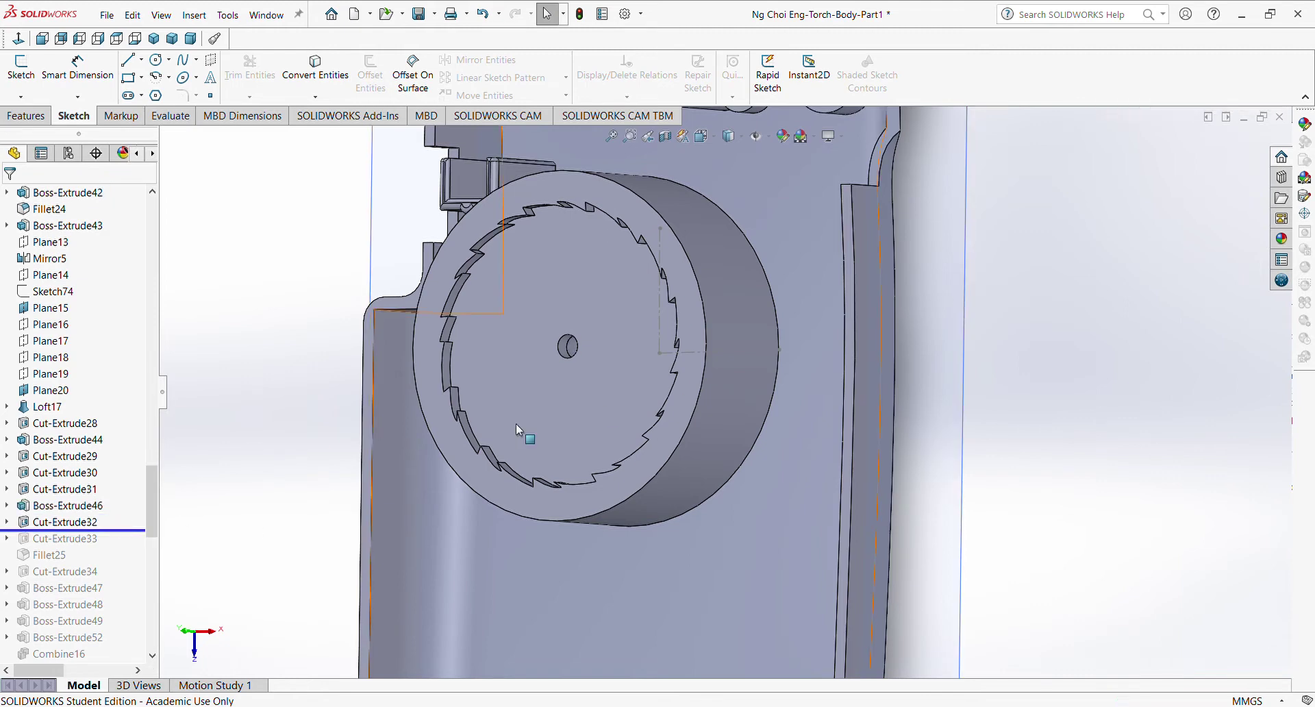
- Hide the toothed disc body to expose the smaller slotted disc behind it
left_click(597, 403)
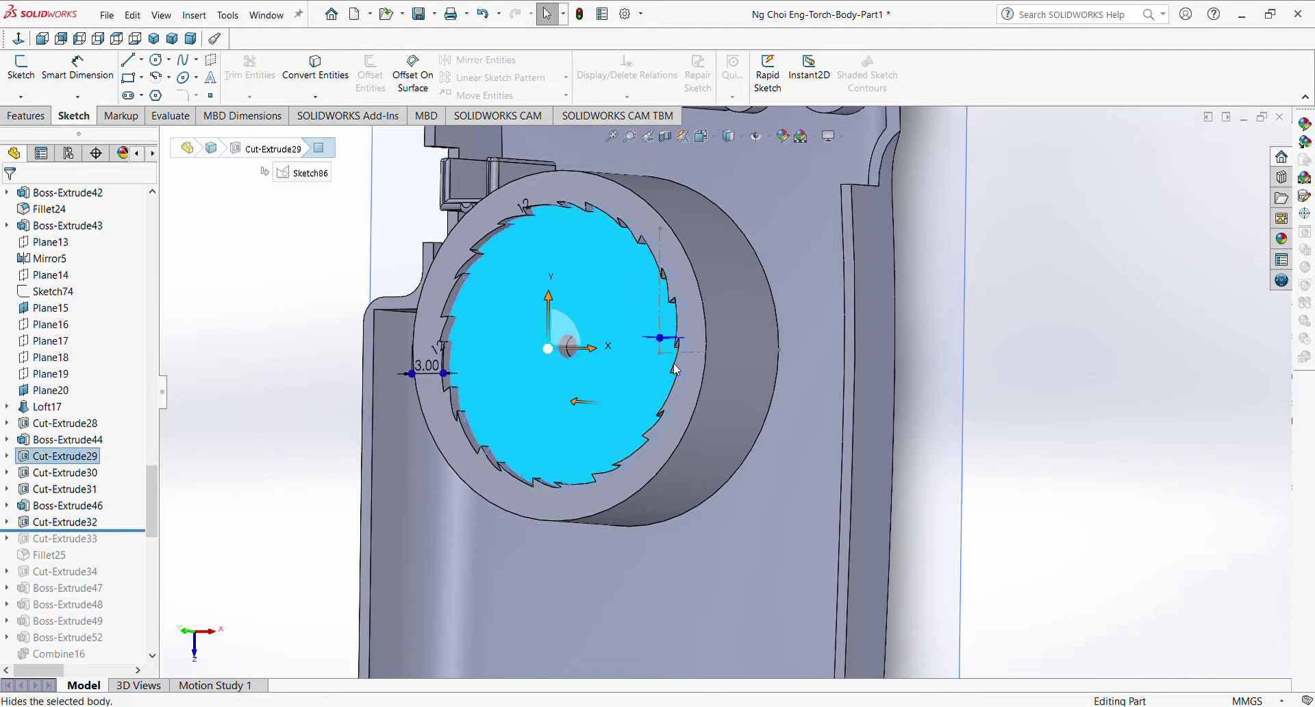
left_click(664, 377)
left_click(300, 470)
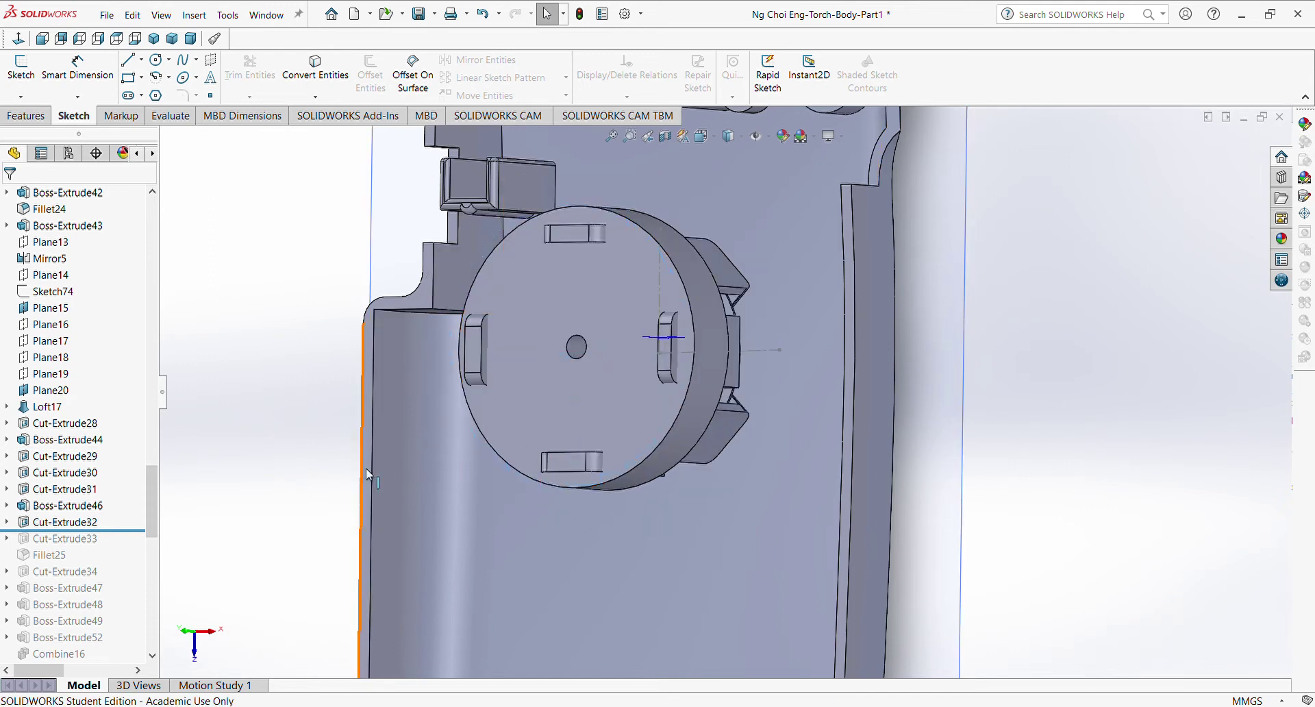
middle_click_drag(365, 460, 393, 466)
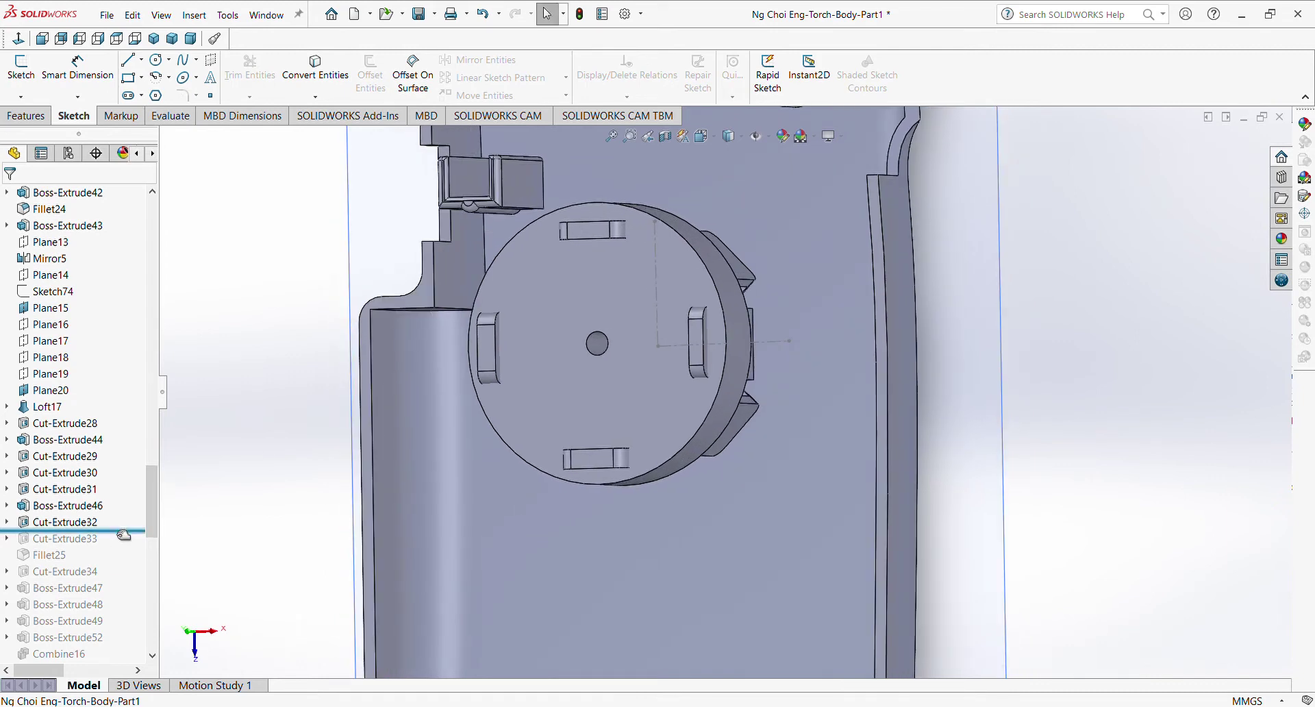
- Roll the feature history forward to include Cut-Extrude33 and Fillet25
left_click_drag(124, 535, 127, 551)
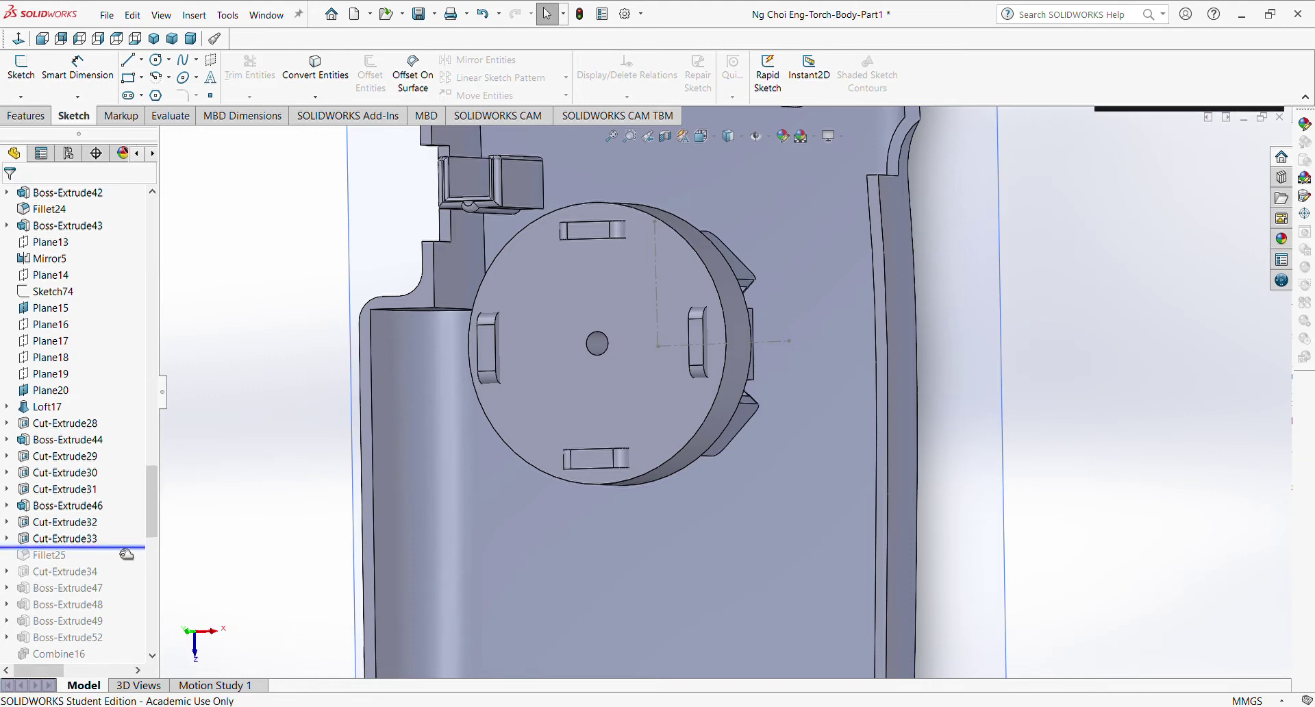
left_click_drag(127, 554, 130, 561)
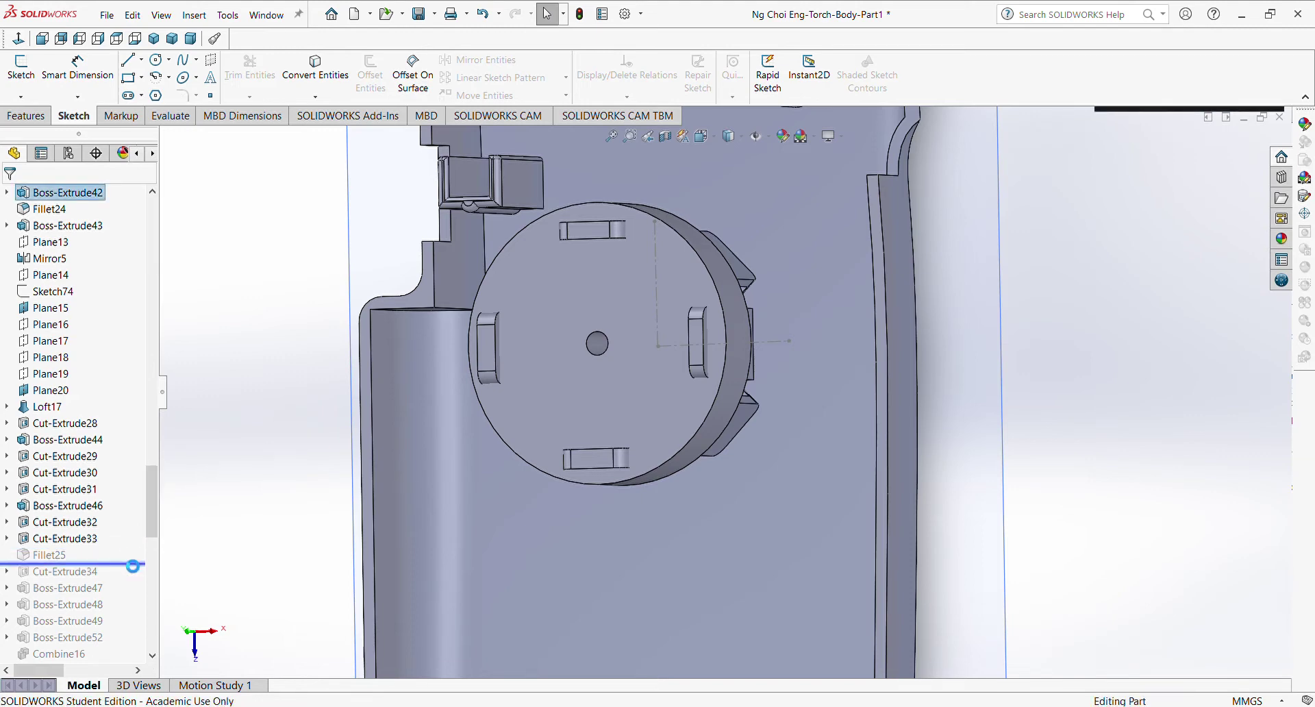
- Identify the features from Cut-Extrude33 back to Cut-Extrude31 and show the hidden toothed disc body again via Cut-Extrude31
left_click(75, 538)
left_click(64, 522)
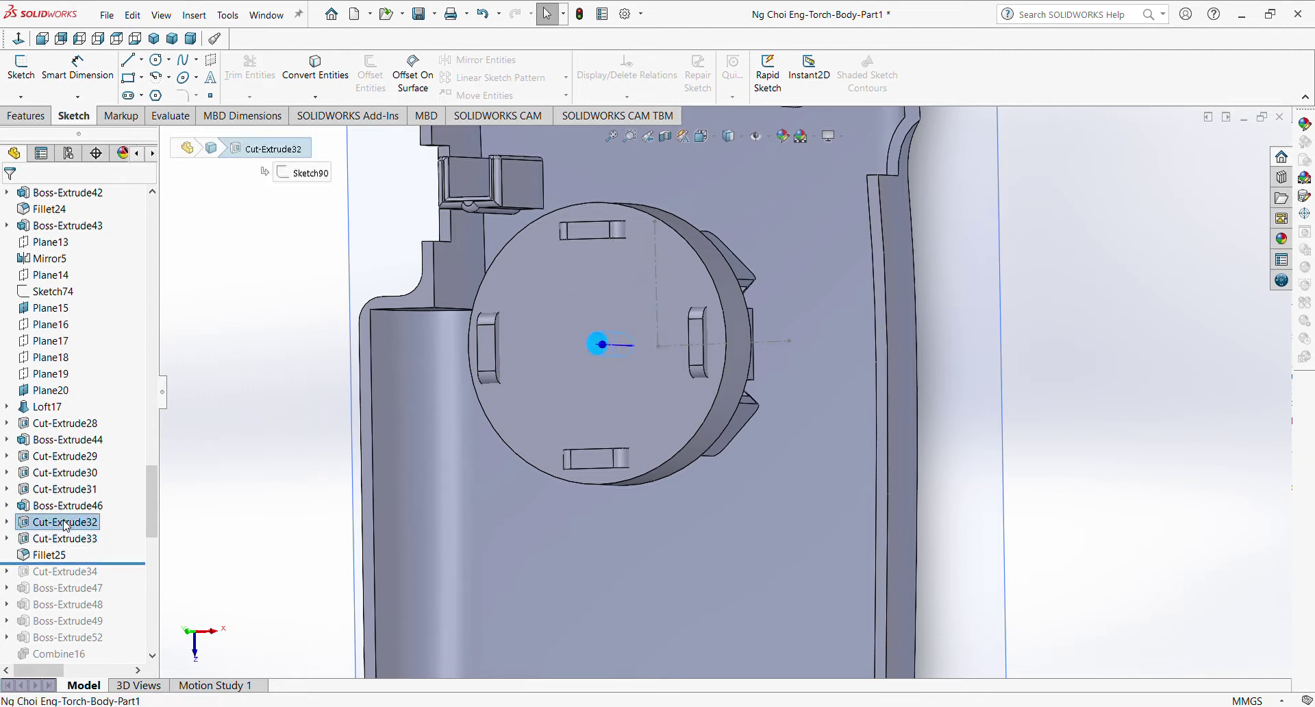
left_click(49, 506)
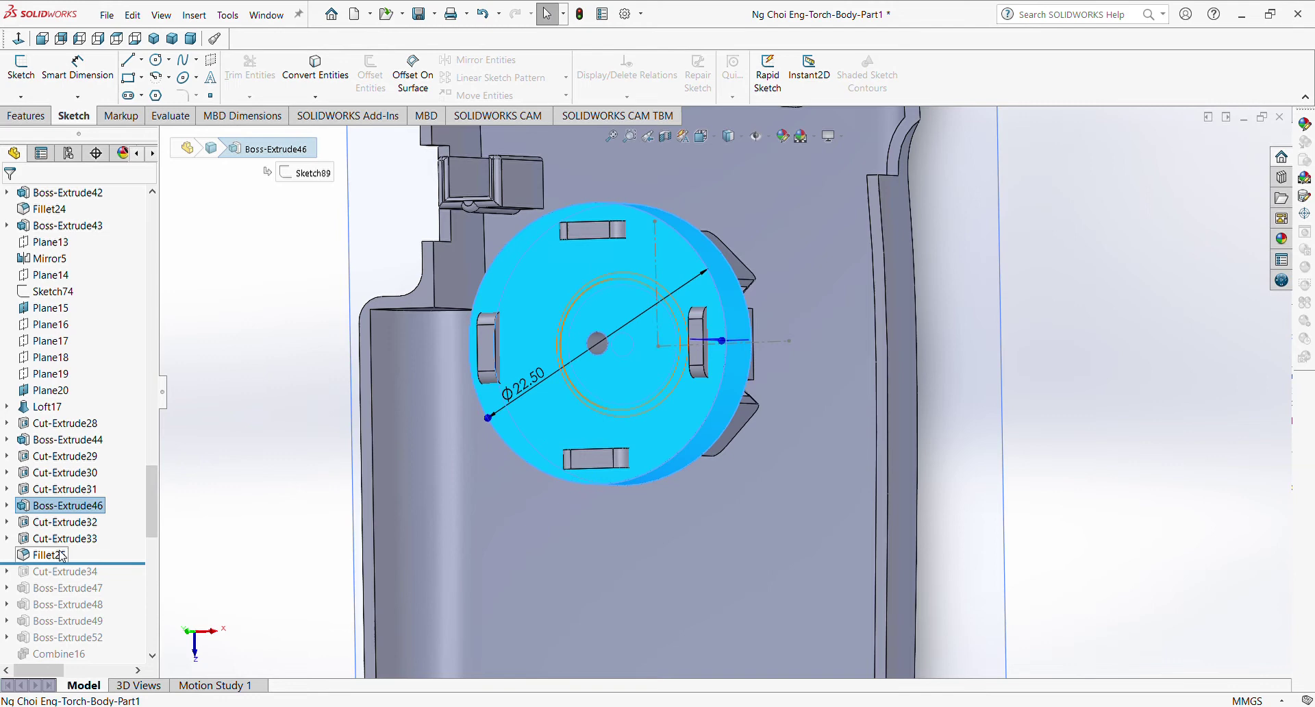
left_click(56, 495)
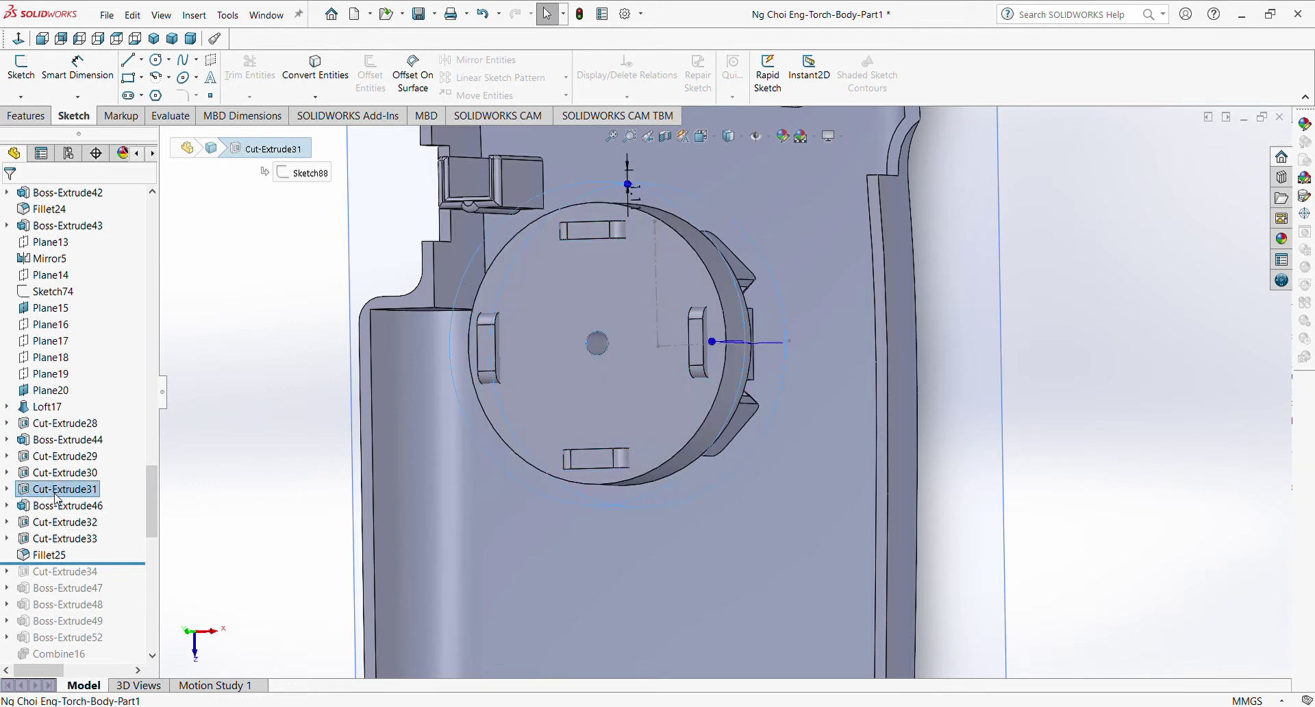
left_click(67, 479)
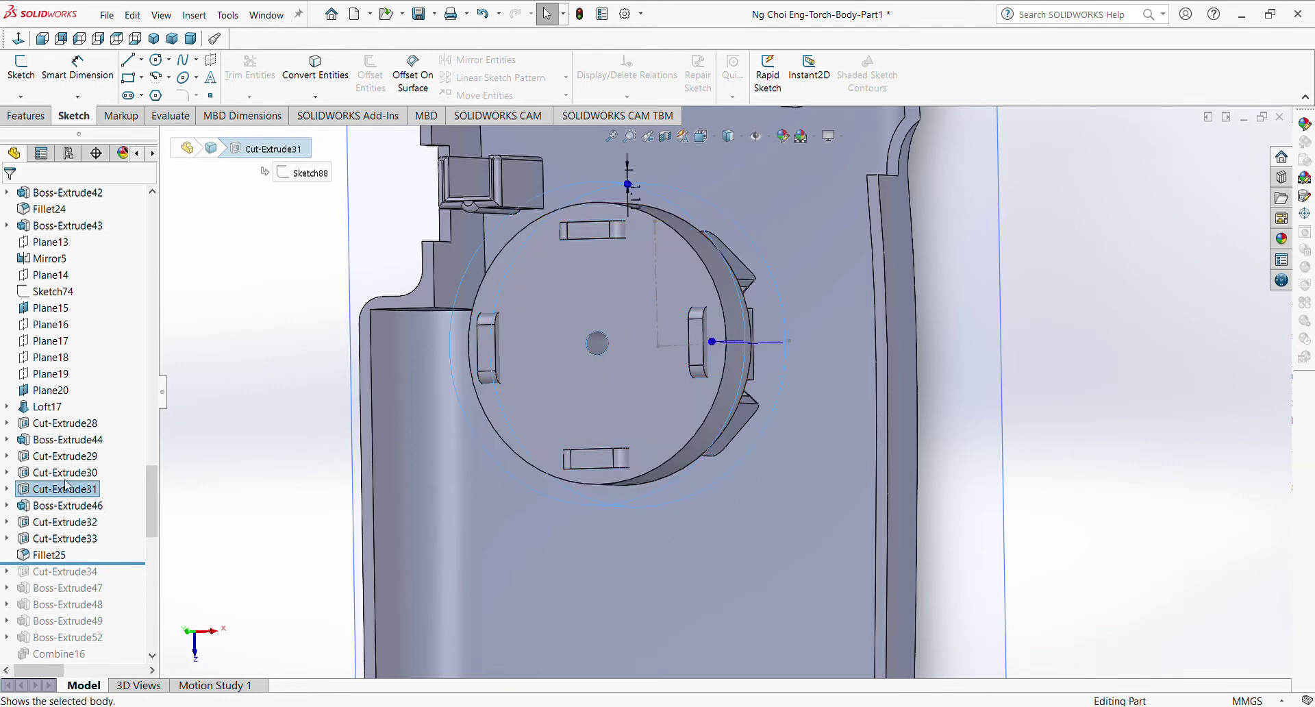
left_click(209, 528)
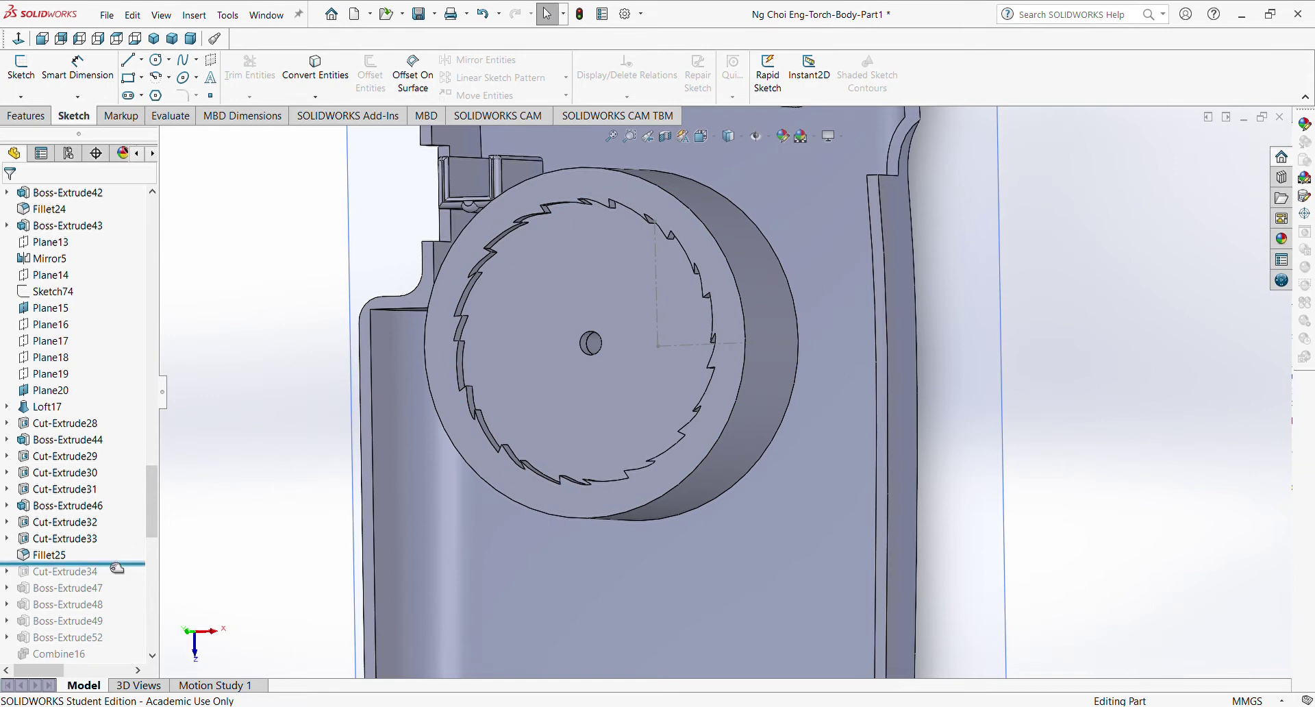
- Roll the feature history forward through Cut-Extrude34 and Boss-Extrude47 and view the toothed dial's center hole face-on
left_click_drag(116, 568, 120, 584)
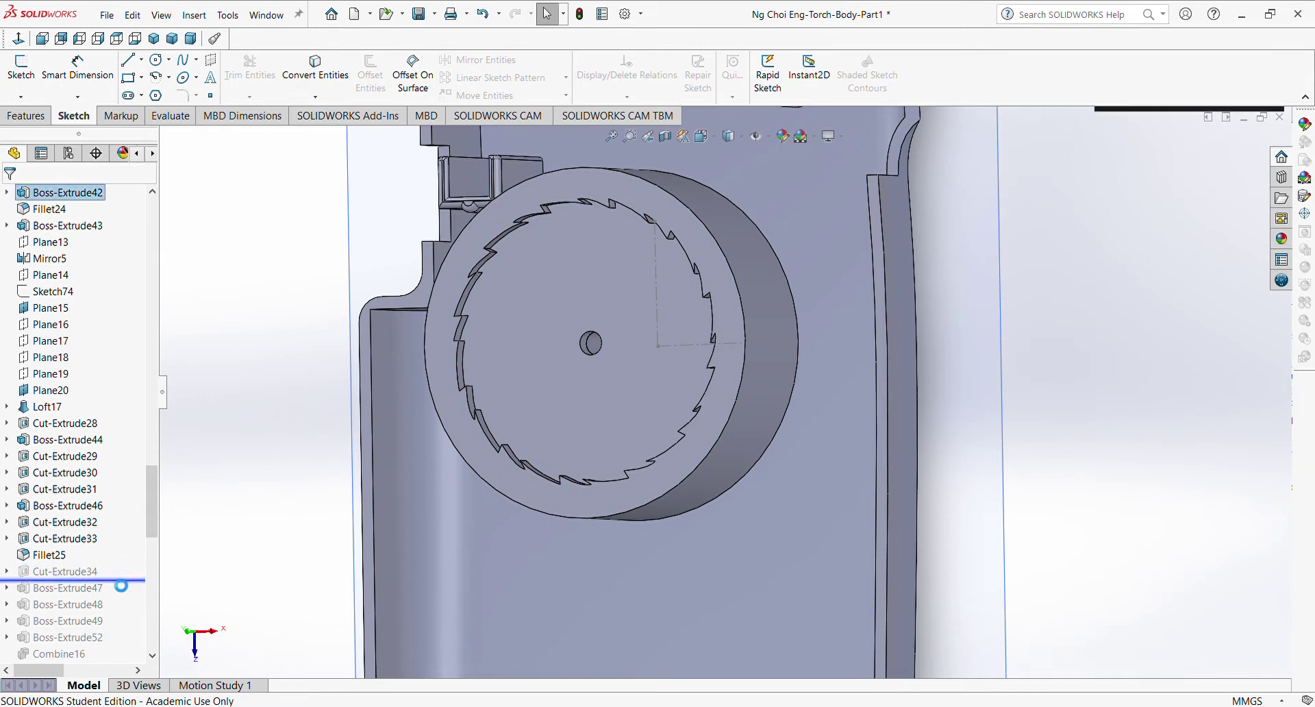
left_click_drag(113, 580, 130, 596)
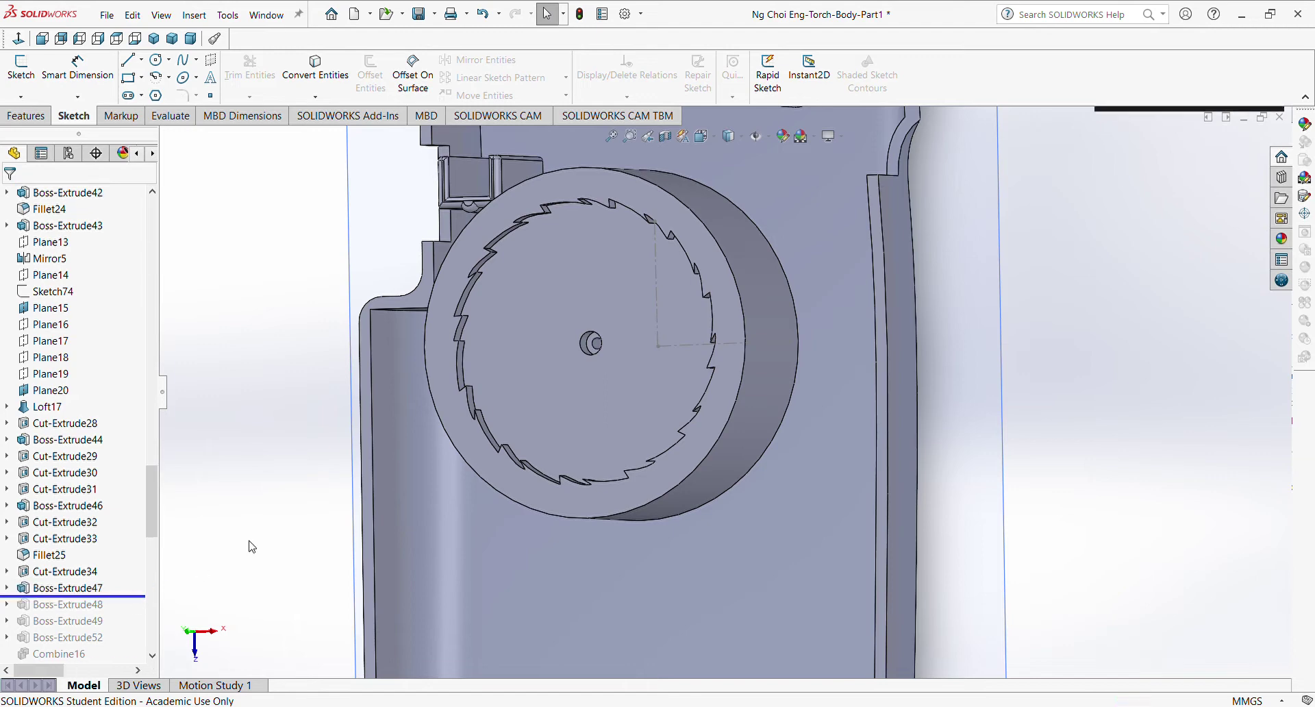
middle_click_drag(459, 449, 528, 472)
key("Escape")
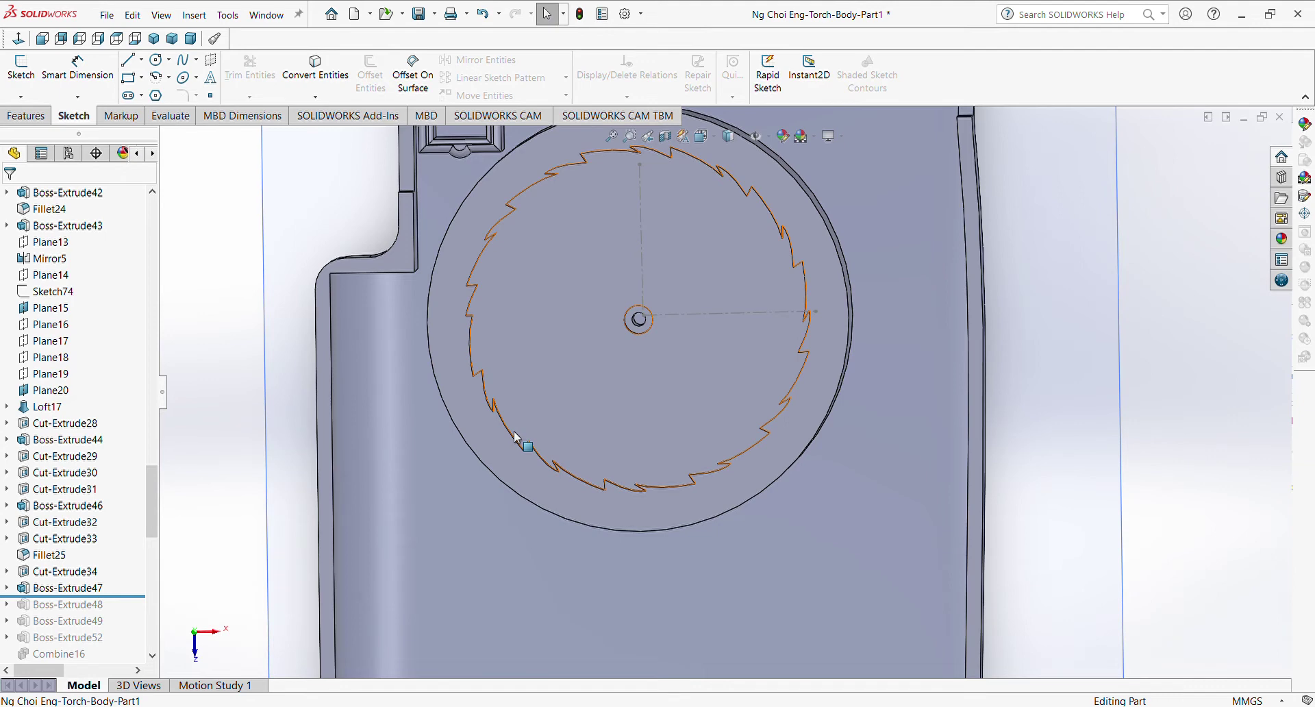
- Roll the feature history forward through Boss-Extrude48 to include Boss-Extrude49, the pin through the dial's center
scroll(130, 507, "down", 2)
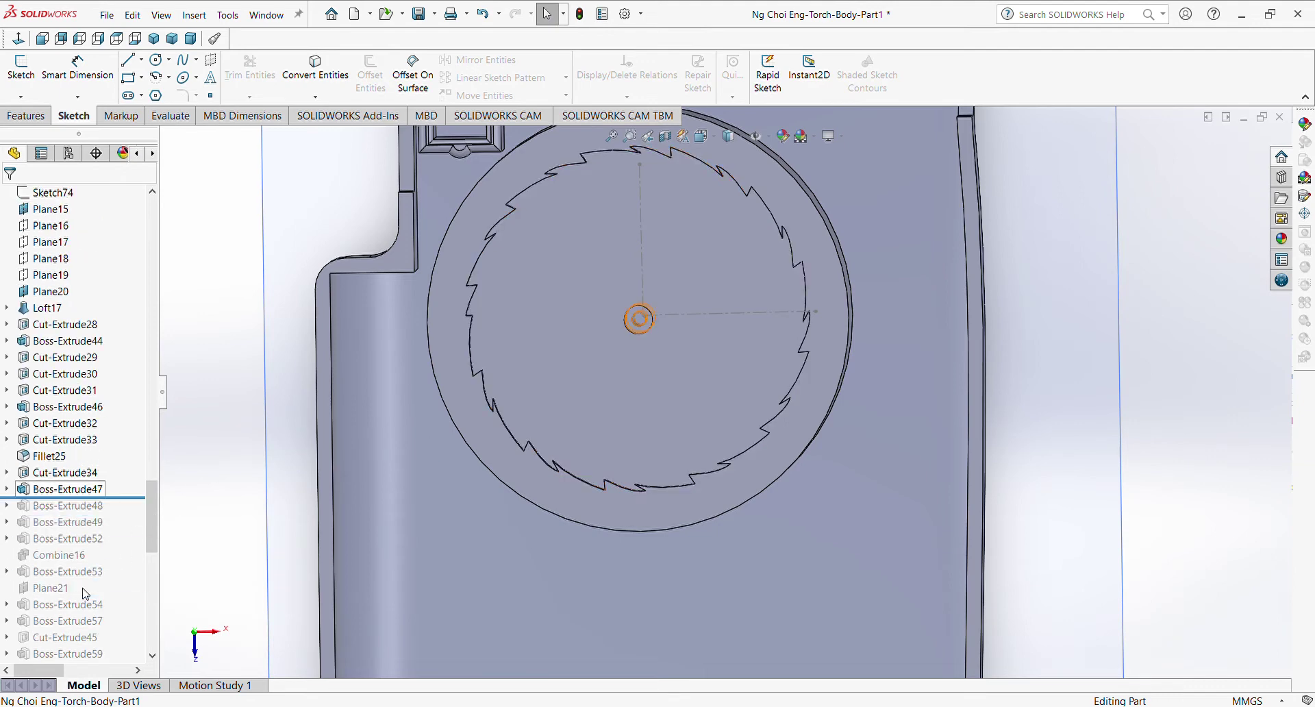
left_click_drag(133, 505, 134, 515)
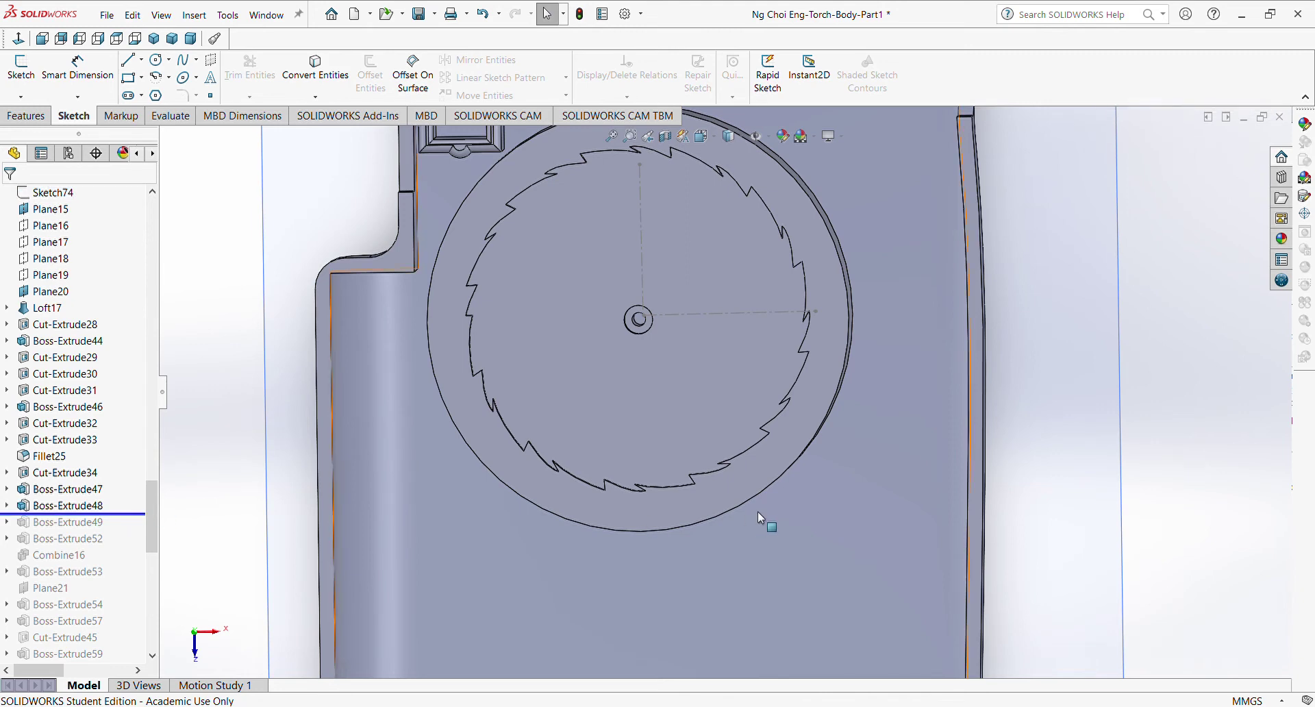
middle_click_drag(757, 511, 733, 516)
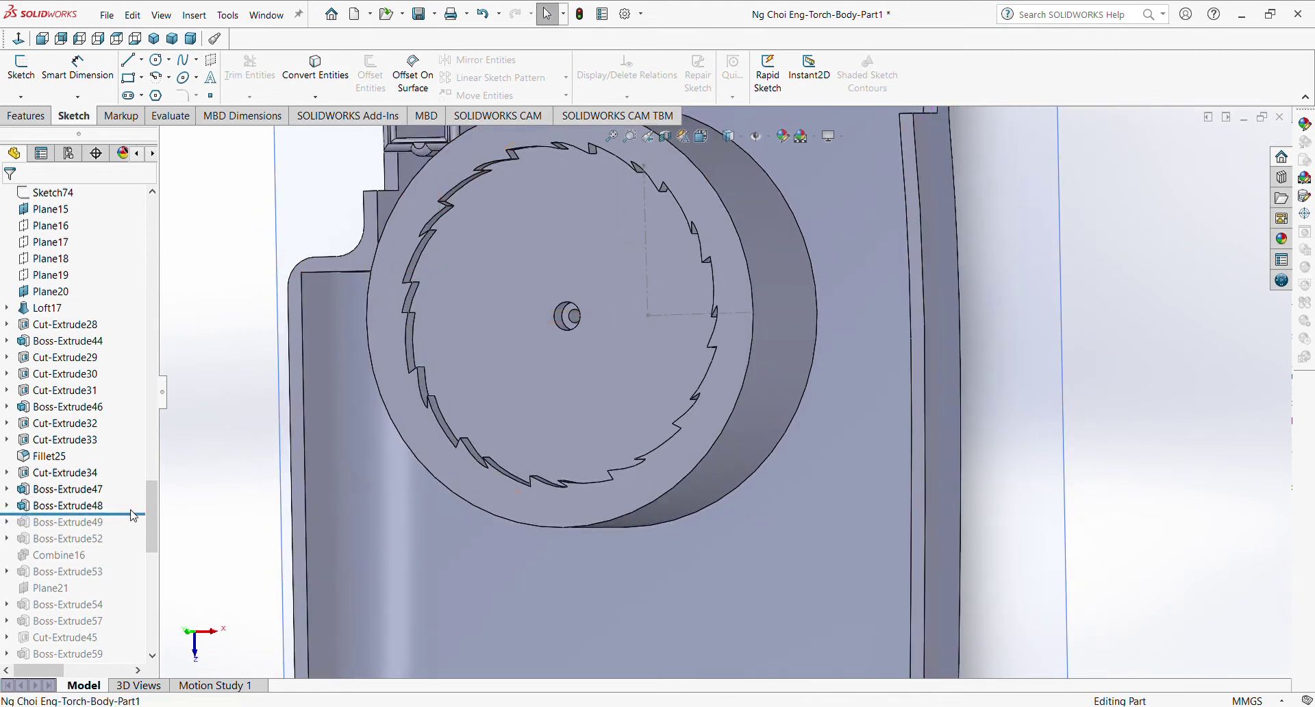
left_click_drag(133, 517, 141, 534)
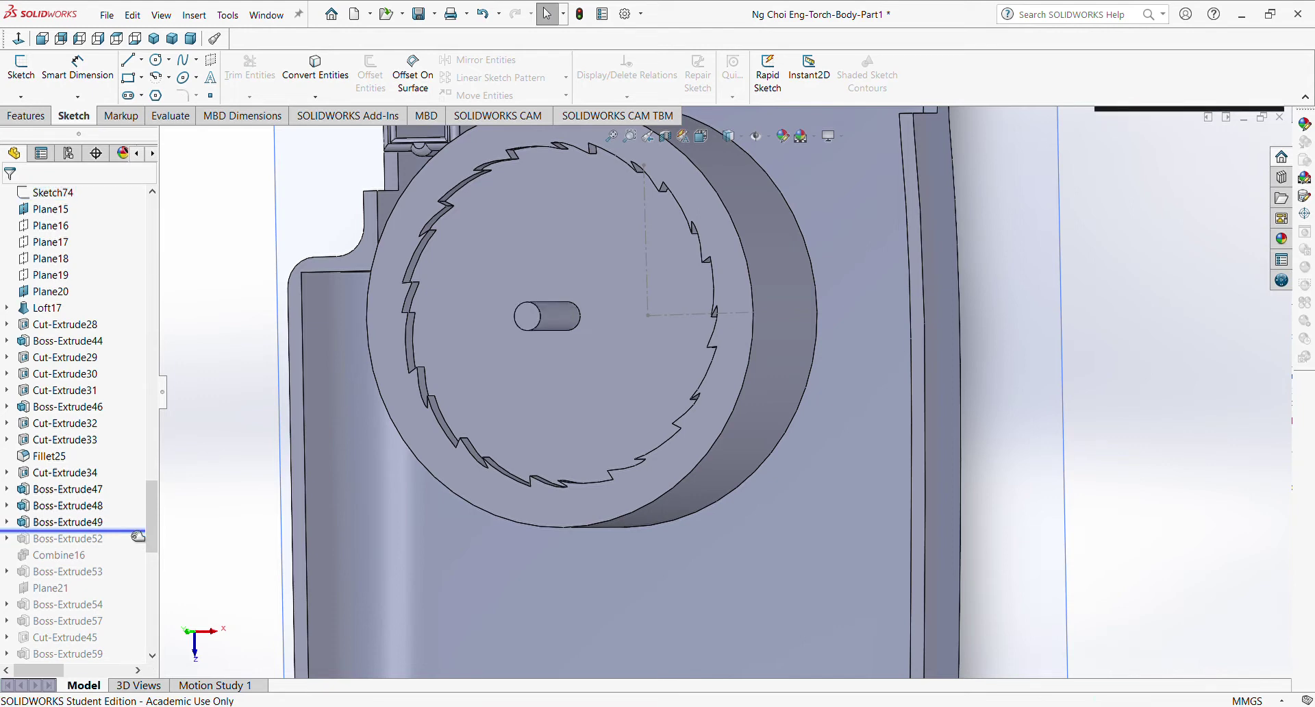
- Identify the center pin's feature and highlight its profile, Sketch96, under Boss-Extrude49
left_click(570, 315)
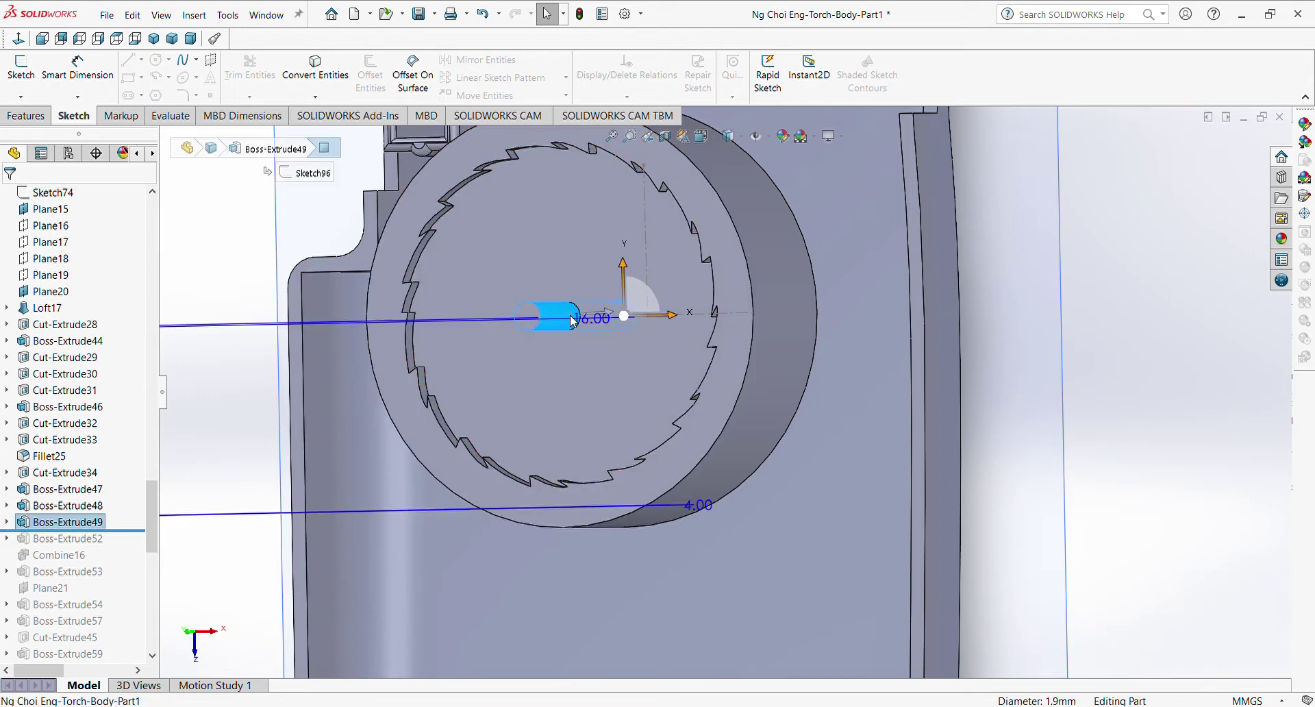
left_click(7, 522)
left_click(53, 540)
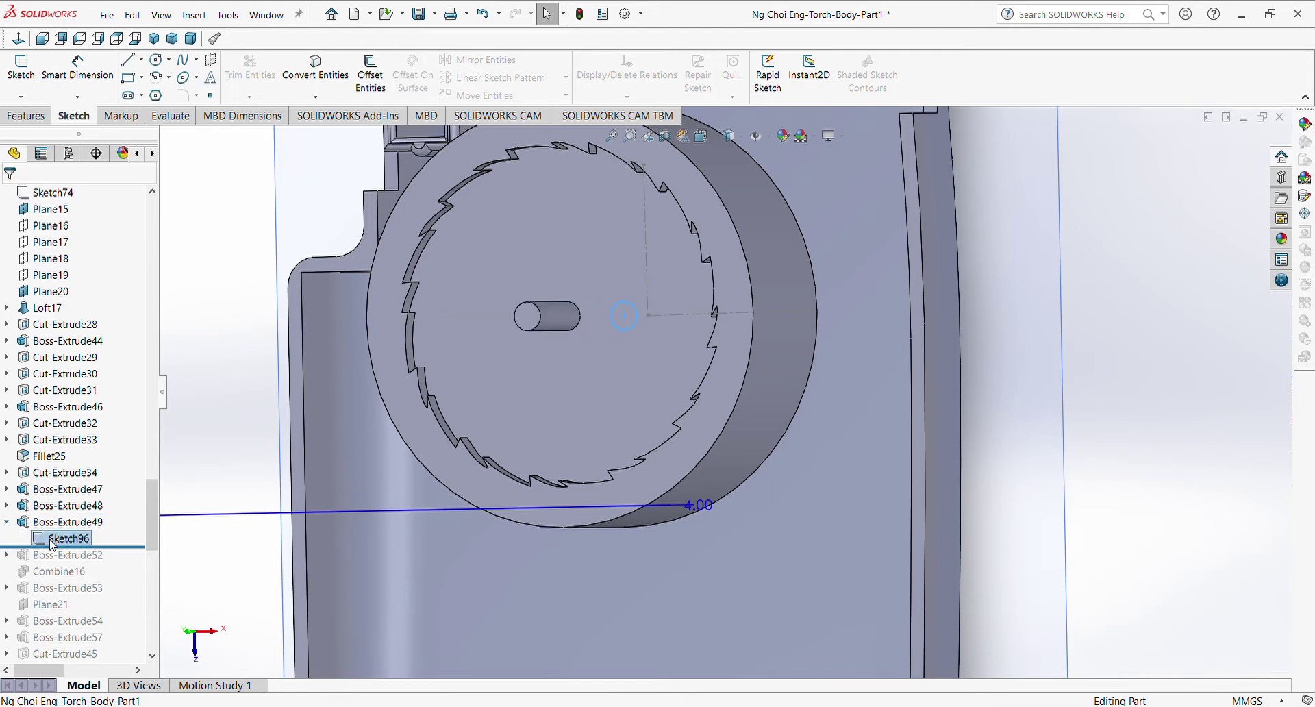
left_click(207, 437)
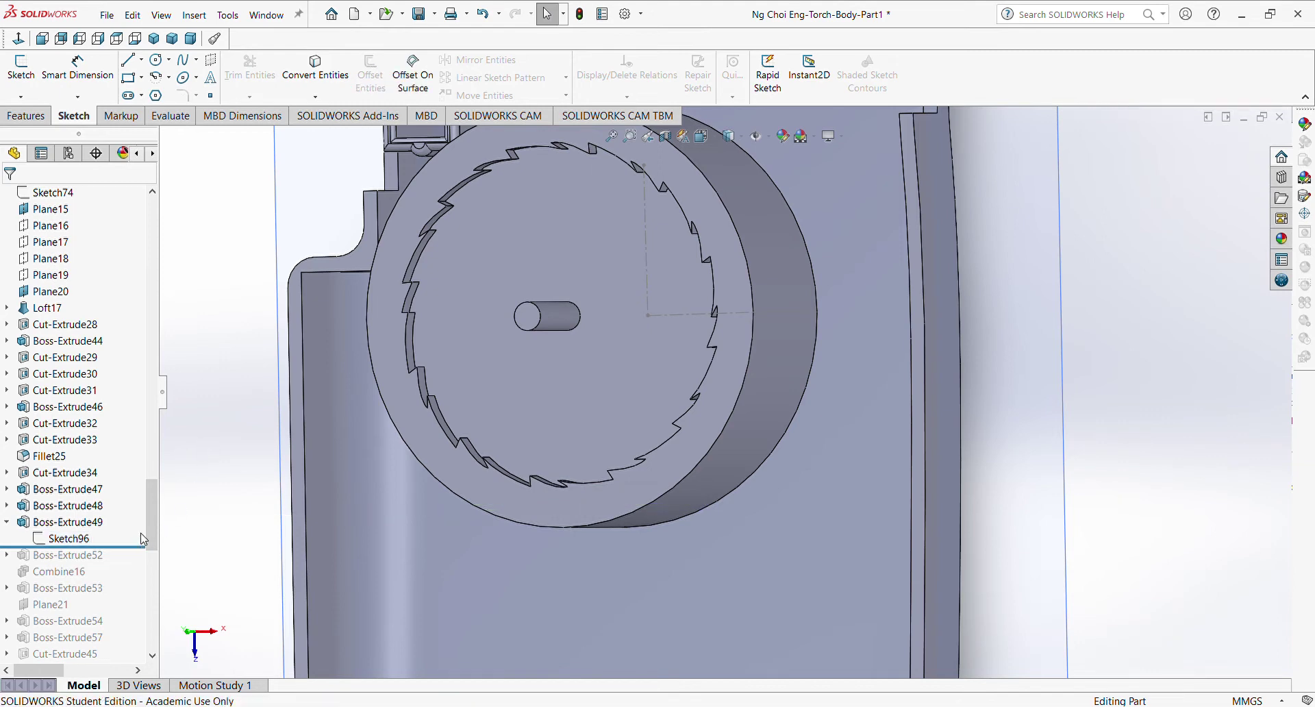
- Roll the history back before Boss-Extrude49, identify the ring in the dial's center hole, and roll forward to restore the pin
left_click_drag(101, 544, 123, 514)
middle_click_drag(582, 376, 609, 386)
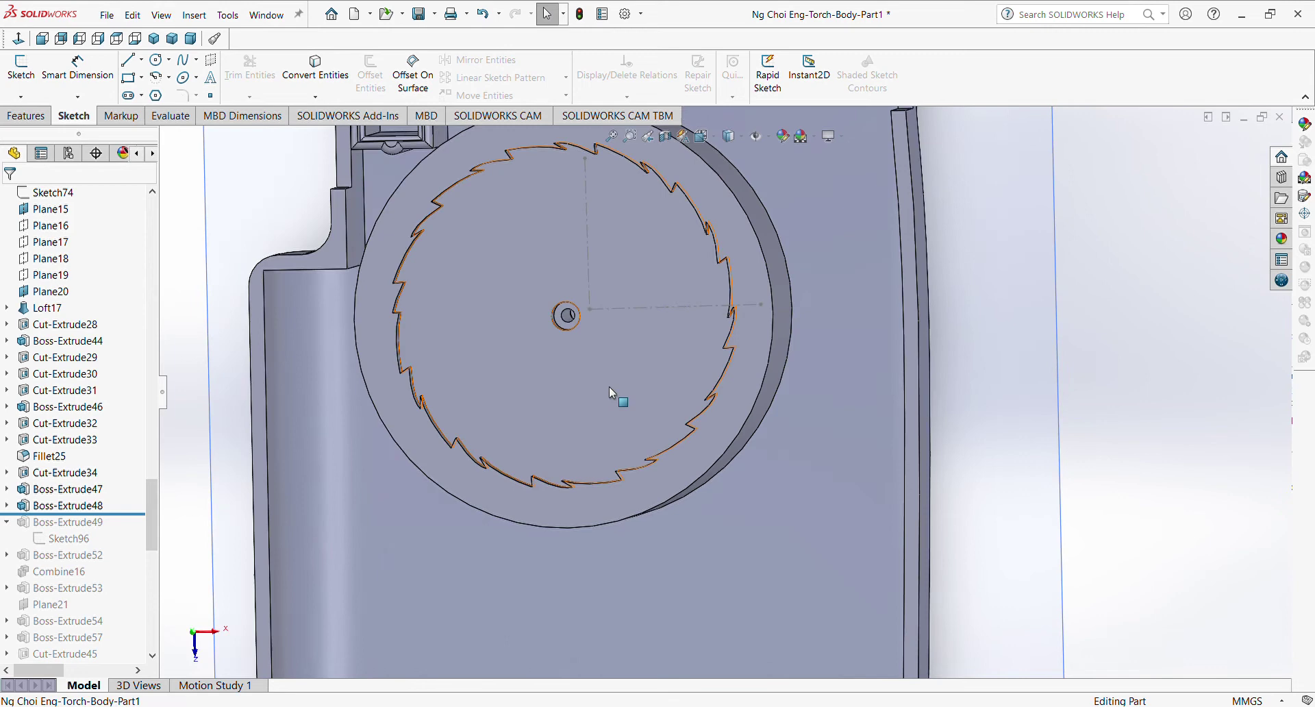
left_click(564, 330)
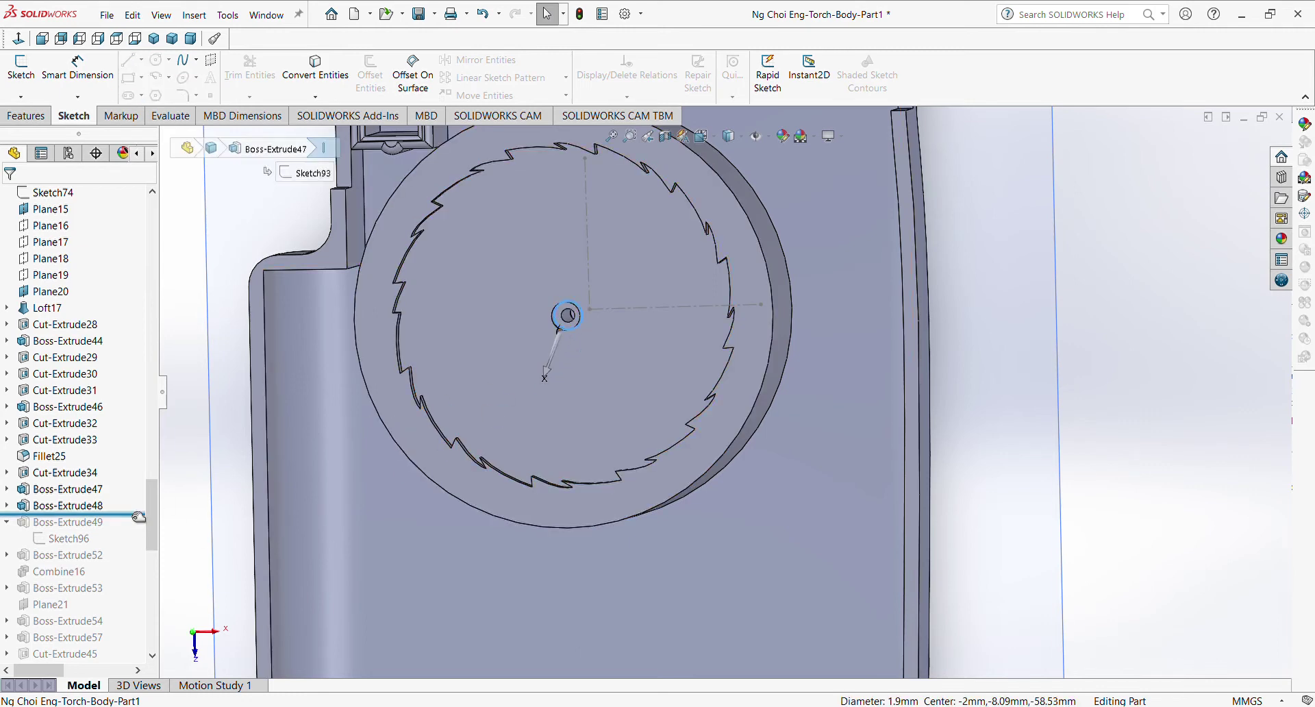
left_click_drag(137, 519, 130, 538)
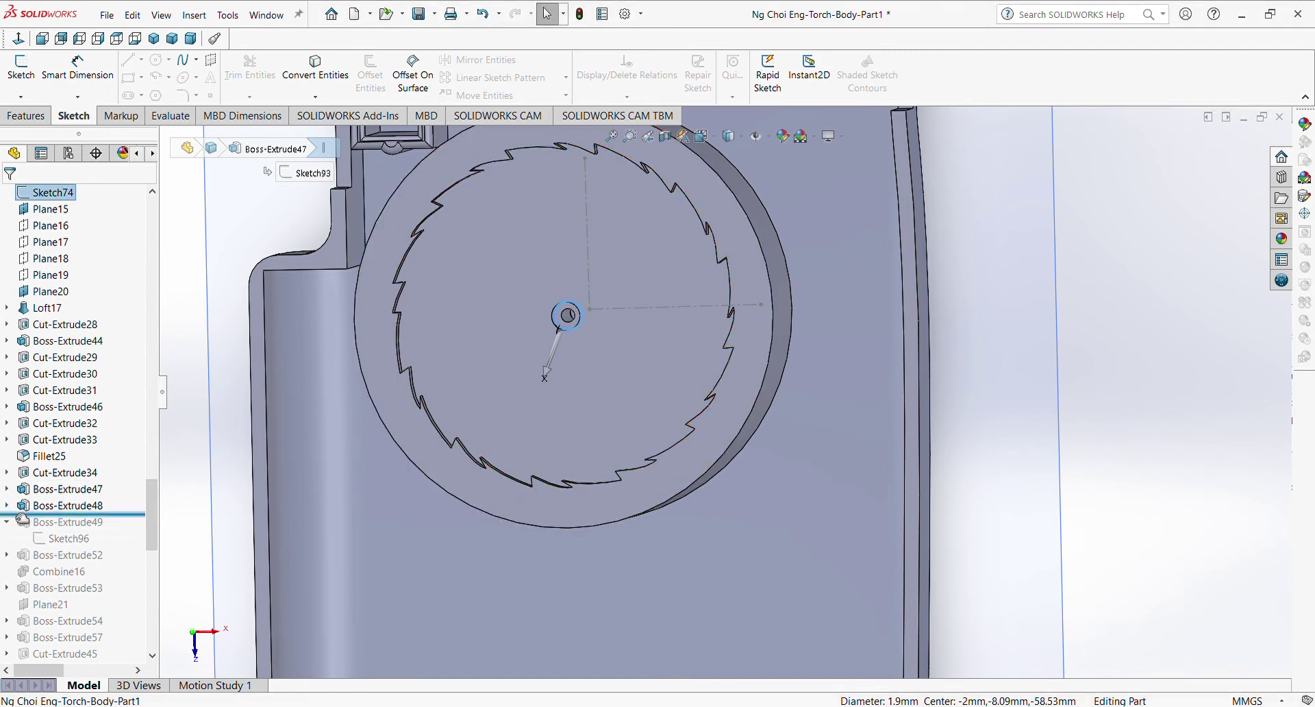
left_click_drag(124, 521, 123, 551)
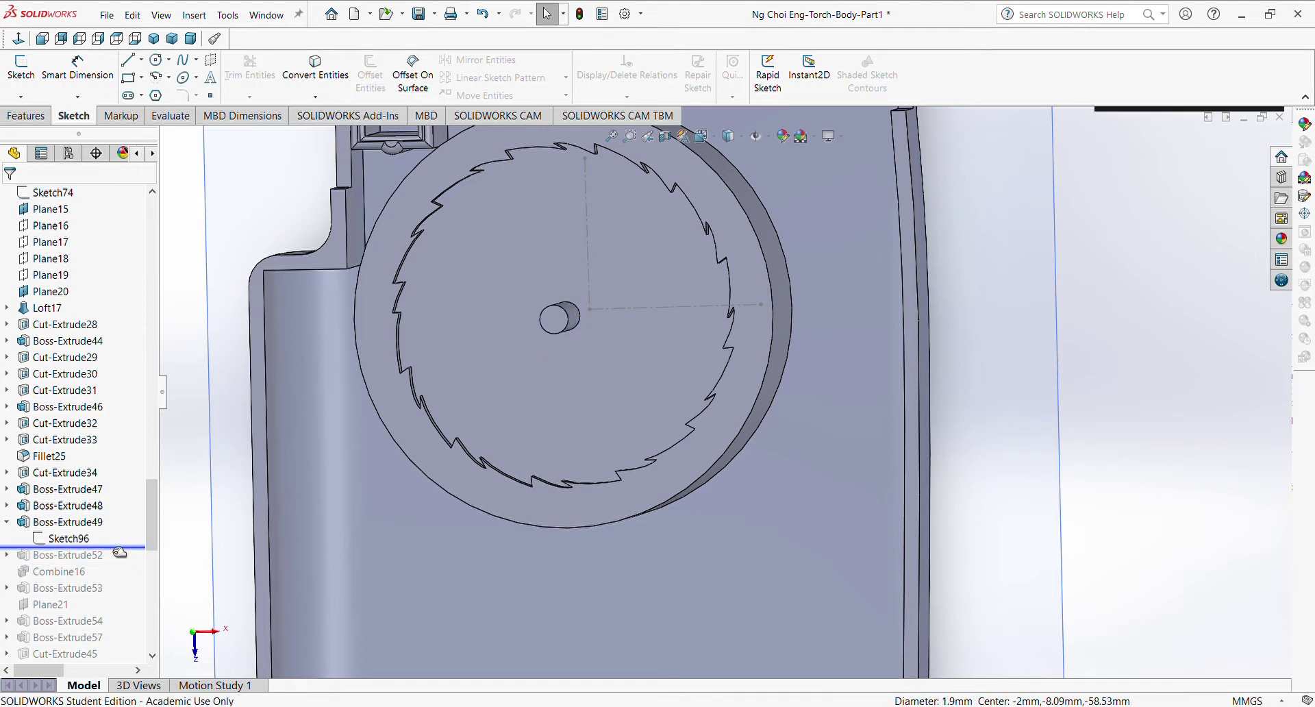
- Roll the feature history forward through Boss-Extrude52 and Combine16 until Boss-Extrude53 is included
left_click(7, 522)
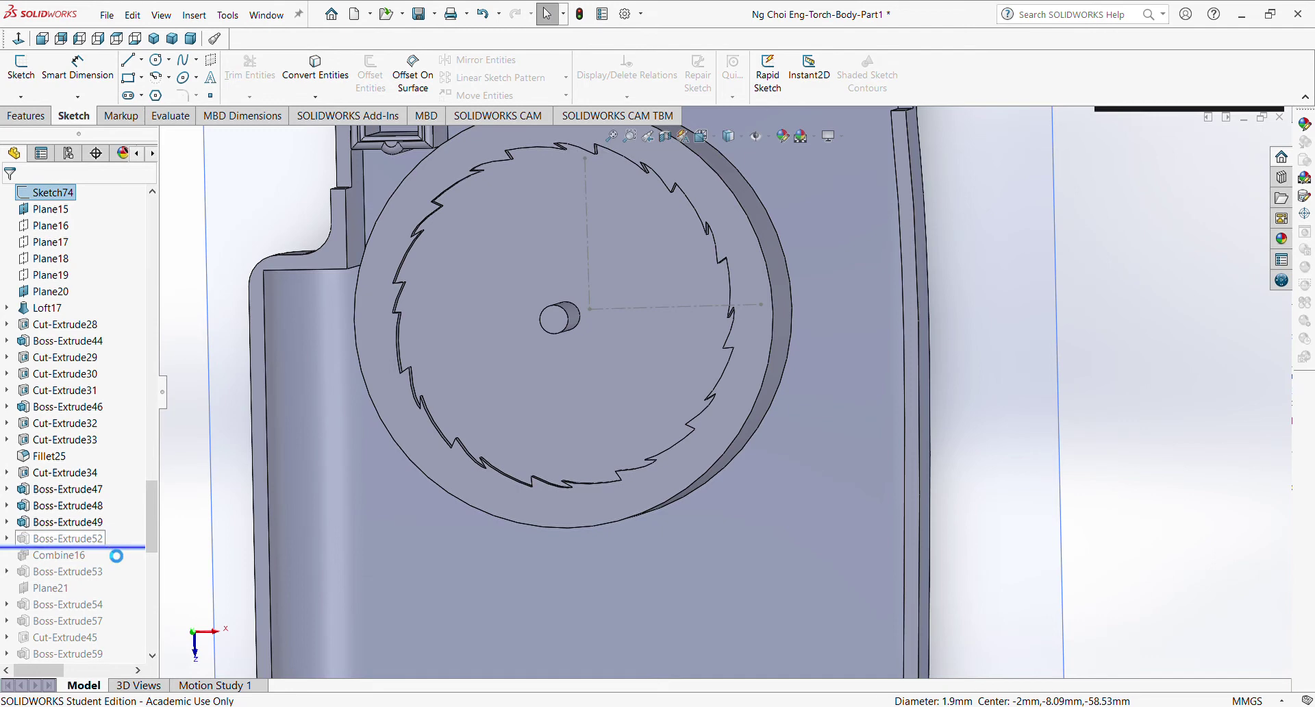
scroll(135, 455, "down", 2)
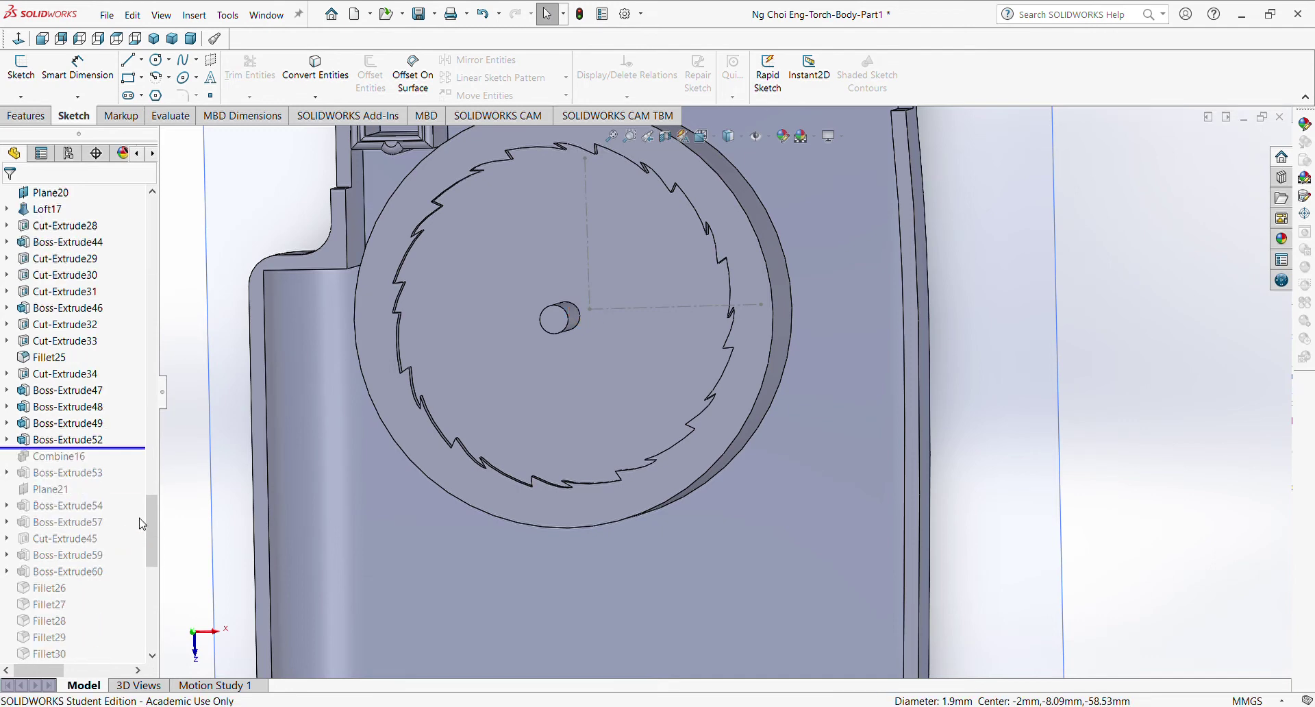
left_click_drag(135, 455, 135, 475)
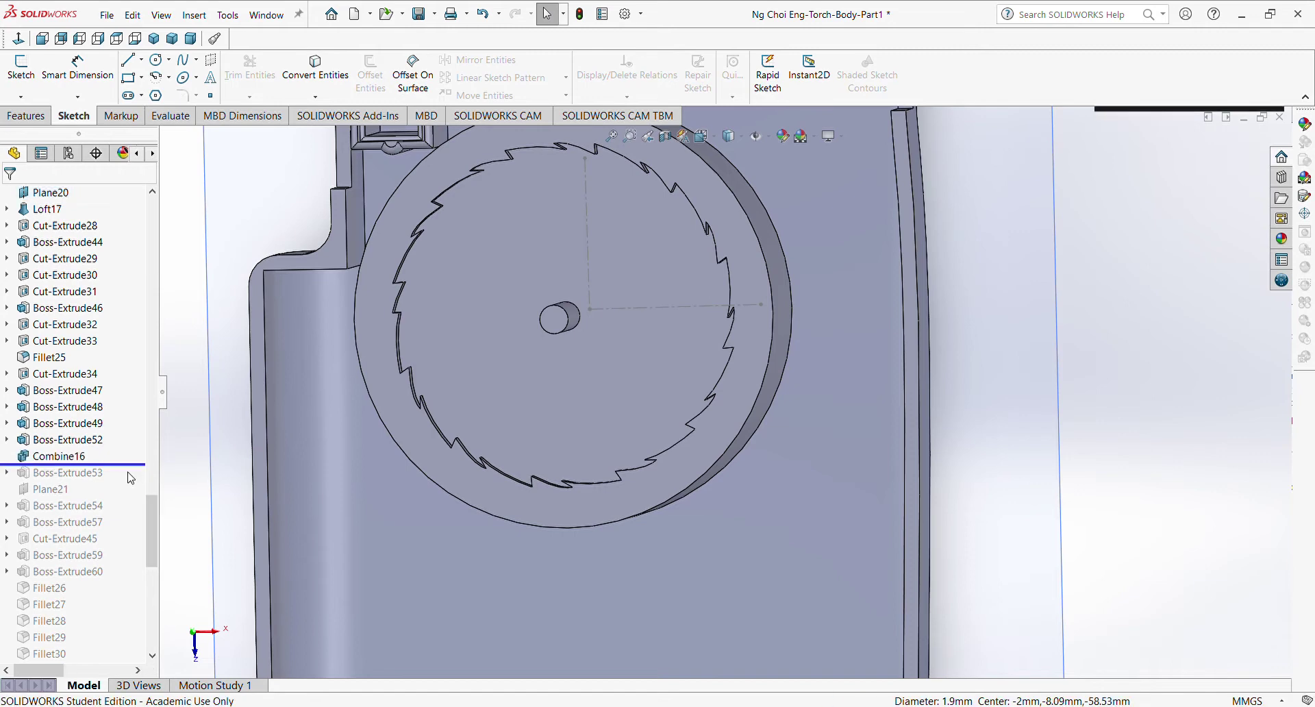
left_click_drag(130, 464, 135, 482)
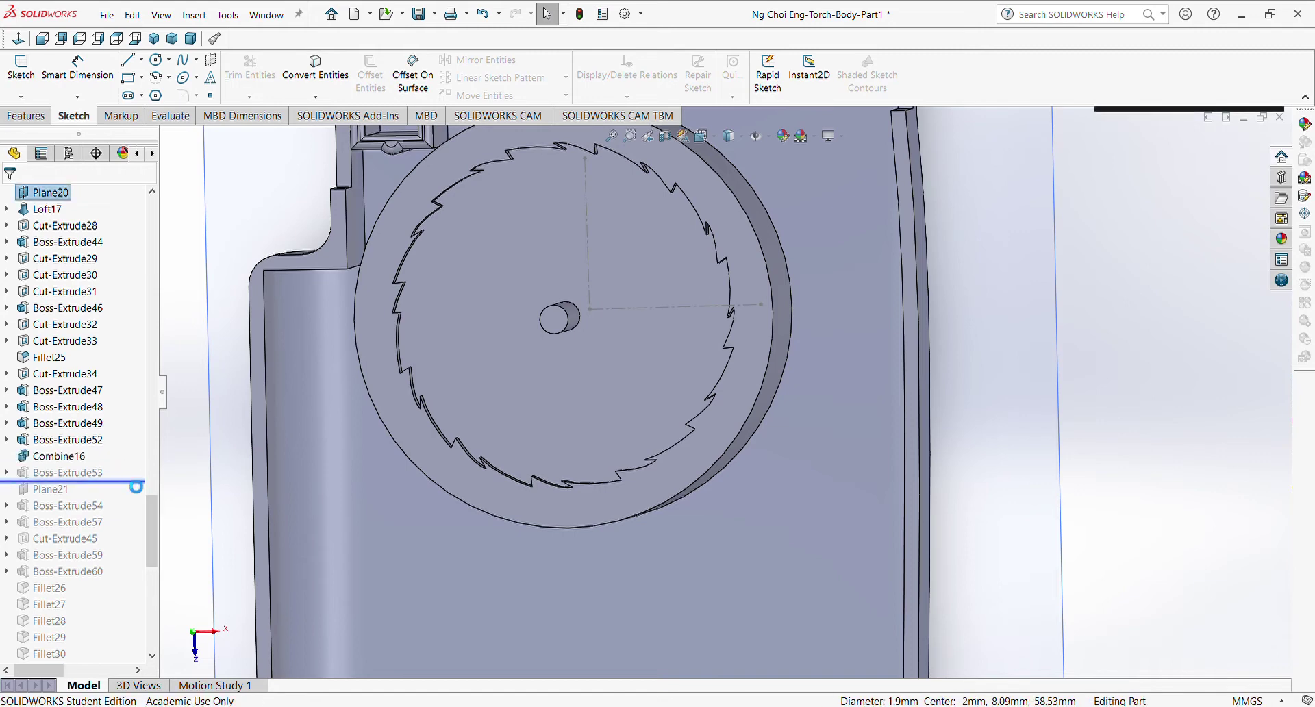
- Roll the history back and forward around Boss-Extrude53 and Plane21, viewing the body from the side, and leave Plane21 included
scroll(421, 477, "up", 3)
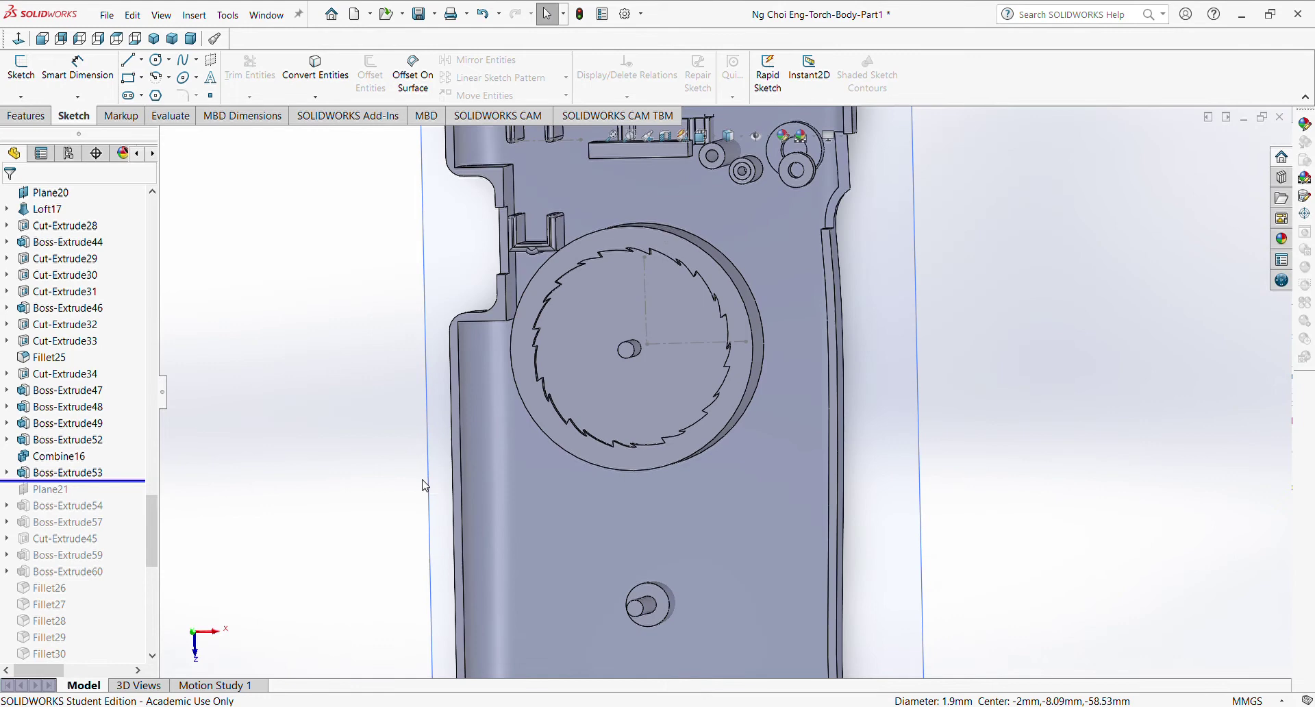
left_click_drag(153, 479, 134, 465)
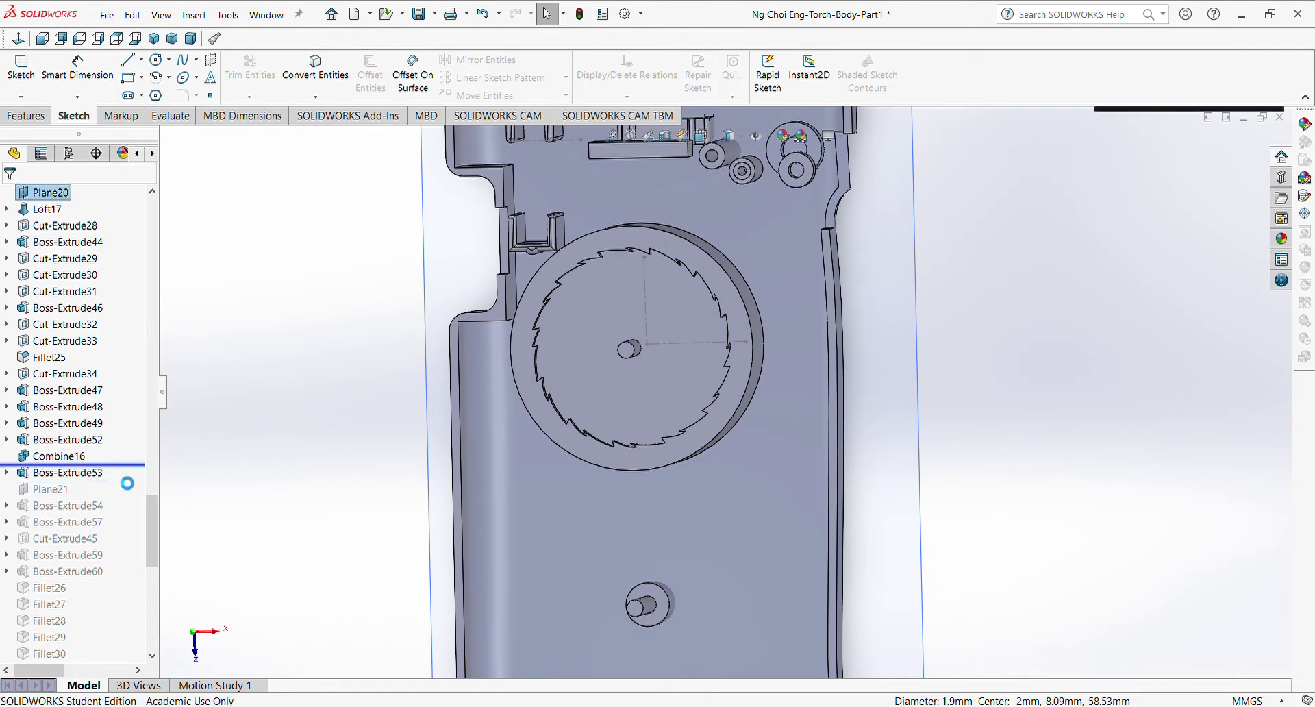
left_click_drag(126, 465, 120, 498)
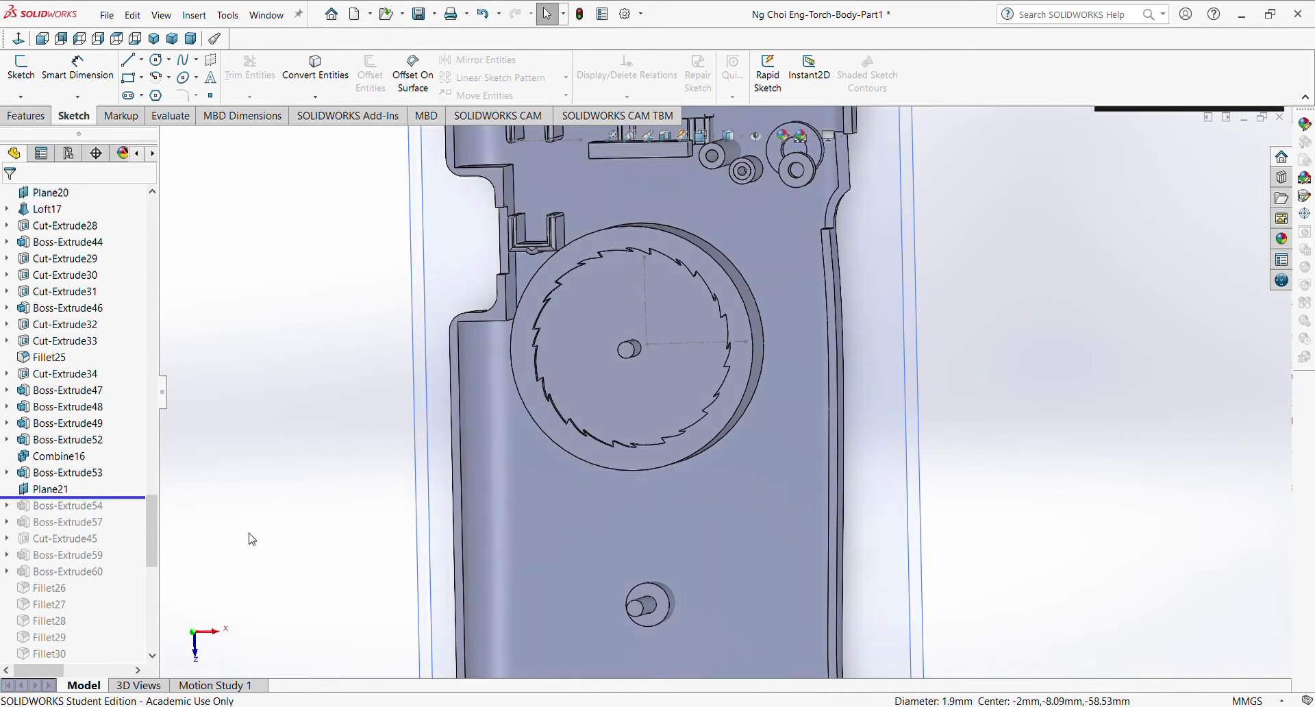
middle_click_drag(396, 504, 548, 505)
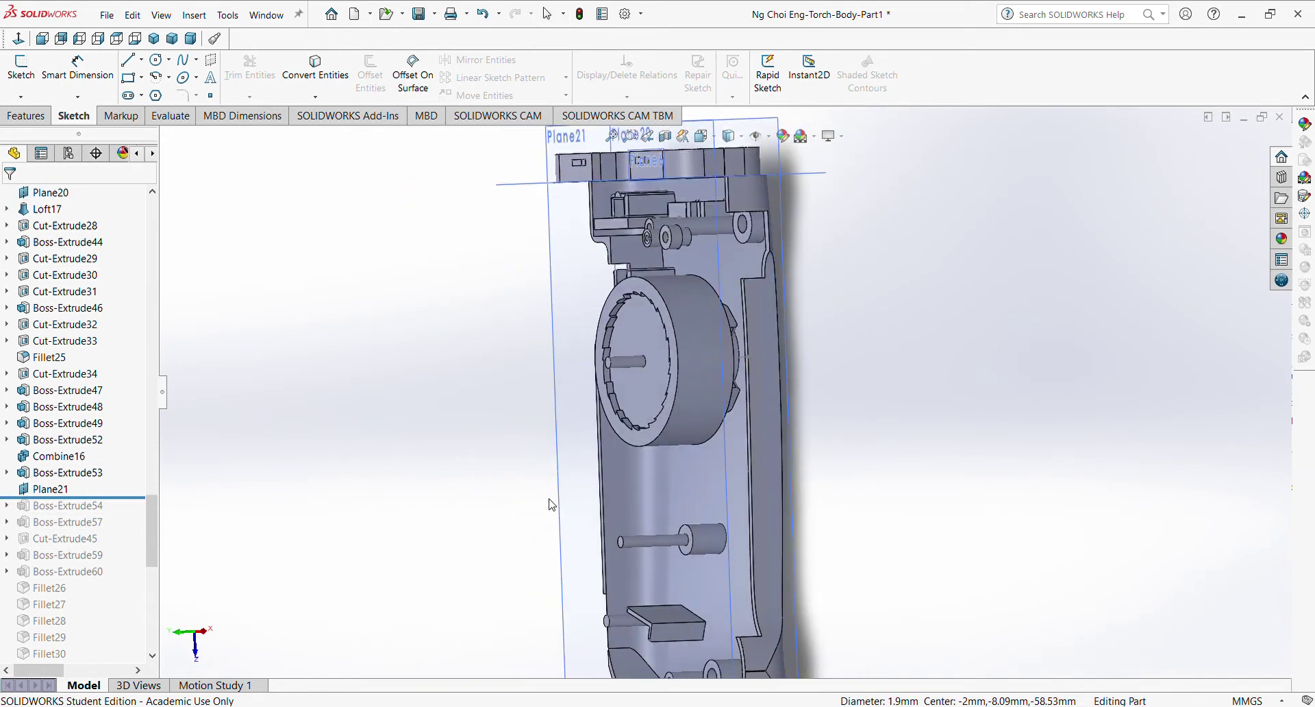
left_click_drag(89, 498, 94, 484)
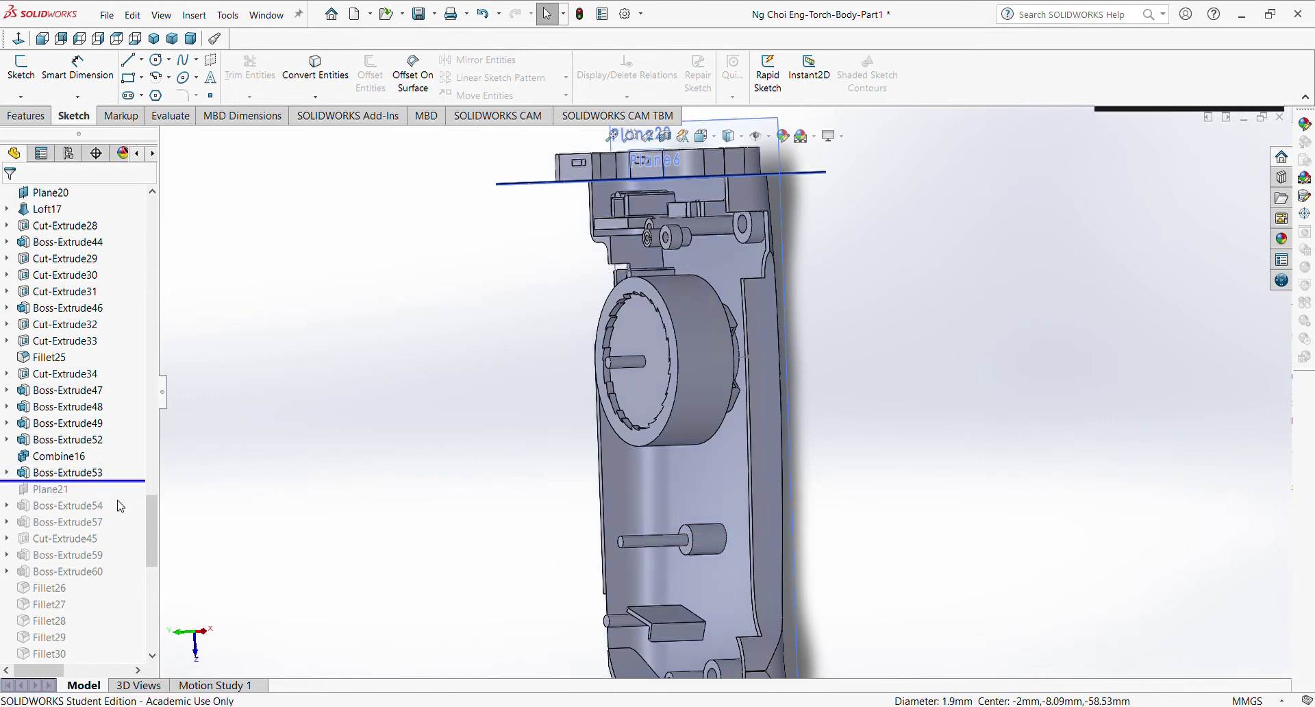
left_click_drag(109, 481, 116, 498)
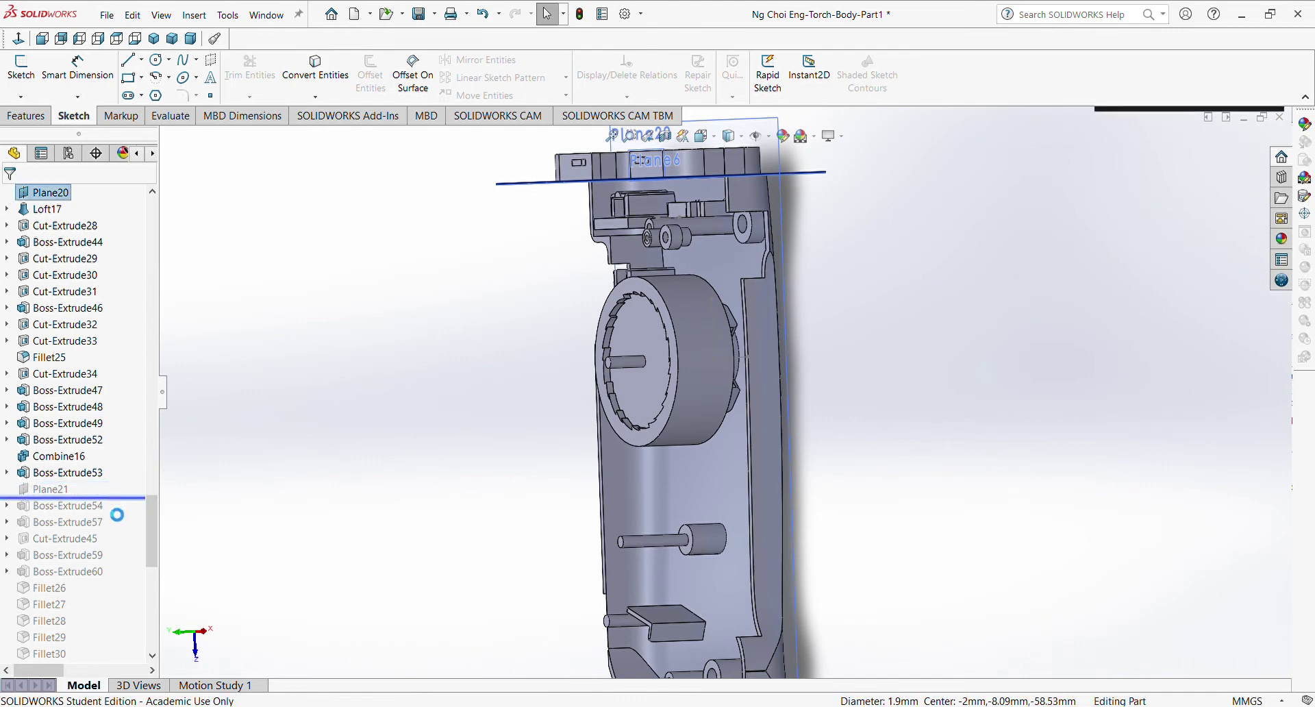
- Roll the history back and forward around Boss-Extrude54 and include Boss-Extrude57, the large gear on the lower post
left_click_drag(117, 504, 120, 521)
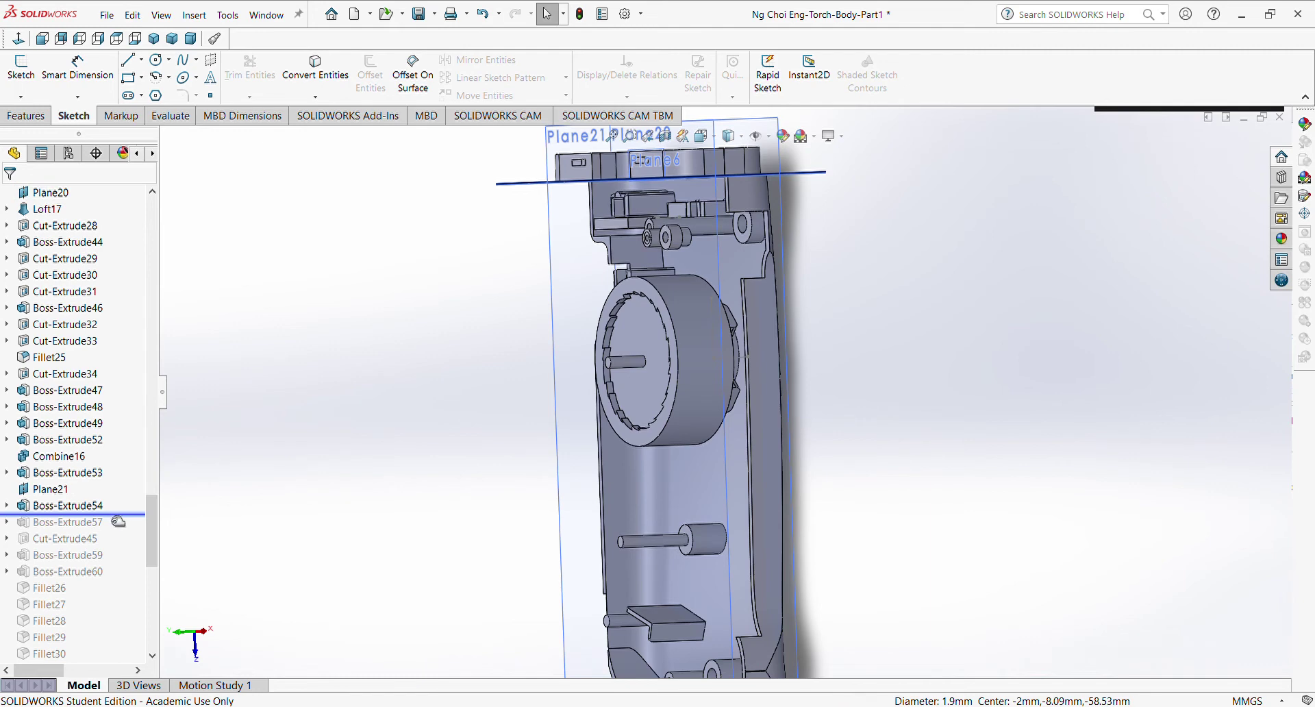
left_click_drag(118, 521, 115, 509)
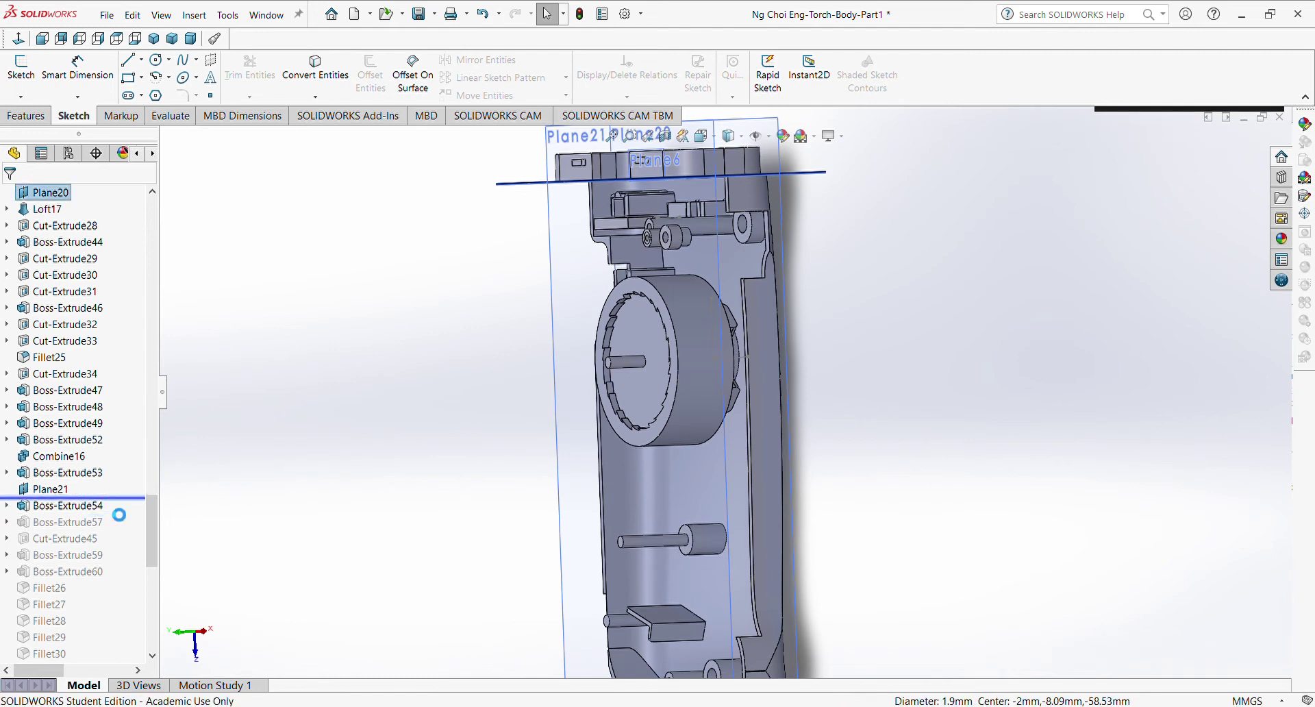
left_click_drag(121, 504, 126, 533)
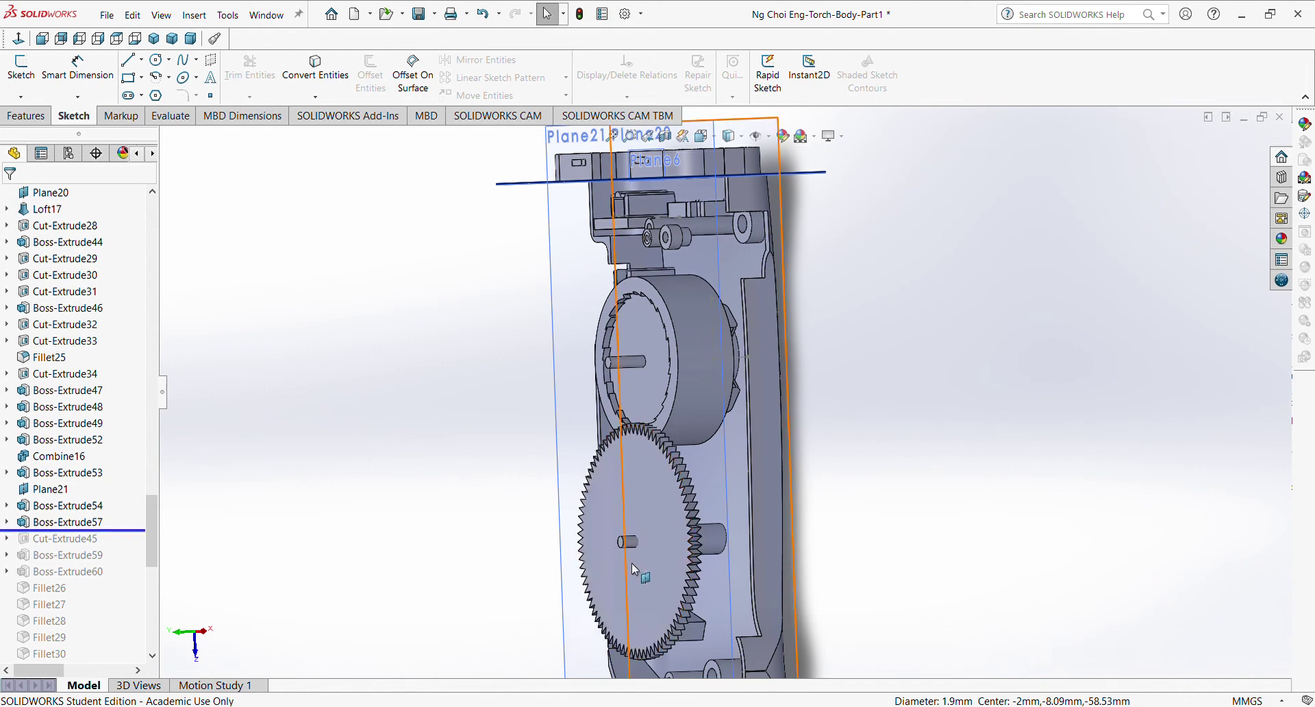
- Open Sketch102 of Boss-Extrude57 to examine the gear's tooth profile and exit the sketch
left_click(640, 579)
left_click(507, 528)
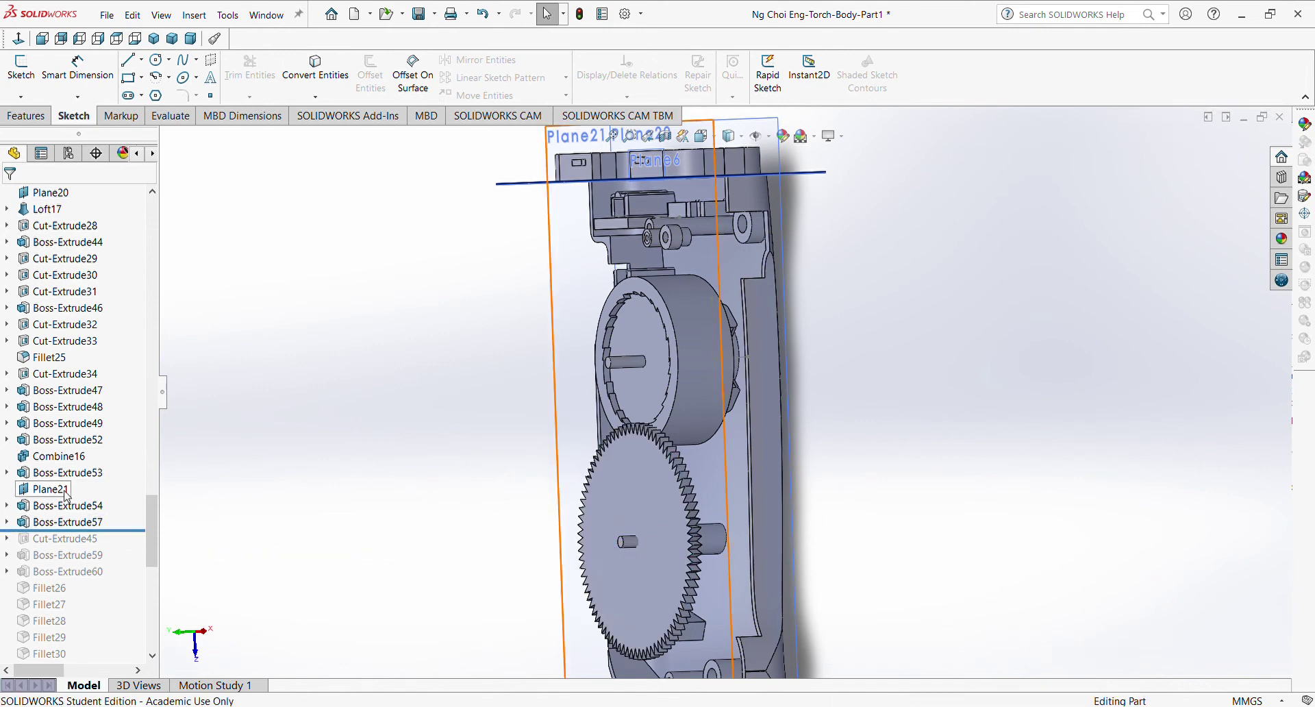
left_click(56, 521)
left_click(88, 480)
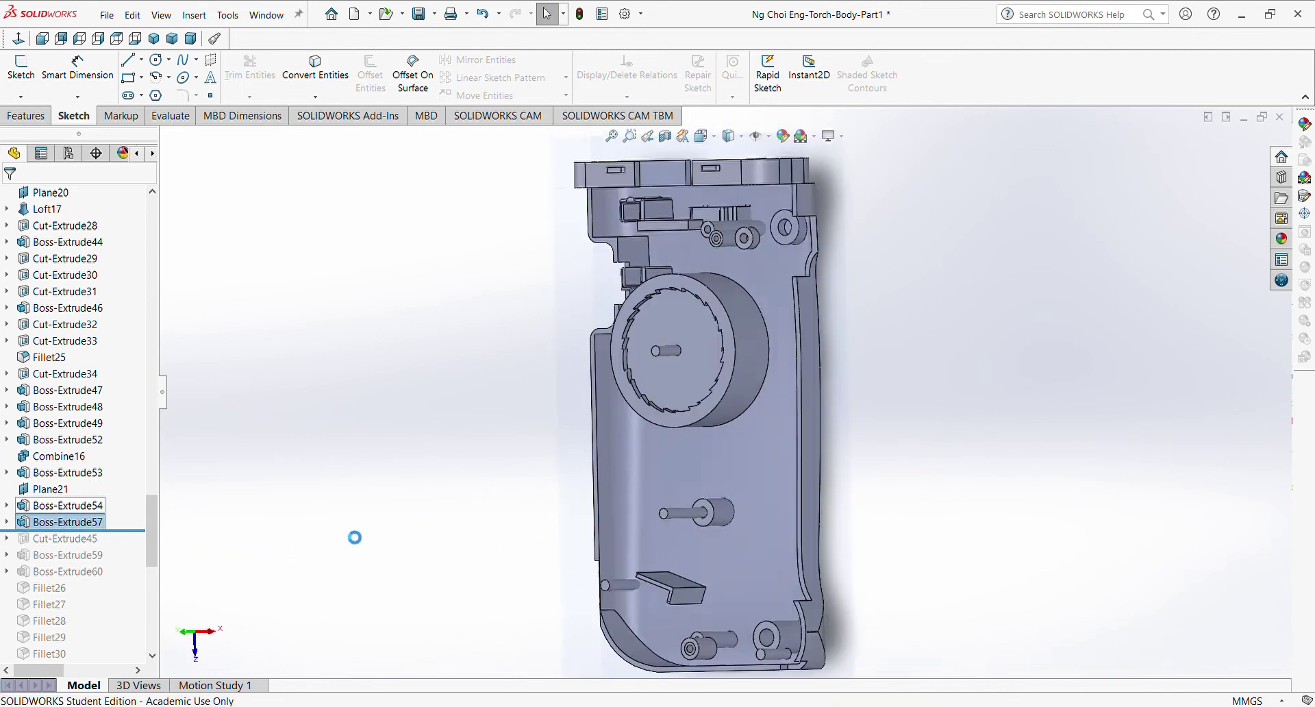
scroll(732, 500, "down", 3)
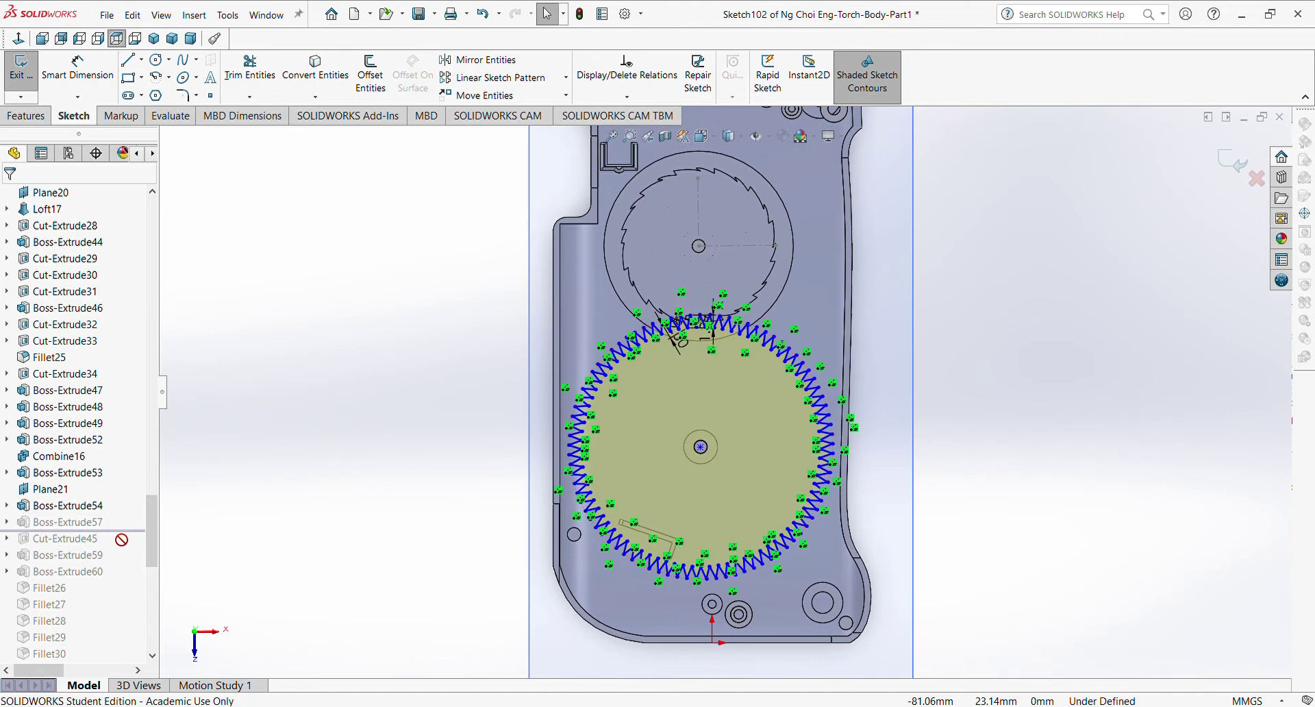
left_click(14, 63)
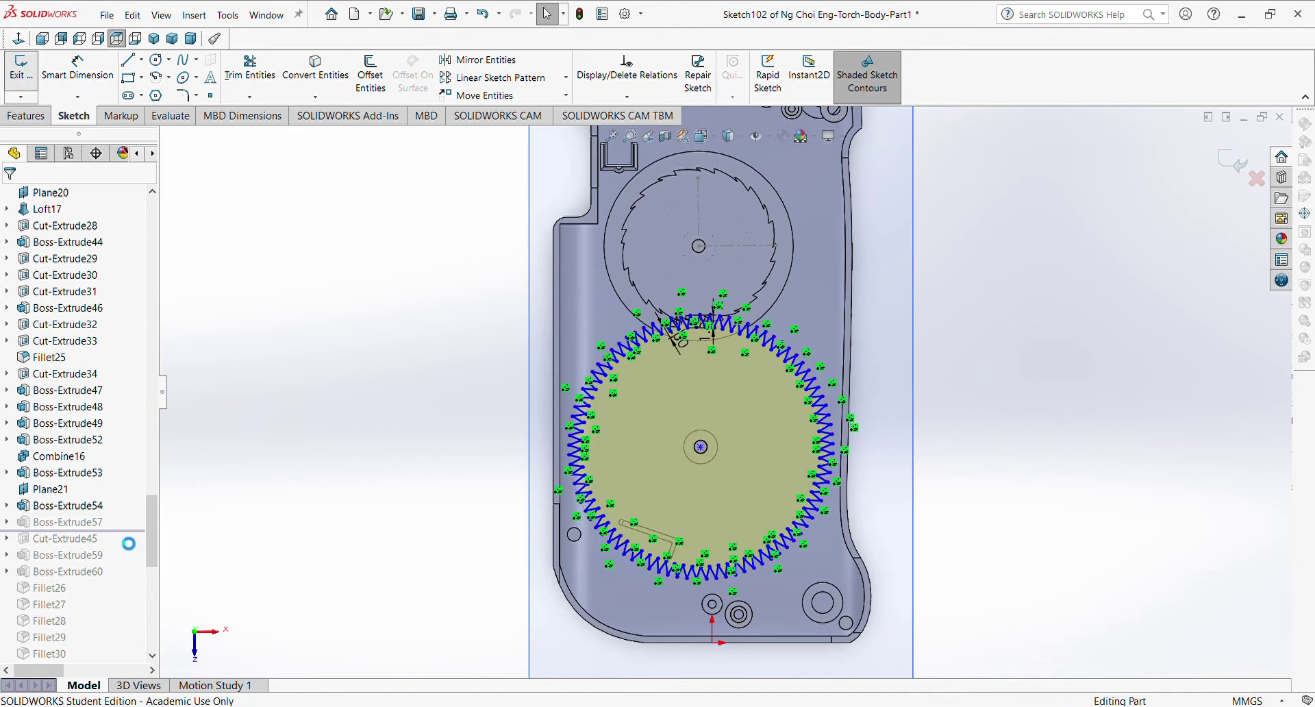
- Roll back to step through Boss-Extrude54's round disc and Boss-Extrude57's gear teeth, selecting each feature to highlight its geometry
mouse_move(122, 530)
left_mouse_down()
mouse_move(131, 501)
mouse_move(136, 518)
left_mouse_up()
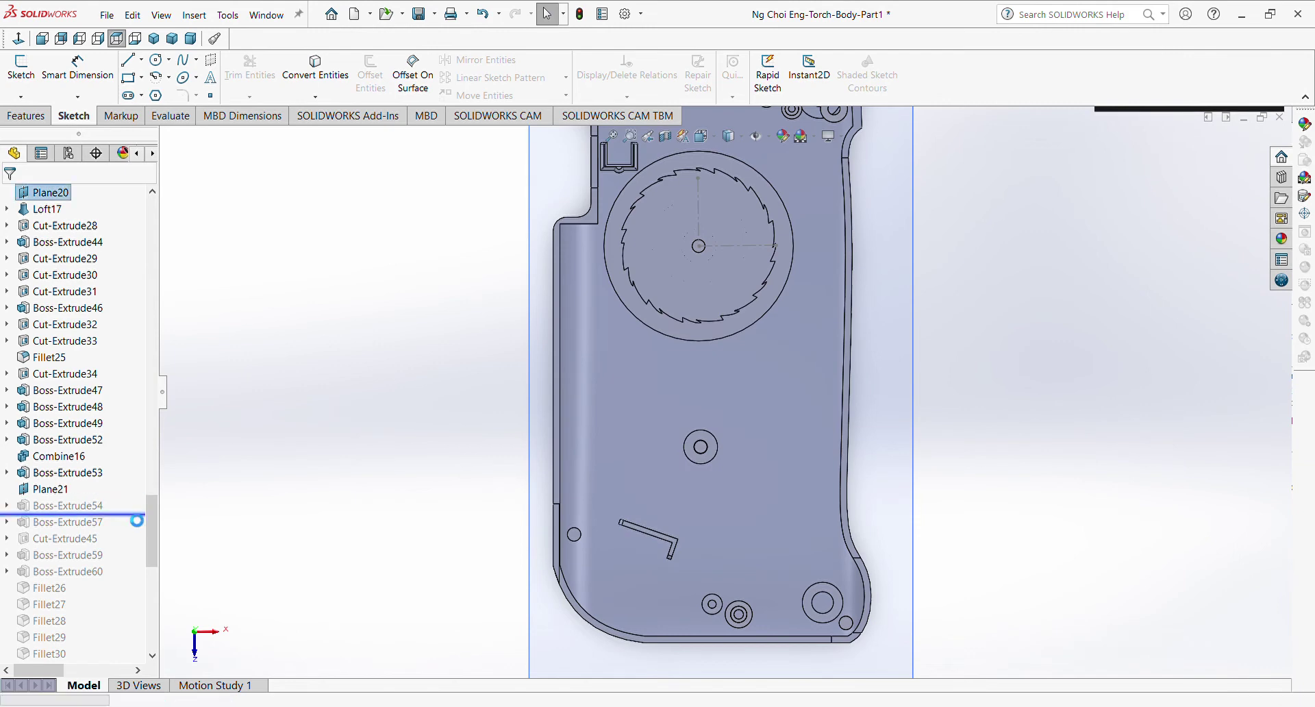
left_click(93, 505)
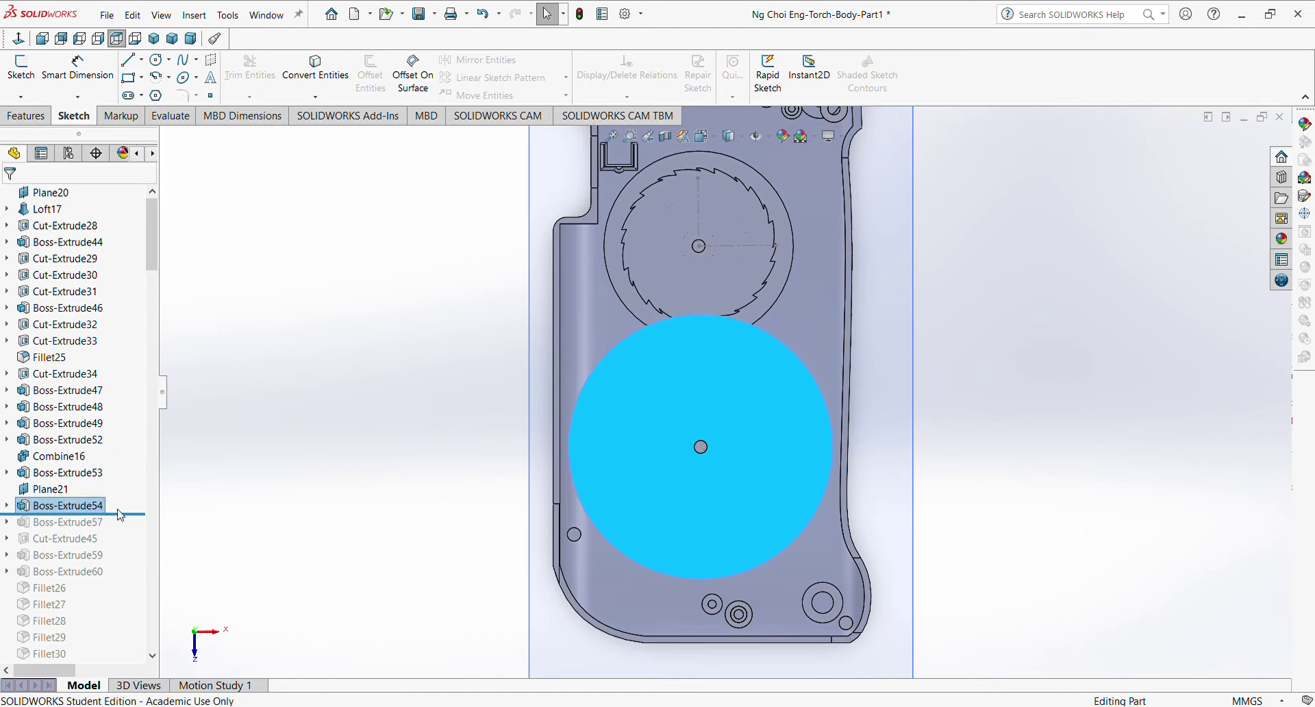
left_click_drag(121, 513, 124, 531)
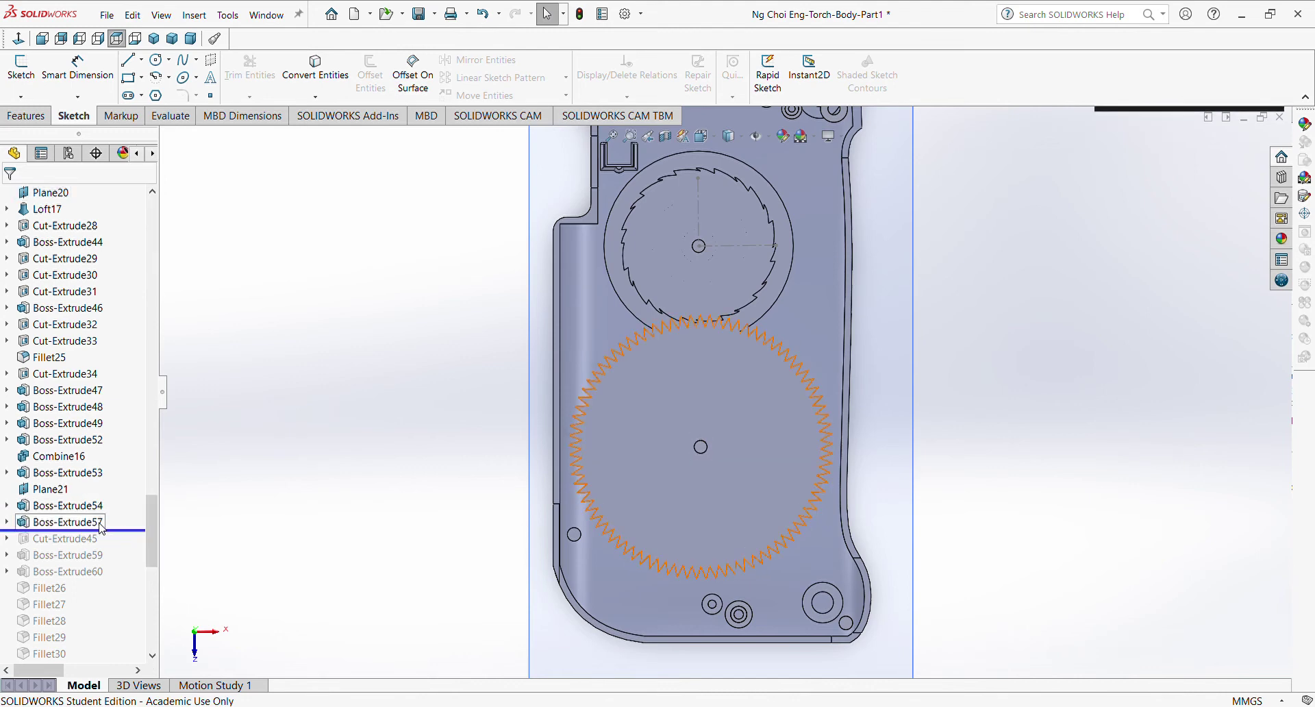
left_click(101, 525)
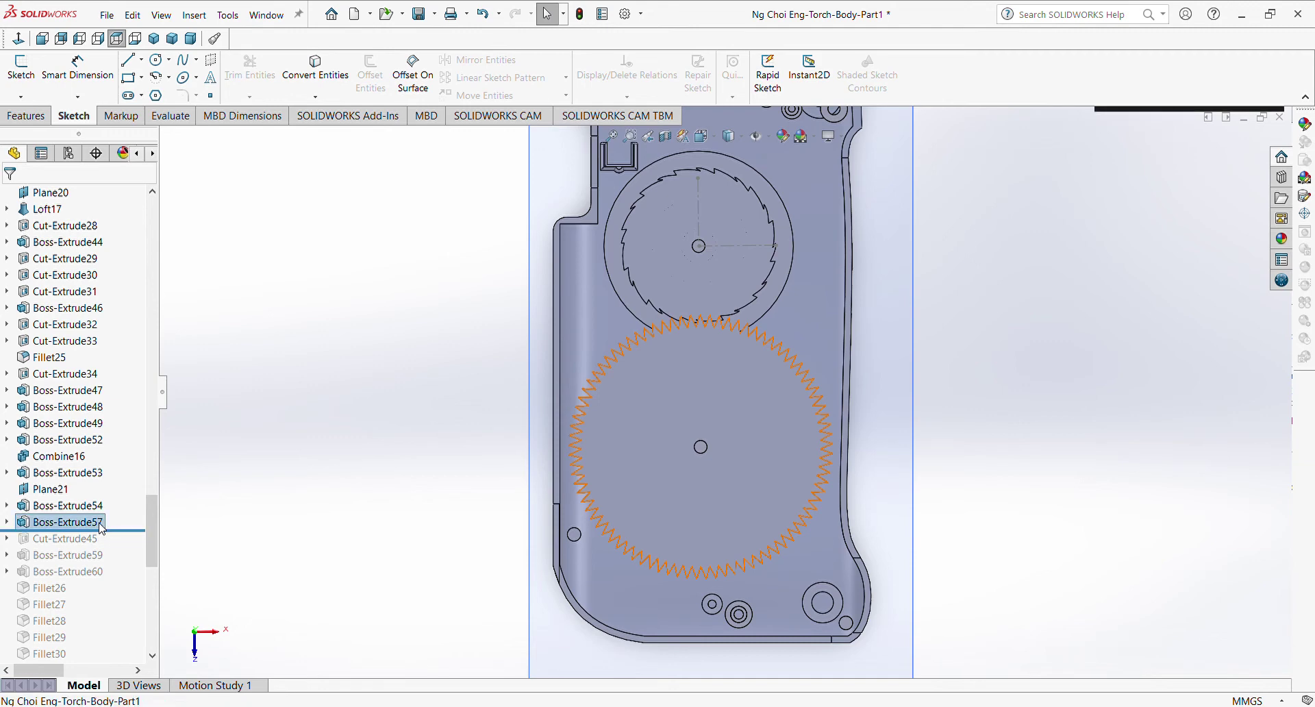
- Open Sketch102 of Boss-Extrude57 to examine the tooth outline around the gear, and exit the sketch
left_click(137, 489)
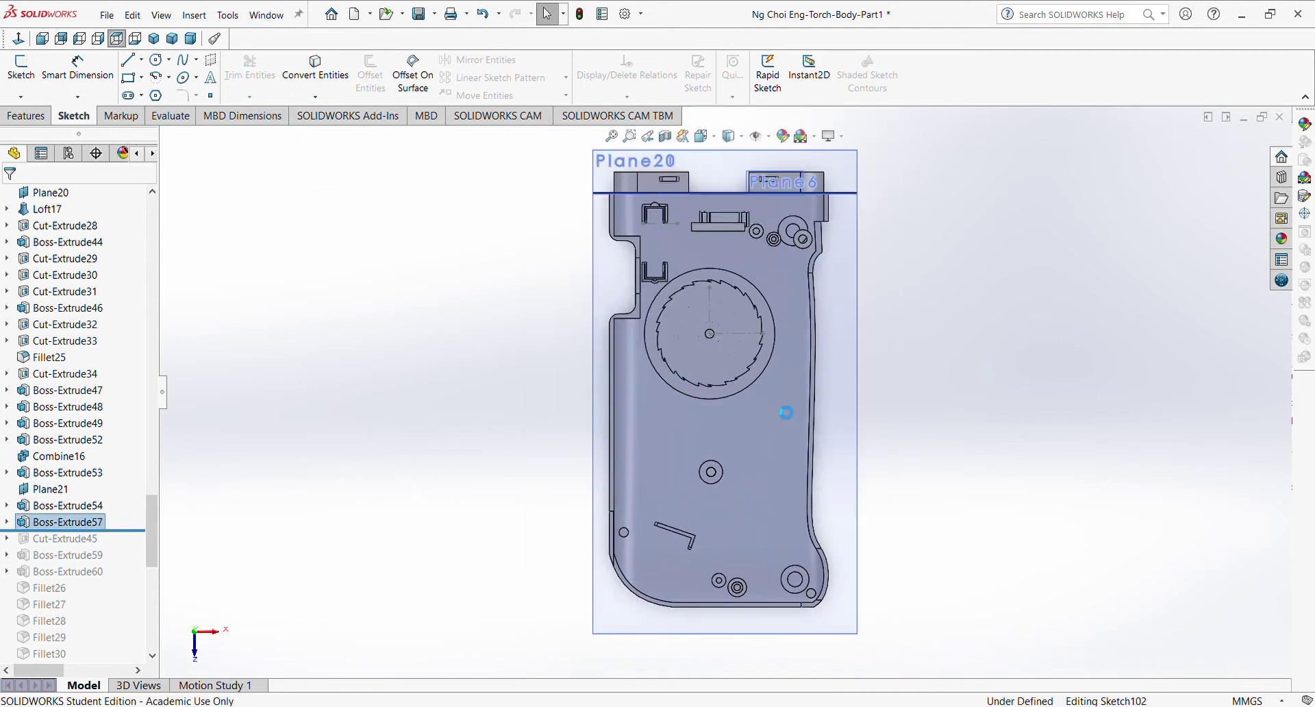
scroll(713, 419, "down", 3)
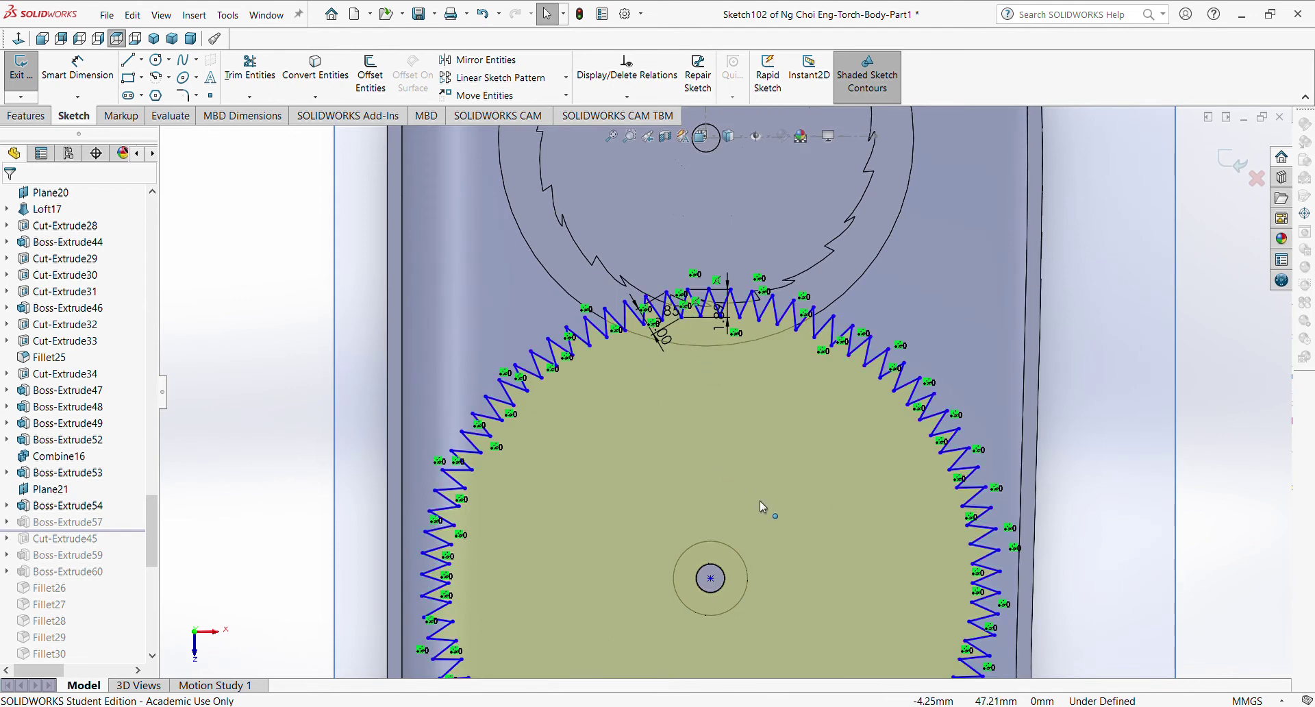
scroll(760, 503, "up", 3)
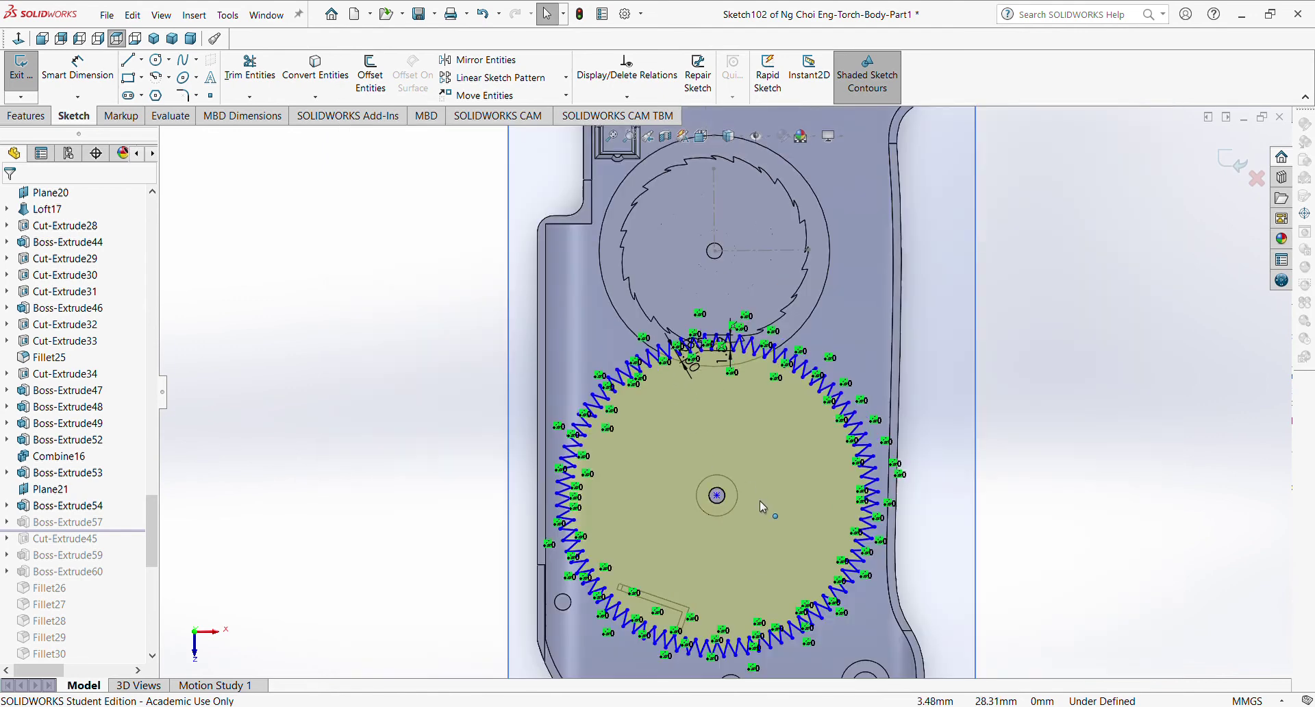
left_click(19, 82)
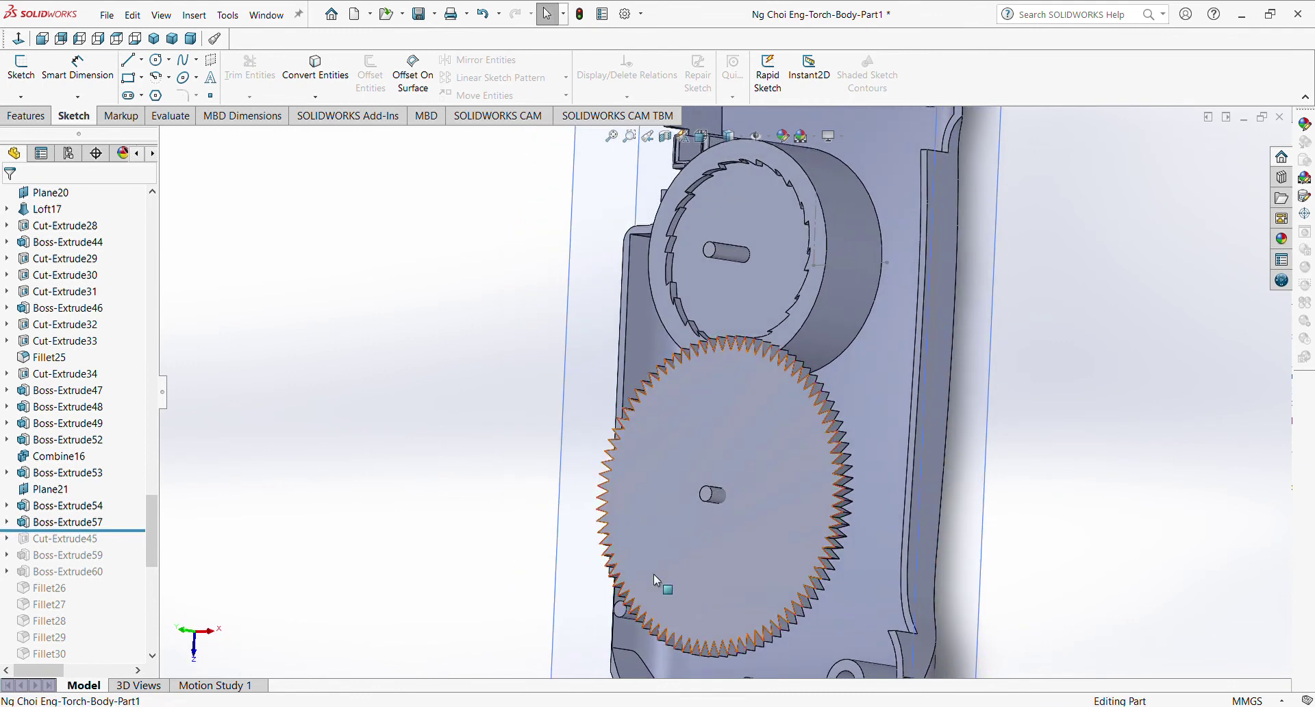
- Open the definition of Boss-Extrude57 to review the gear's extrusion settings and close it without changes
left_click(89, 523)
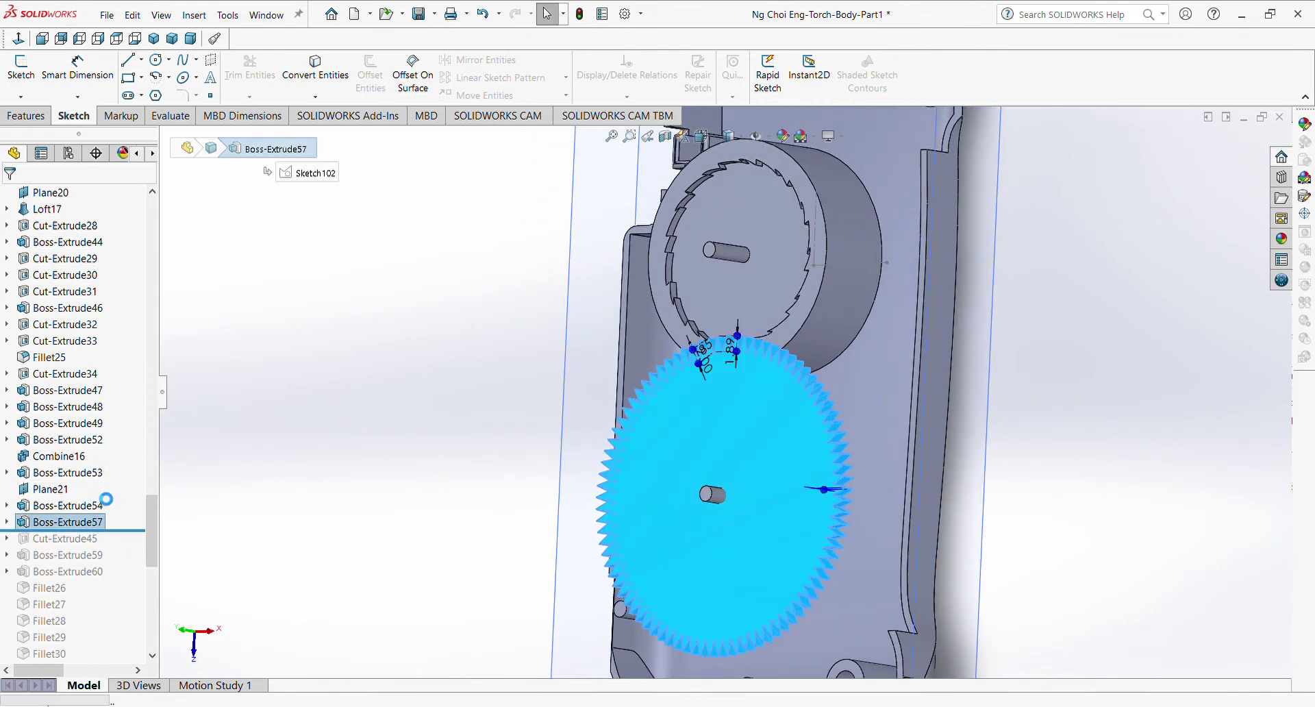
left_click(104, 498)
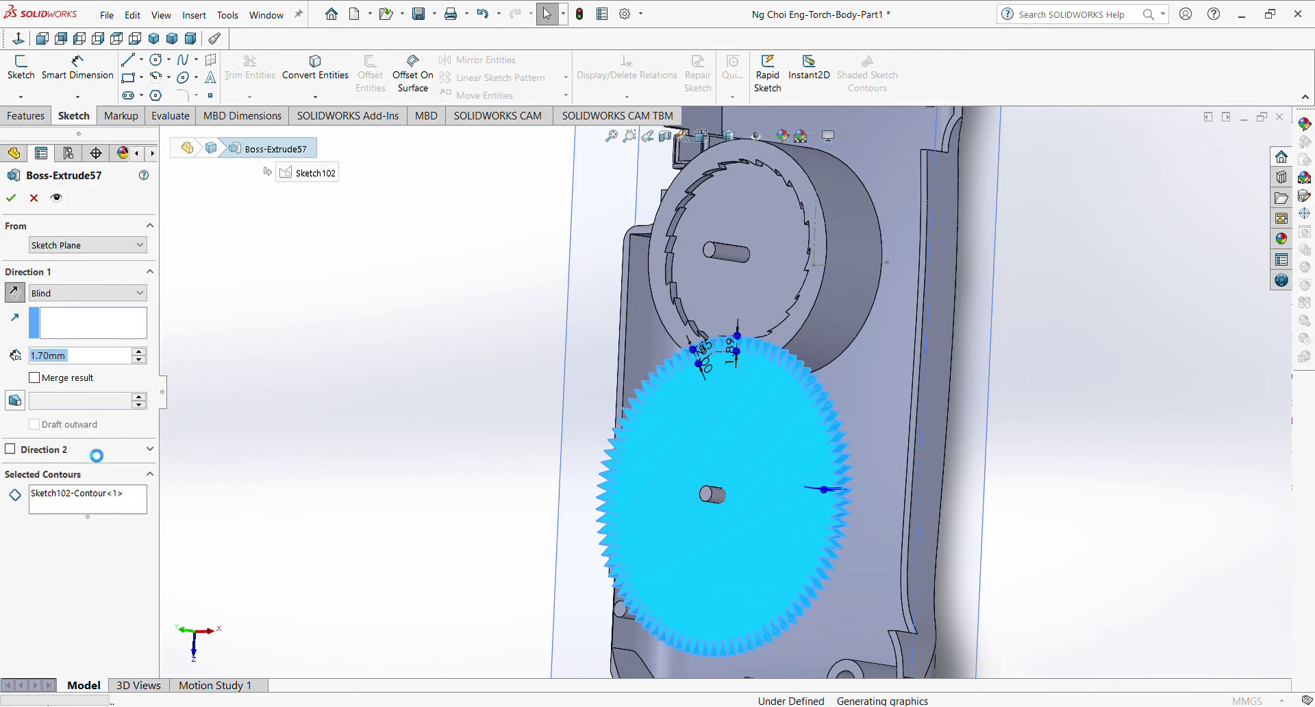
left_click(34, 198)
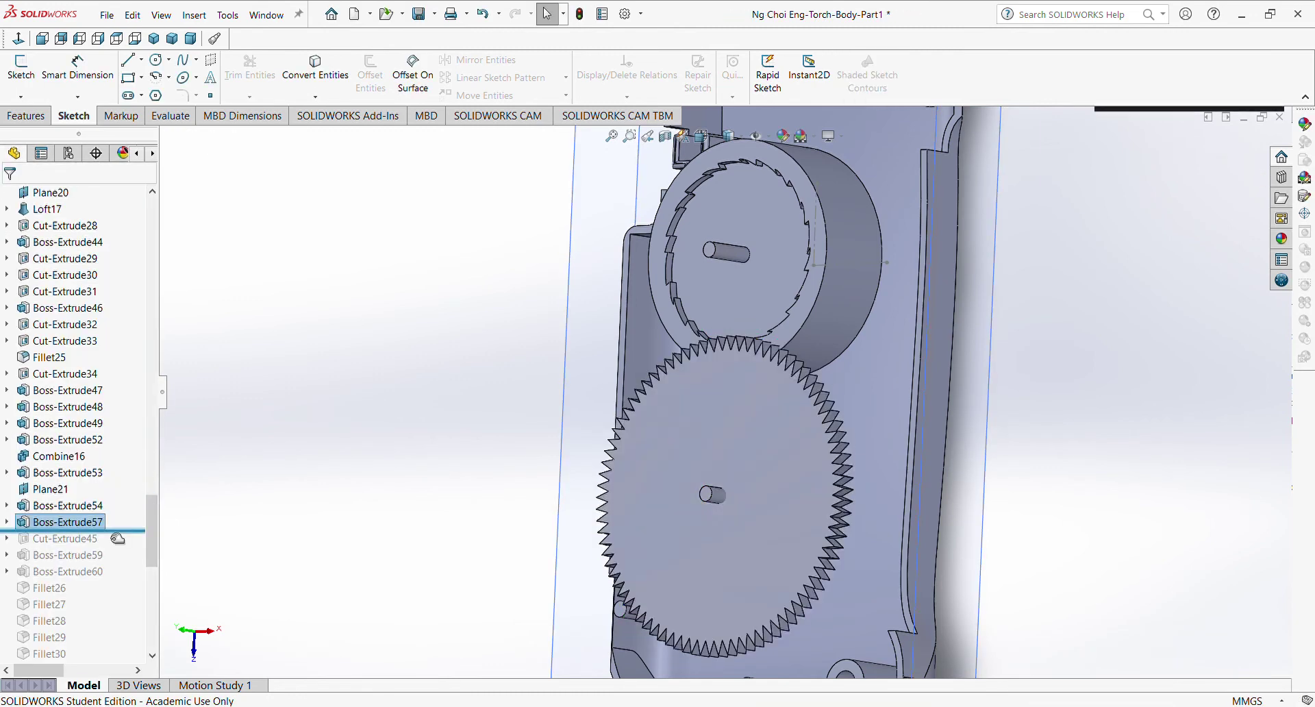
- Roll the history forward to include Cut-Extrude45, Boss-Extrude59 and Boss-Extrude60, selecting the gear's center pin along the way
left_click_drag(117, 538, 119, 553)
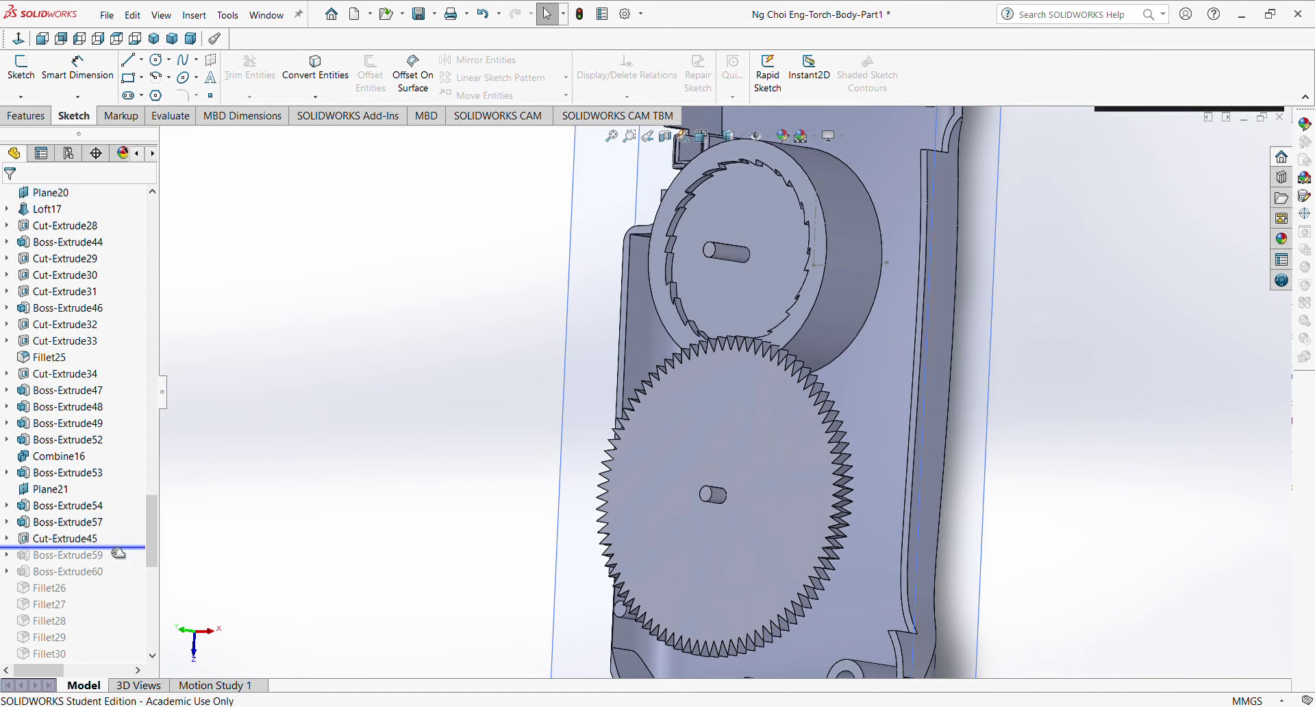
left_click(721, 499)
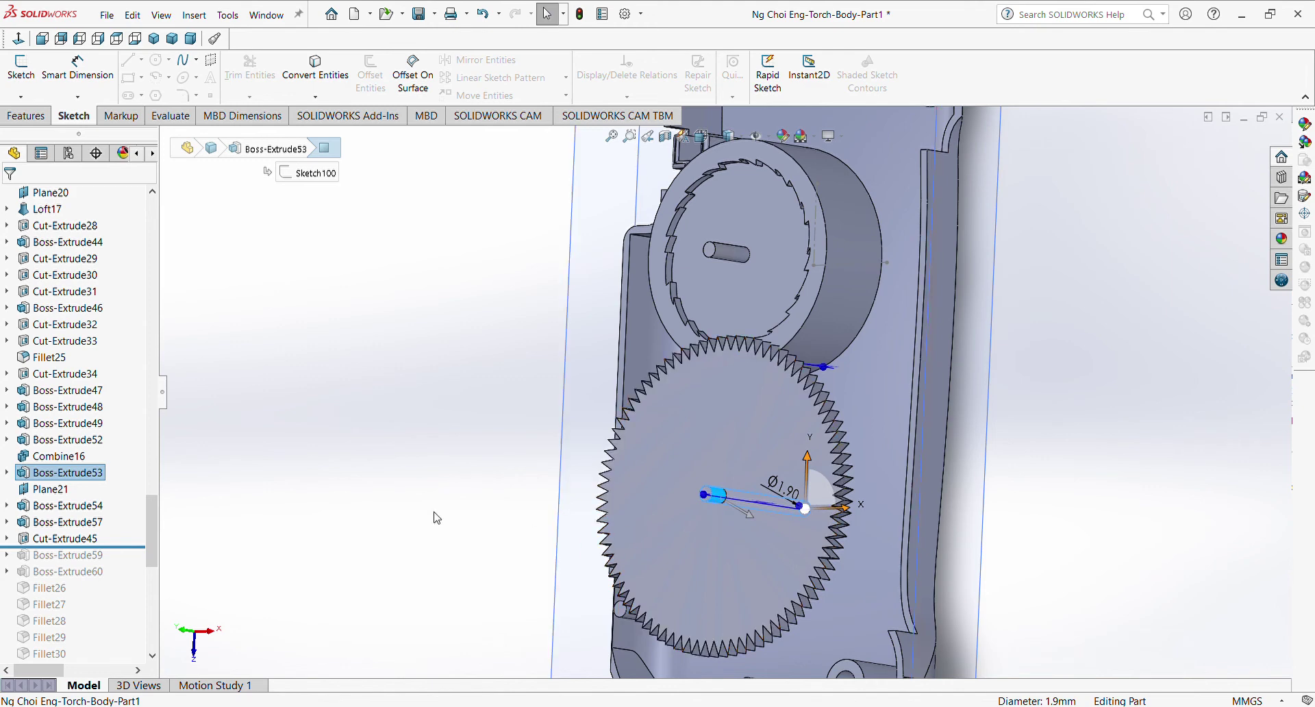
scroll(131, 450, "down", 3)
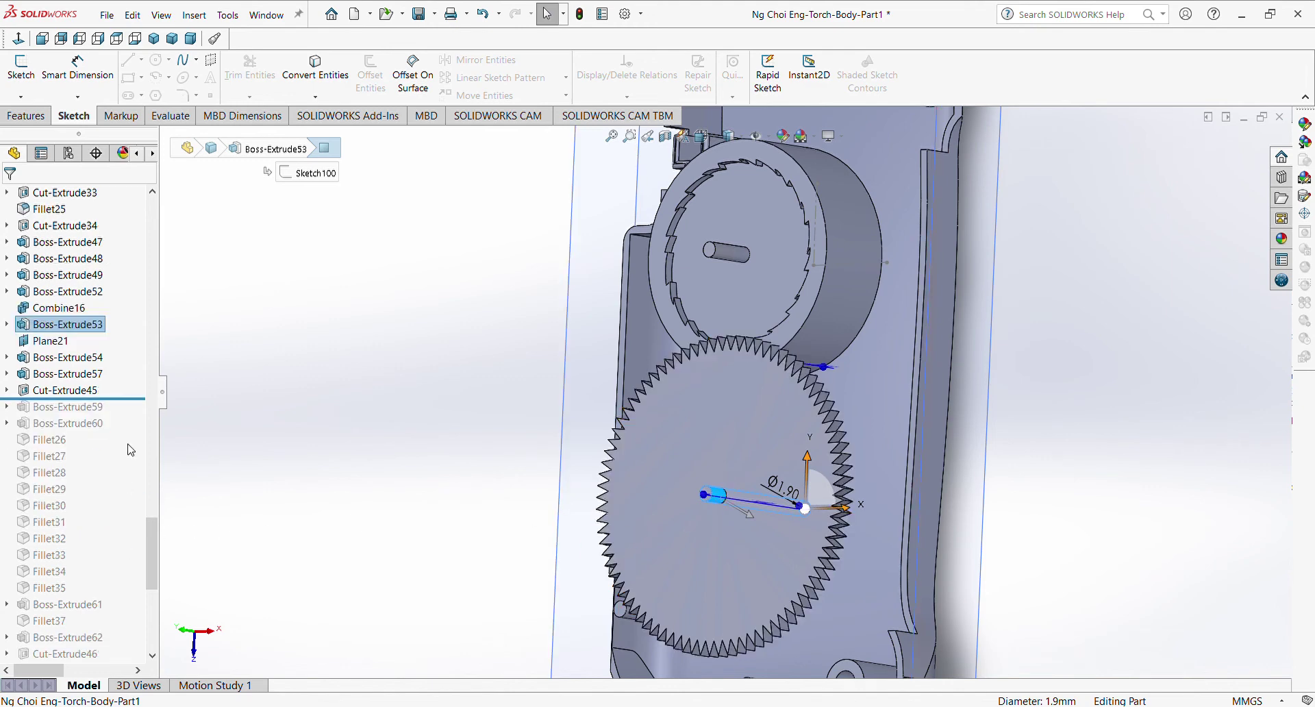
left_click_drag(130, 401, 135, 415)
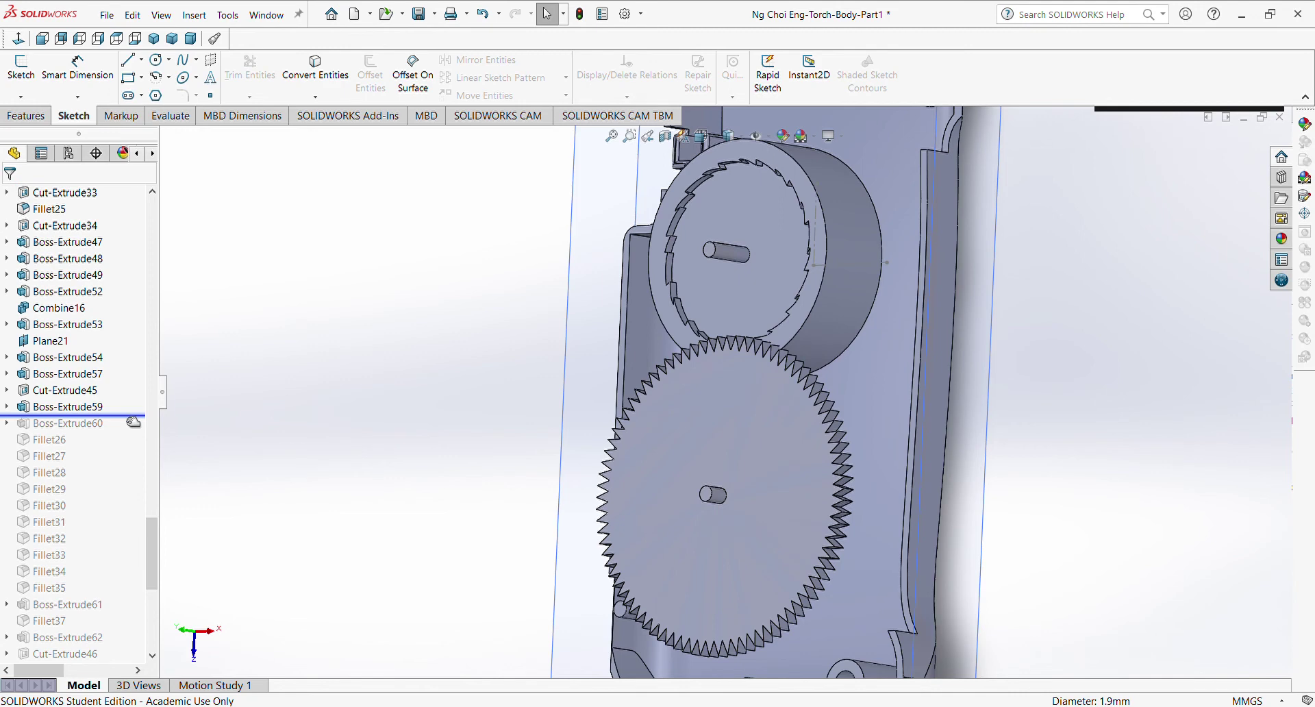
left_click_drag(132, 422, 132, 441)
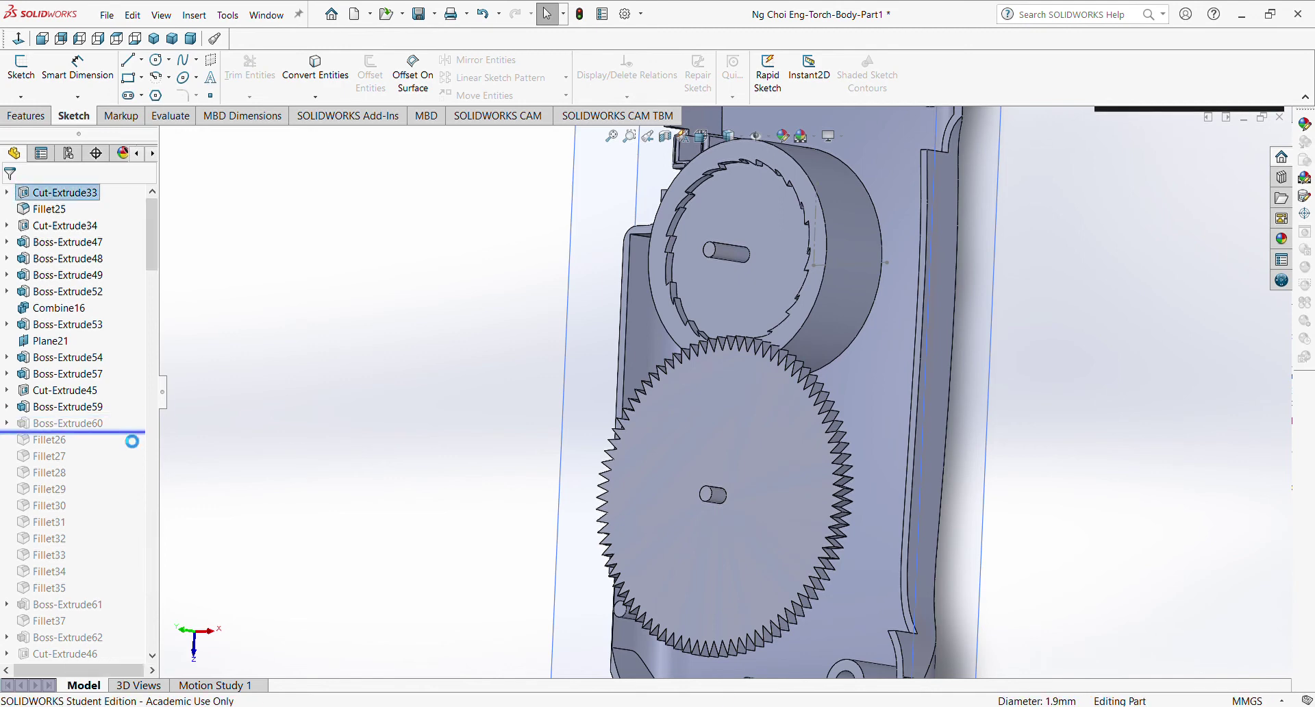
- Open the definition of Boss-Extrude53, the gear's center pin, to review its extrusion settings and cancel without changes
left_click(714, 491)
left_click(763, 442)
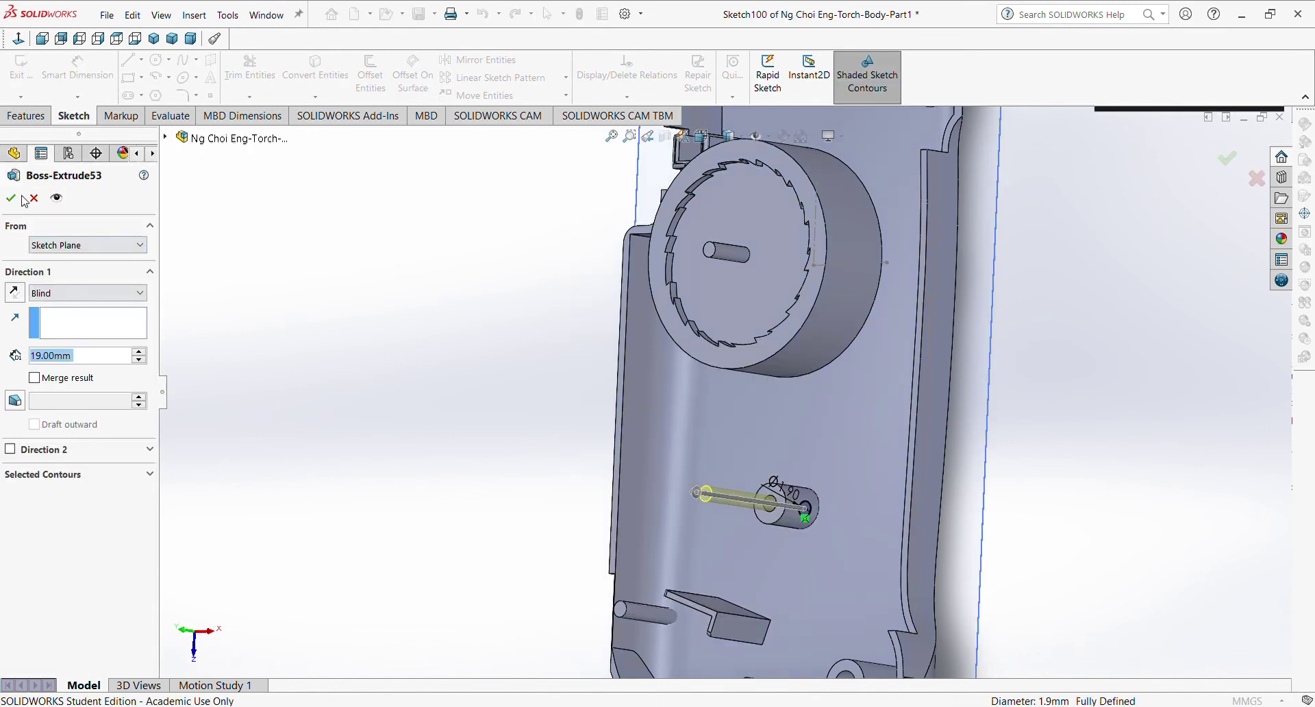
left_click(31, 200)
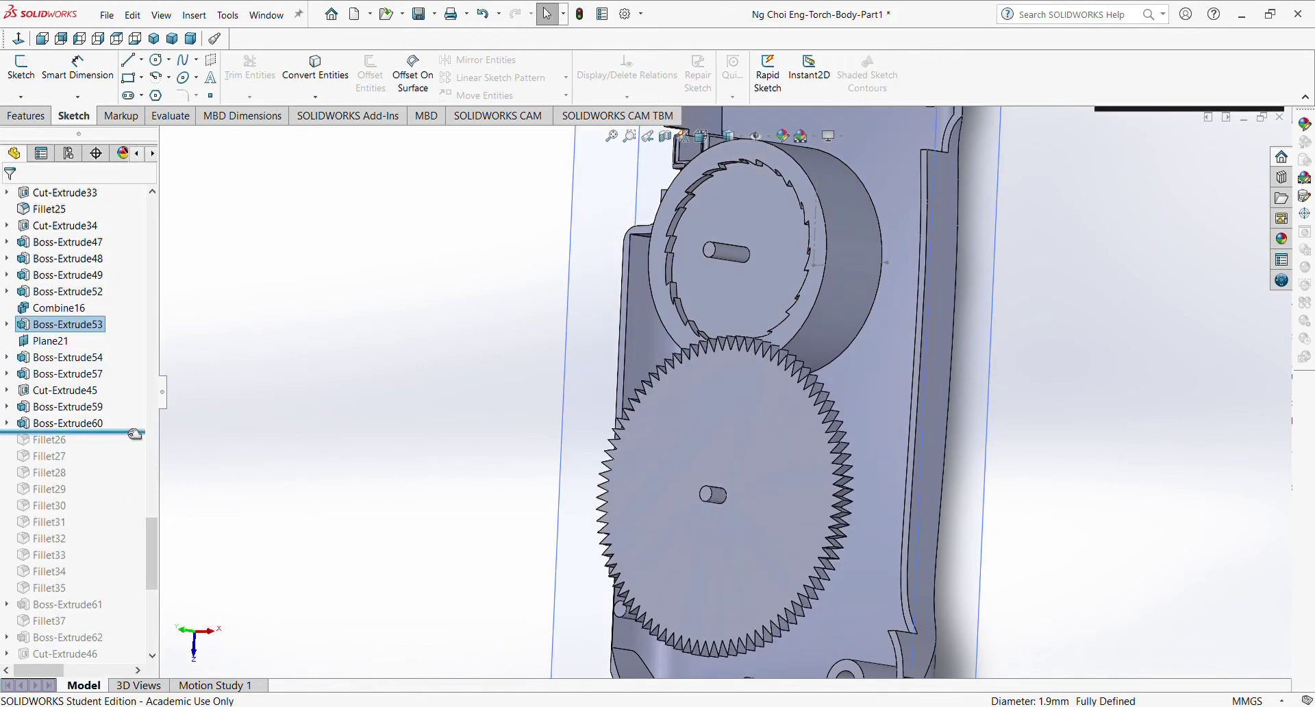
- Roll the history forward past Fillet26 to Fillet35 and Boss-Extrude61 to include Fillet37 on the dial's rim
left_click_drag(130, 431, 138, 449)
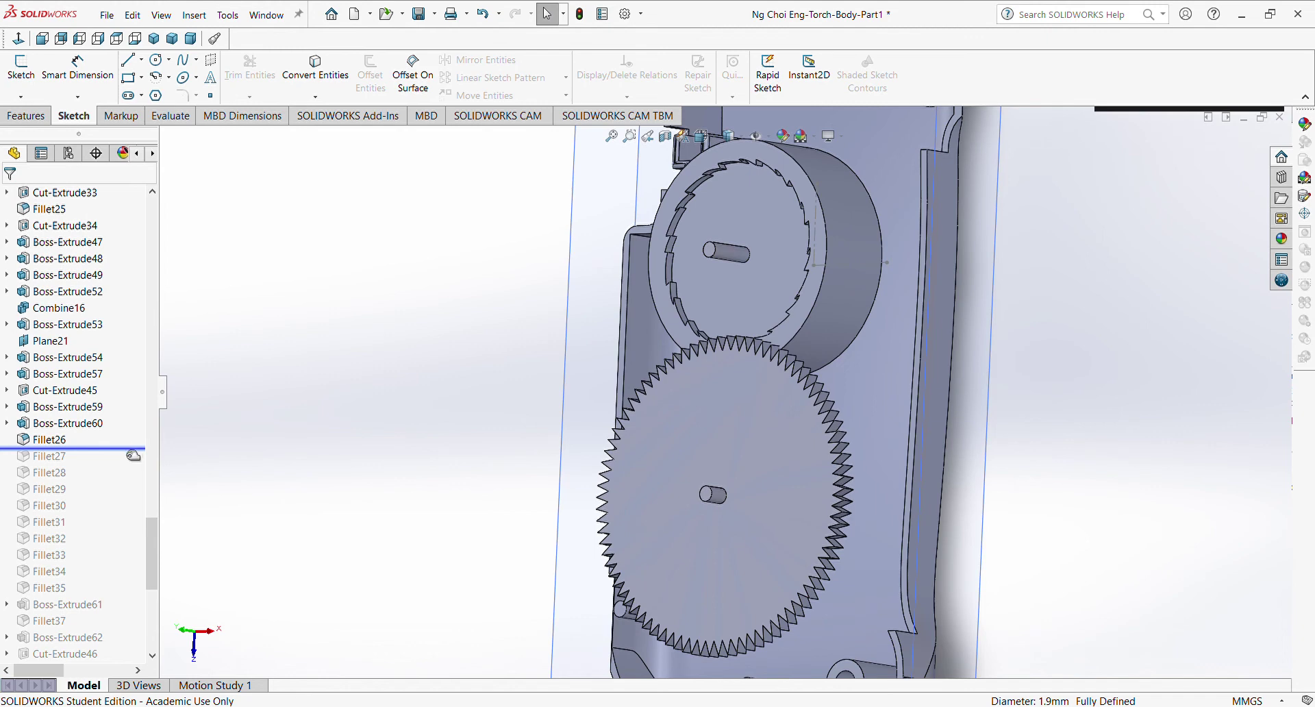
left_click_drag(133, 455, 137, 495)
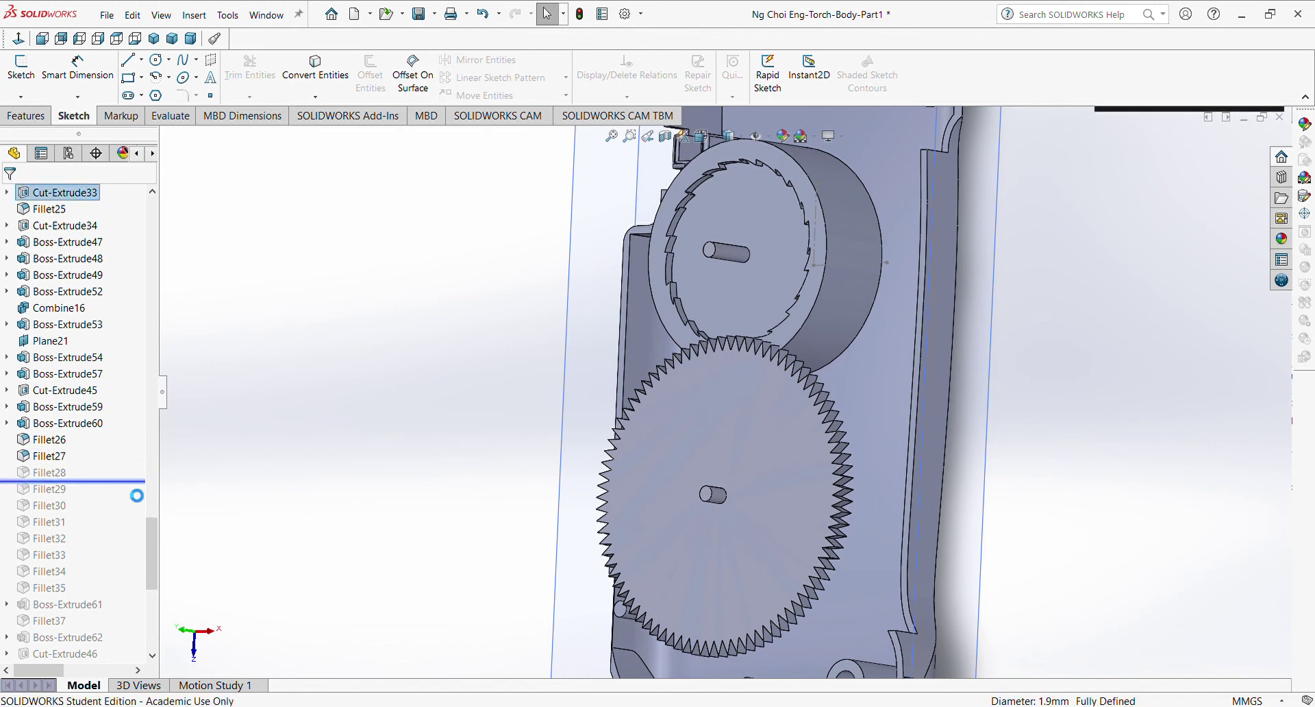
scroll(130, 492, "down", 2)
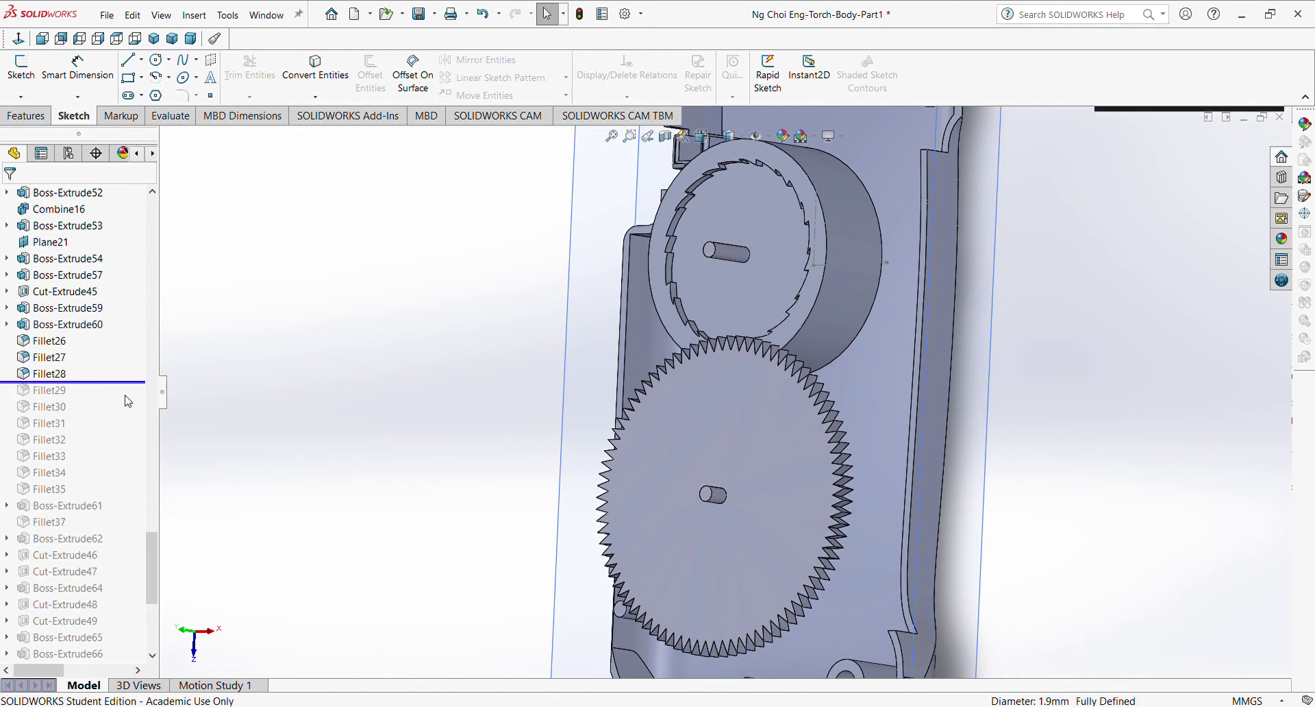
left_click_drag(130, 383, 124, 515)
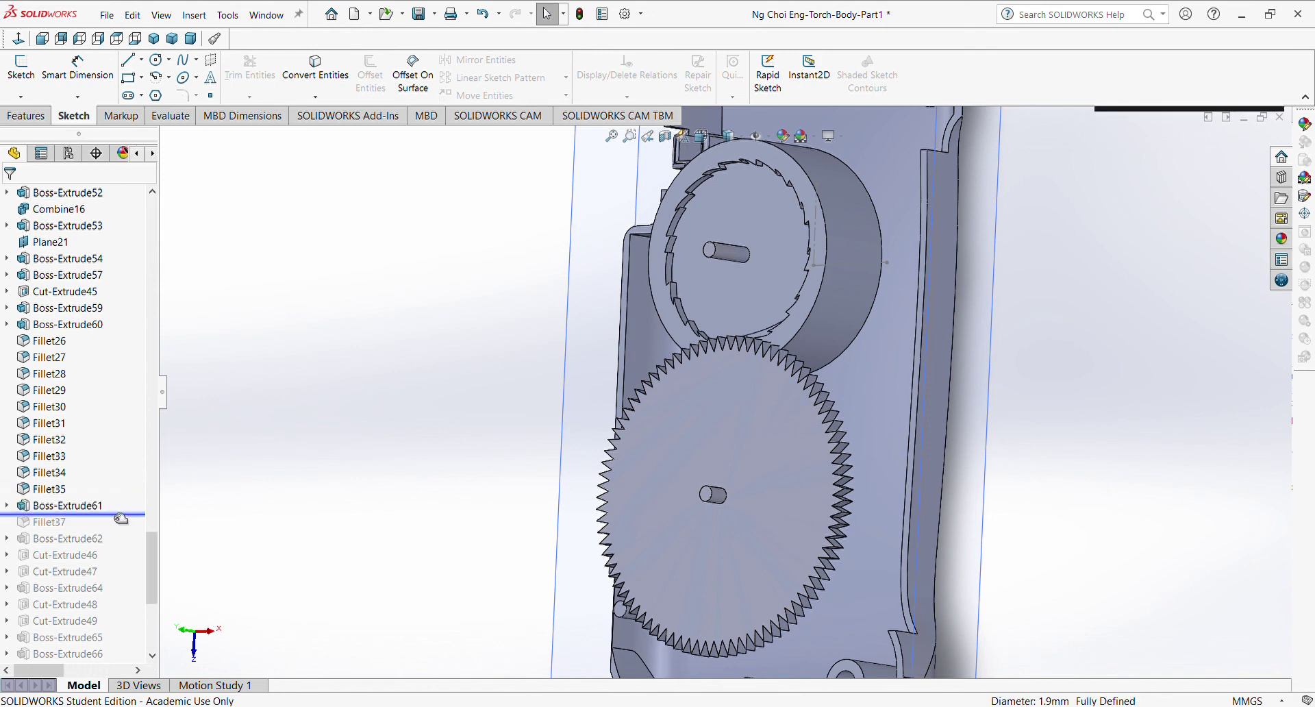
left_click_drag(120, 519, 122, 534)
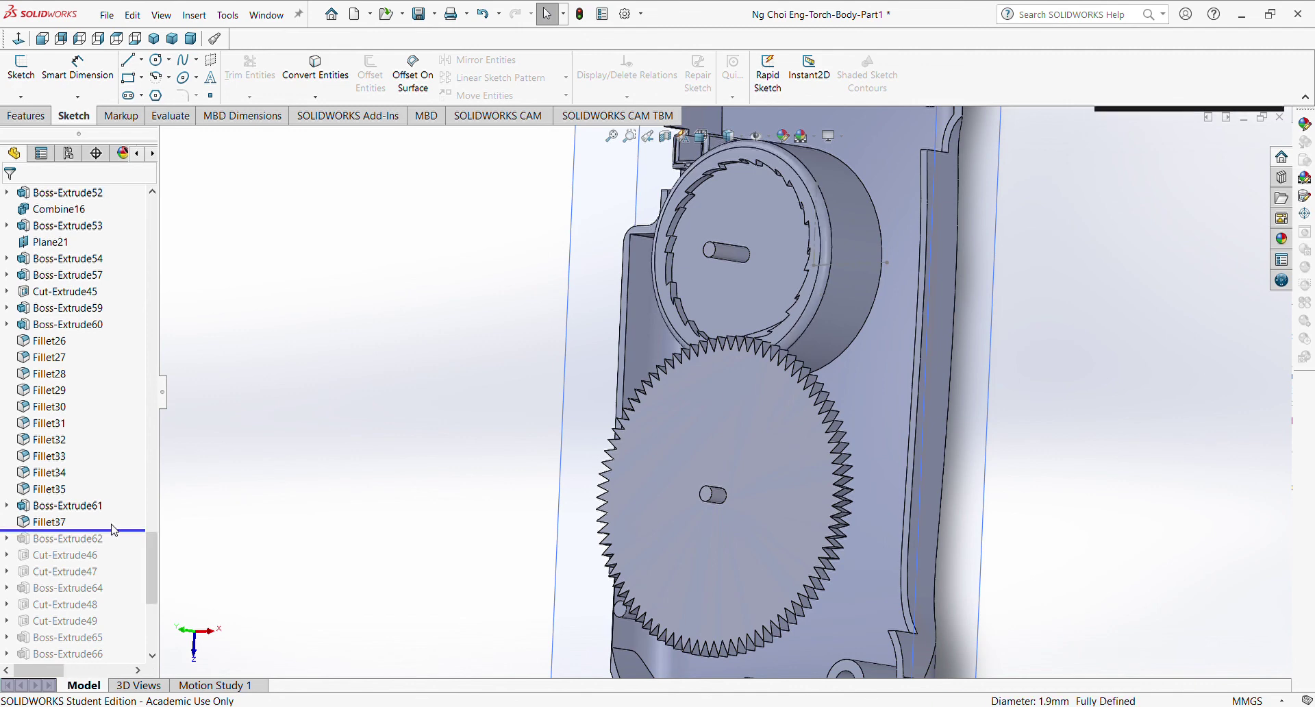
- Open the definition of Fillet37 on the dial's outer edge to review its fillet parameters and cancel without changes
left_click(819, 296)
left_click(857, 230)
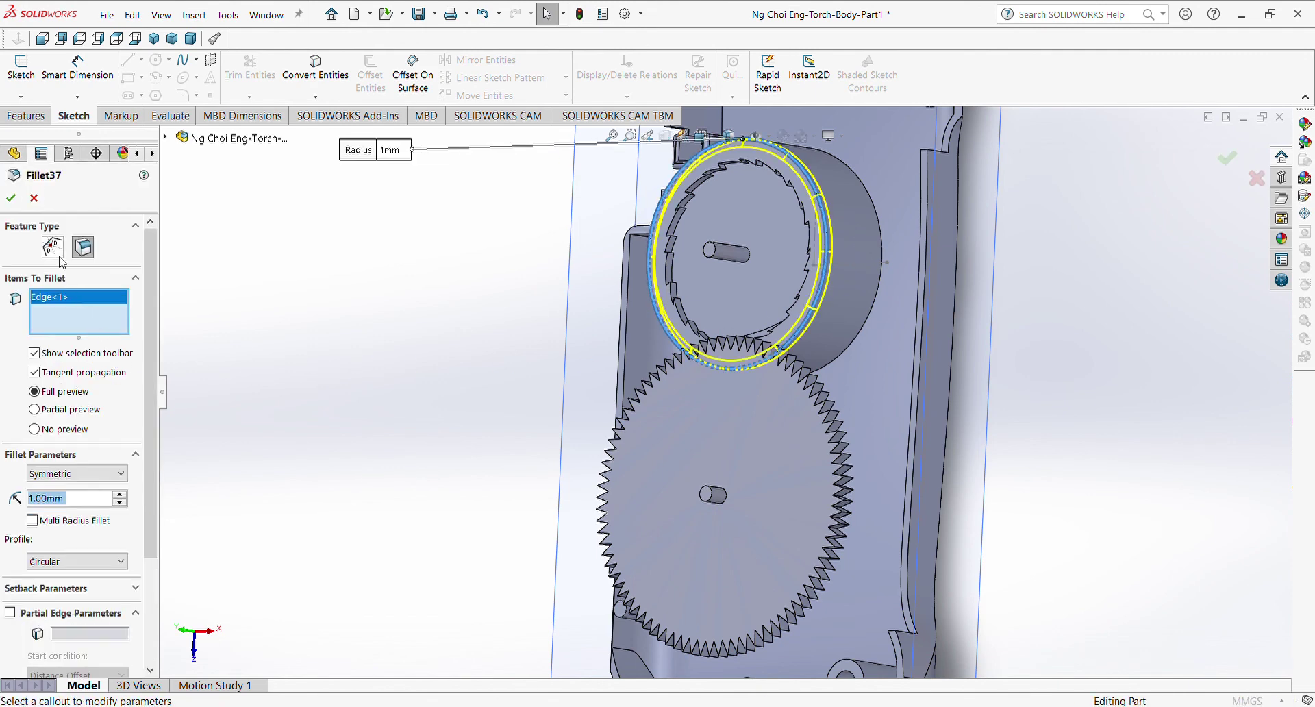
left_click(34, 198)
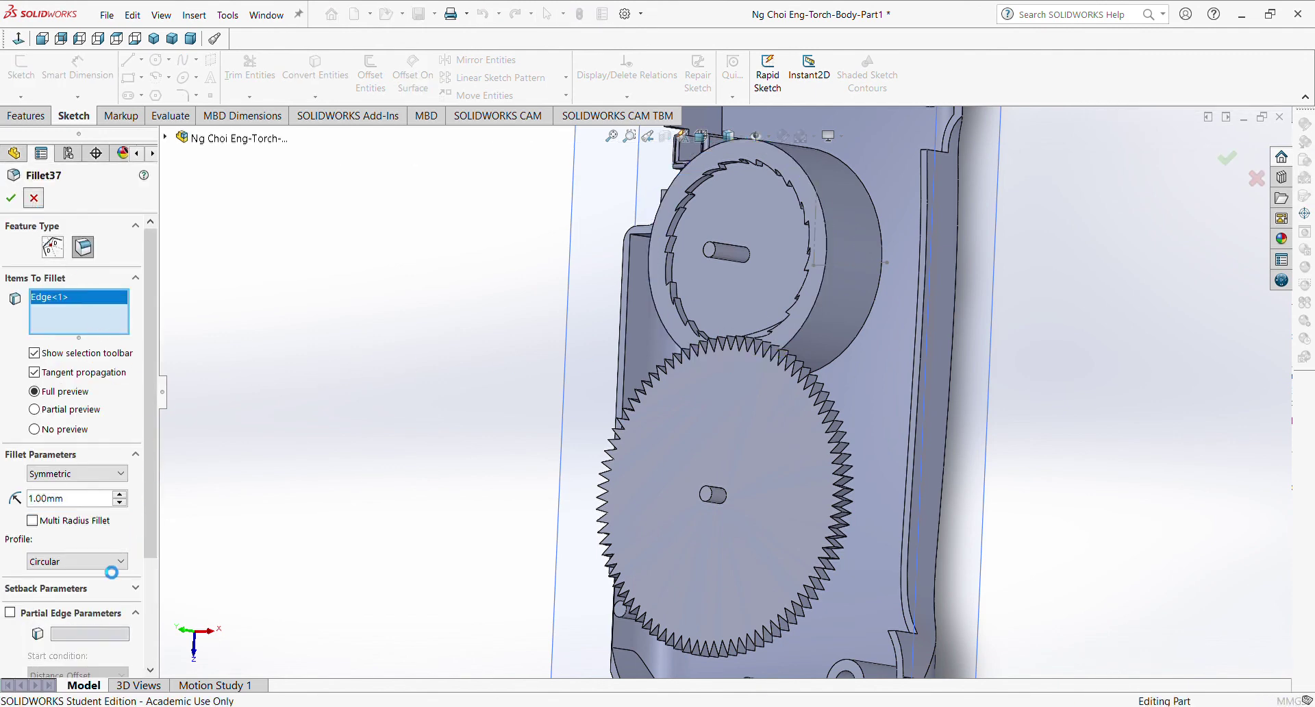
- Roll the history forward over Boss-Extrude62 and back to Fillet37, and inspect the dial and gear face-on
scroll(104, 569, "down", 2)
left_click_drag(118, 431, 126, 451)
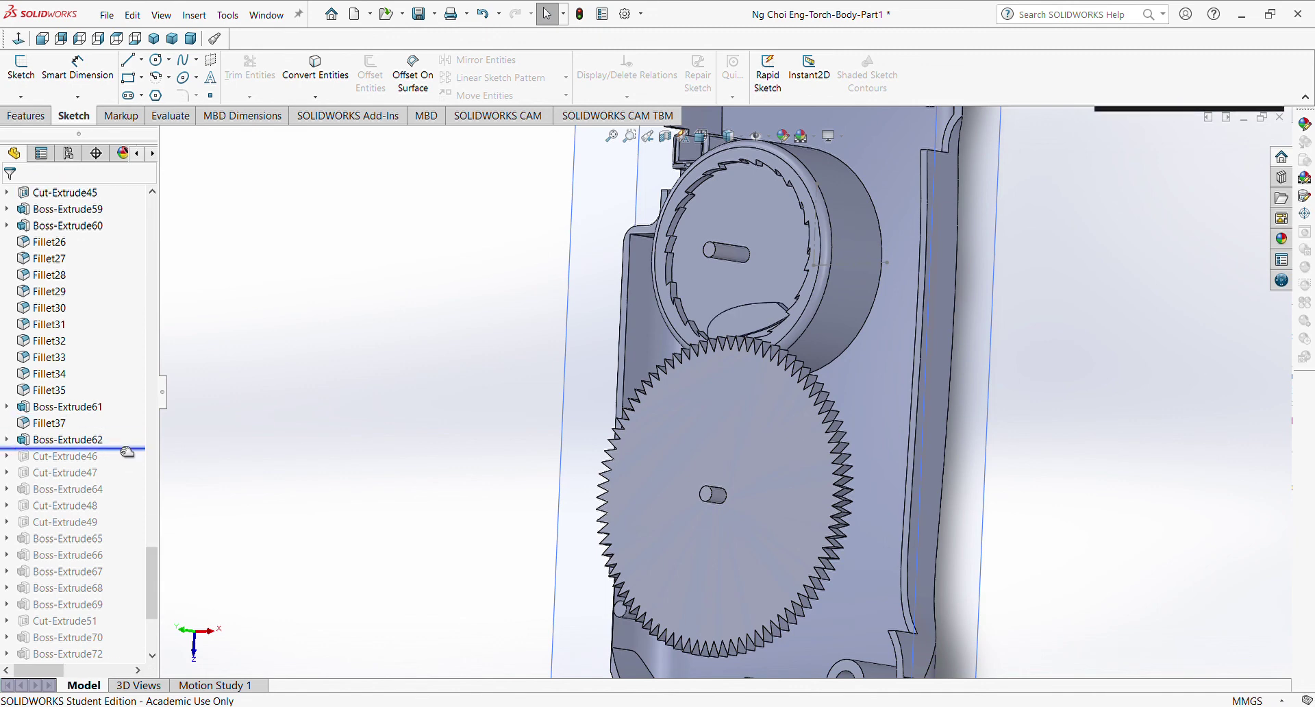
left_click_drag(127, 451, 127, 433)
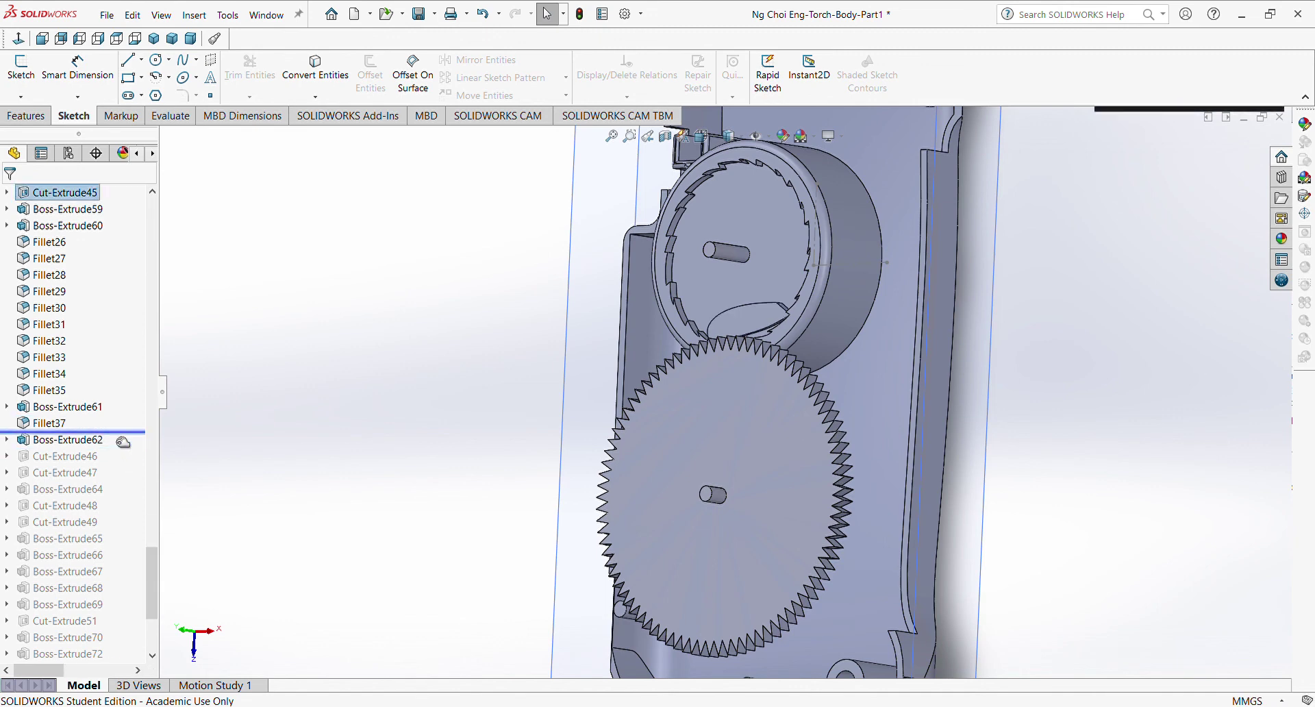
left_click(561, 445)
key("ctrl+8")
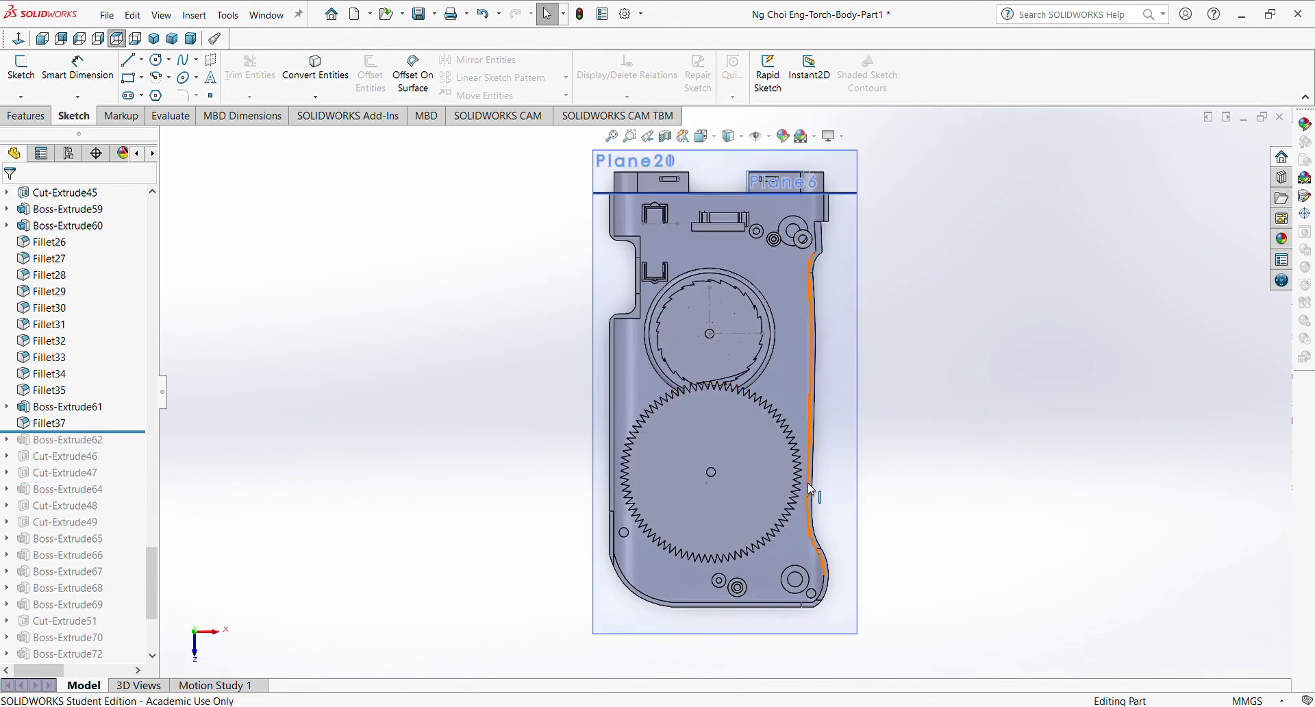
scroll(808, 482, "down", 1)
scroll(807, 482, "up", 1)
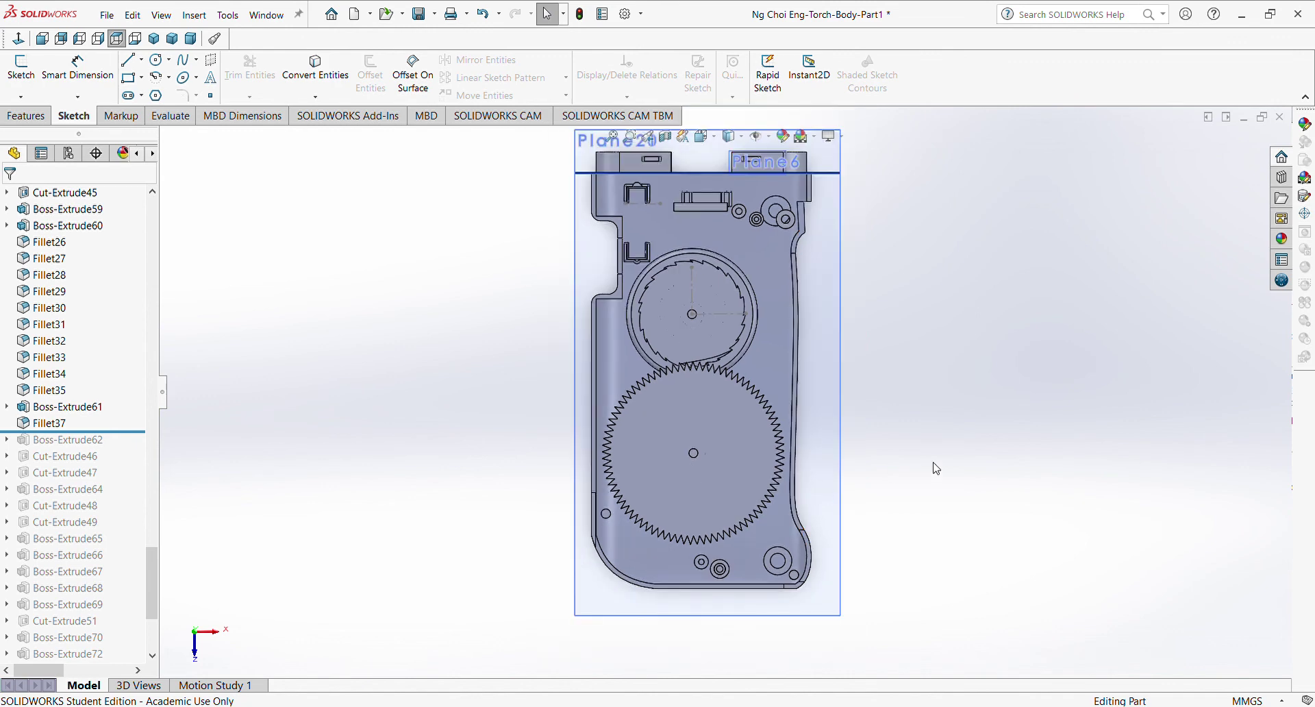